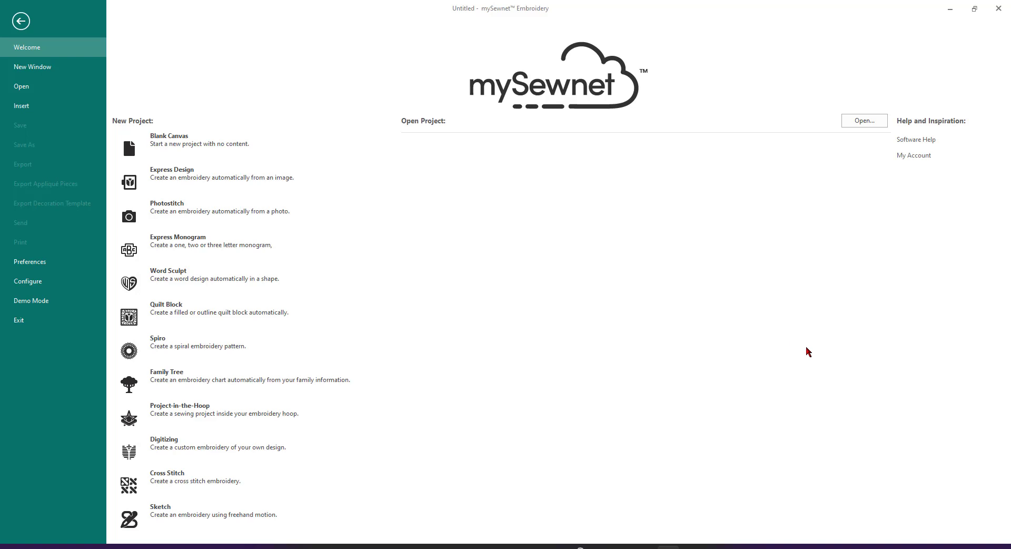
Start a Digitizing project as an Express Embroidery from the picture Multiple Mandala V3.ecq, keeping its rotation and crop
click(163, 447)
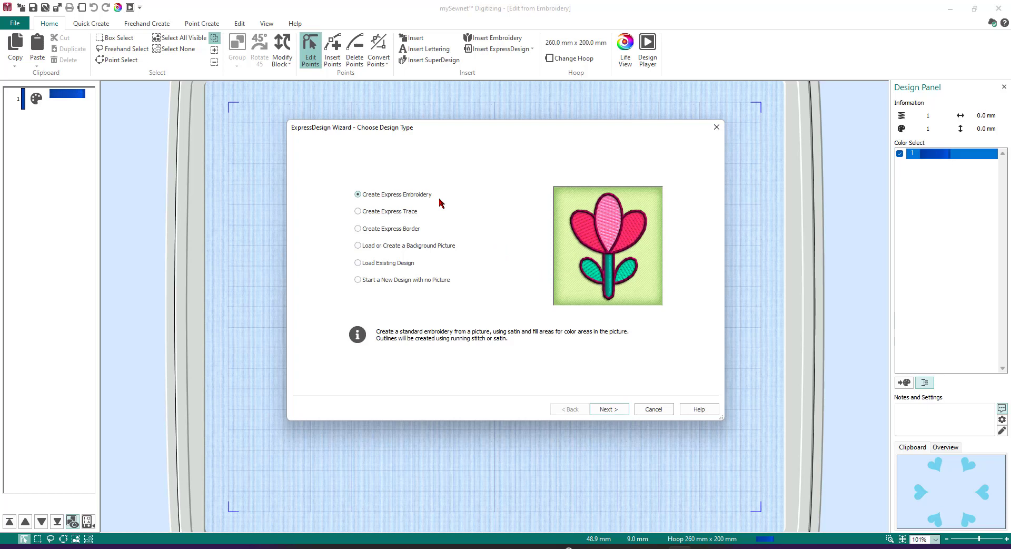
click(608, 409)
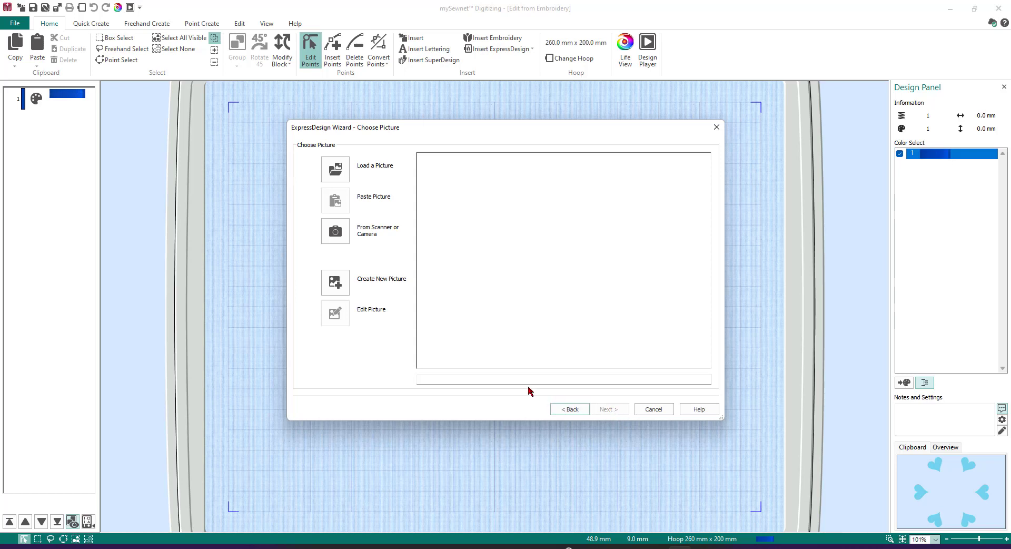
click(337, 173)
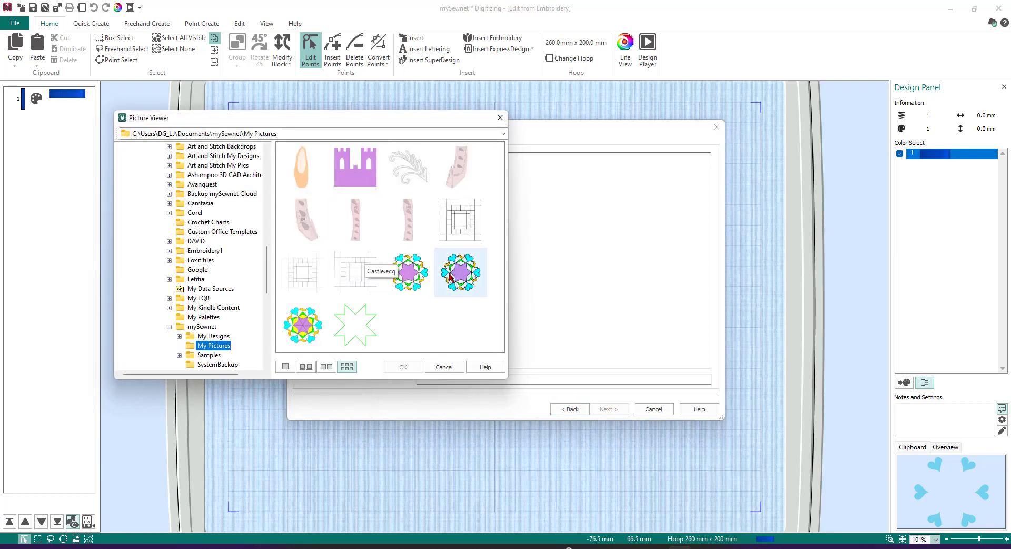
click(451, 276)
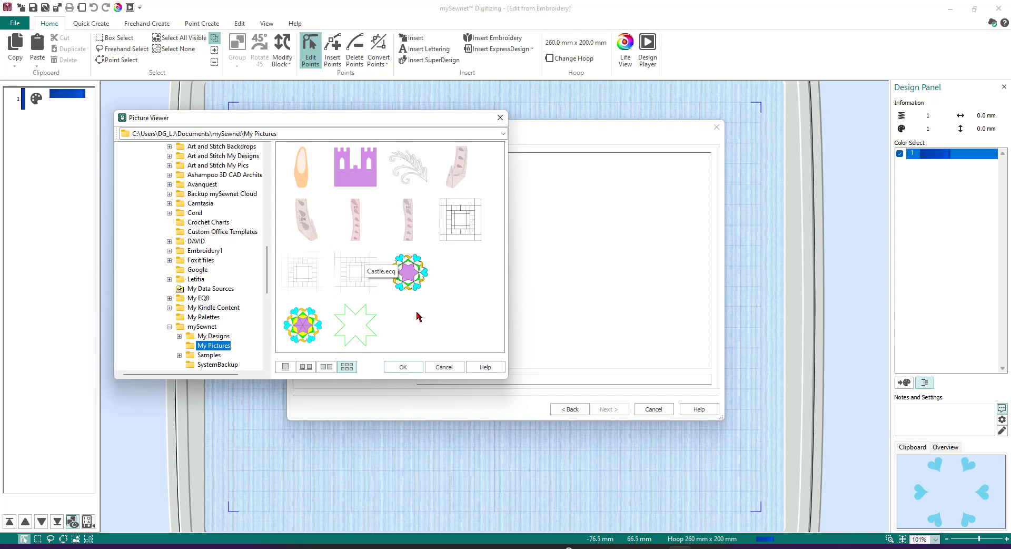
click(403, 367)
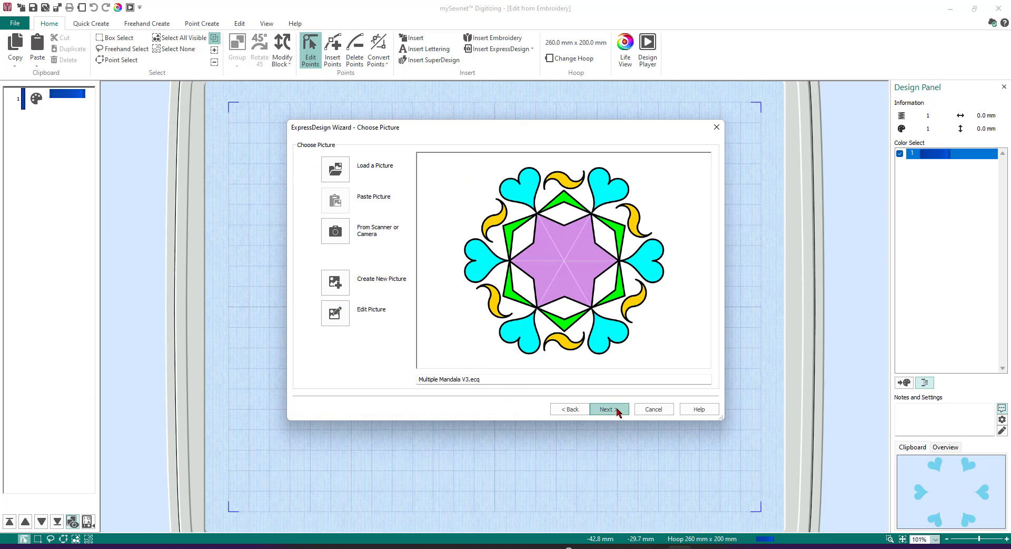
click(610, 410)
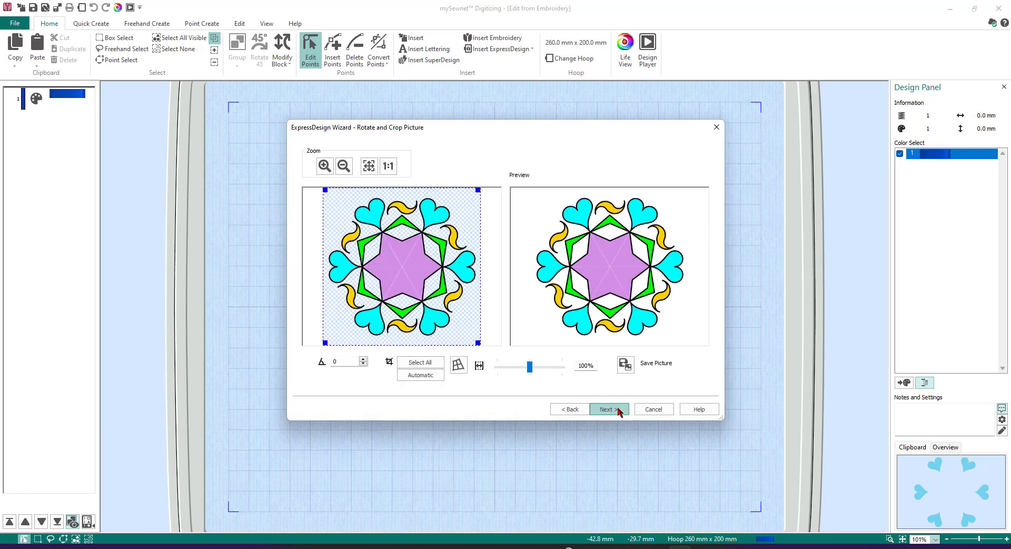
click(611, 410)
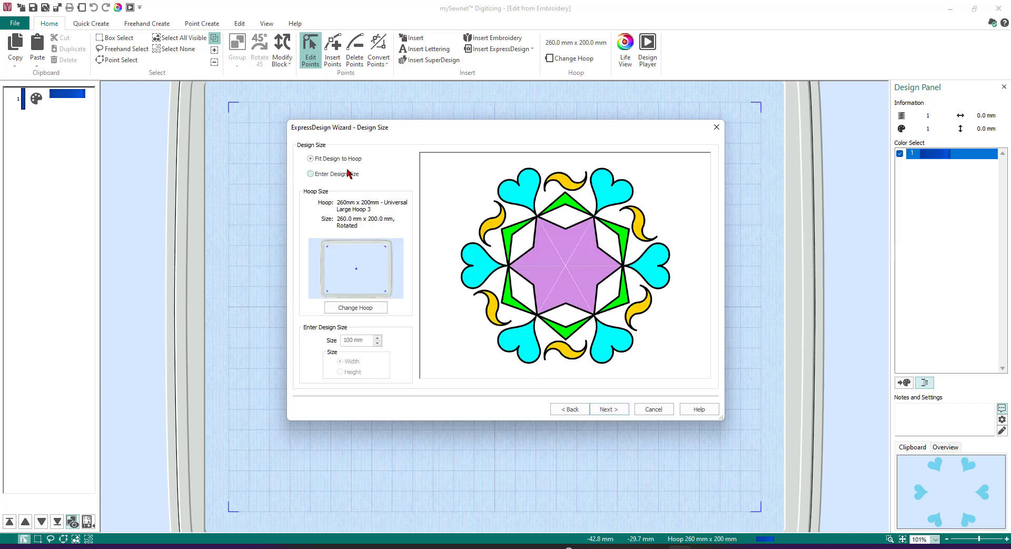
Change the hoop to the Husqvarna Viking Designer Epic 2 200mm x 200mm Quilter's Hoop in Natural orientation
click(363, 308)
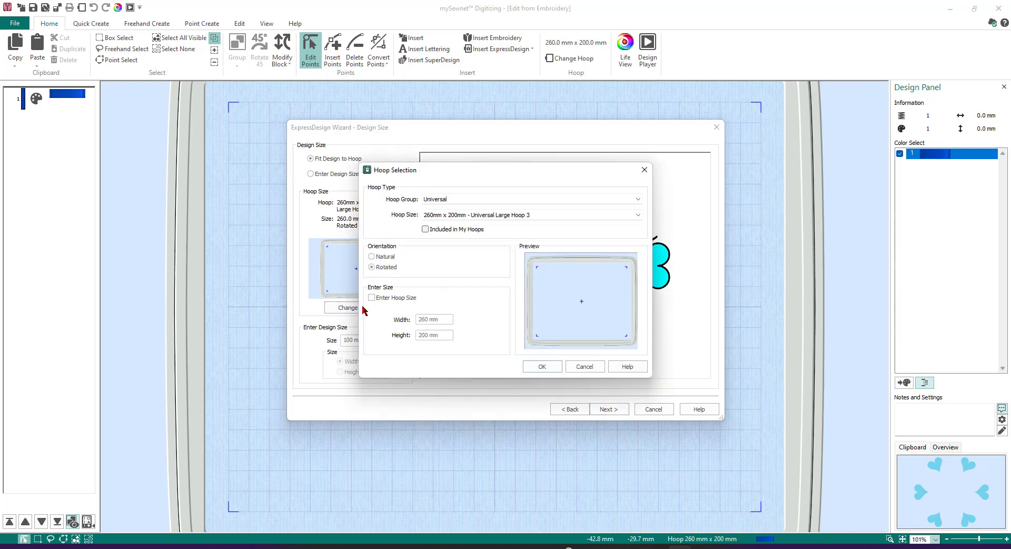
click(440, 200)
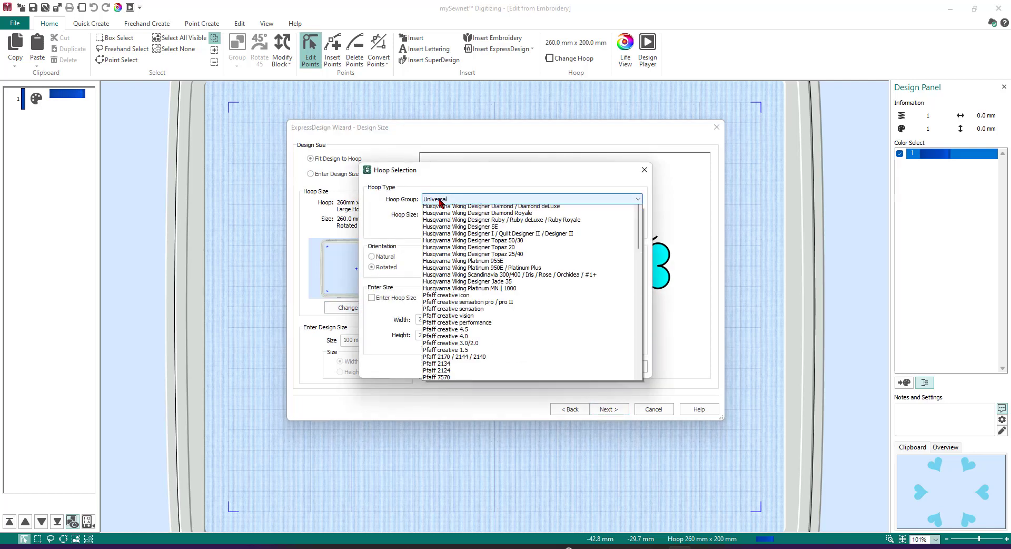
click(434, 214)
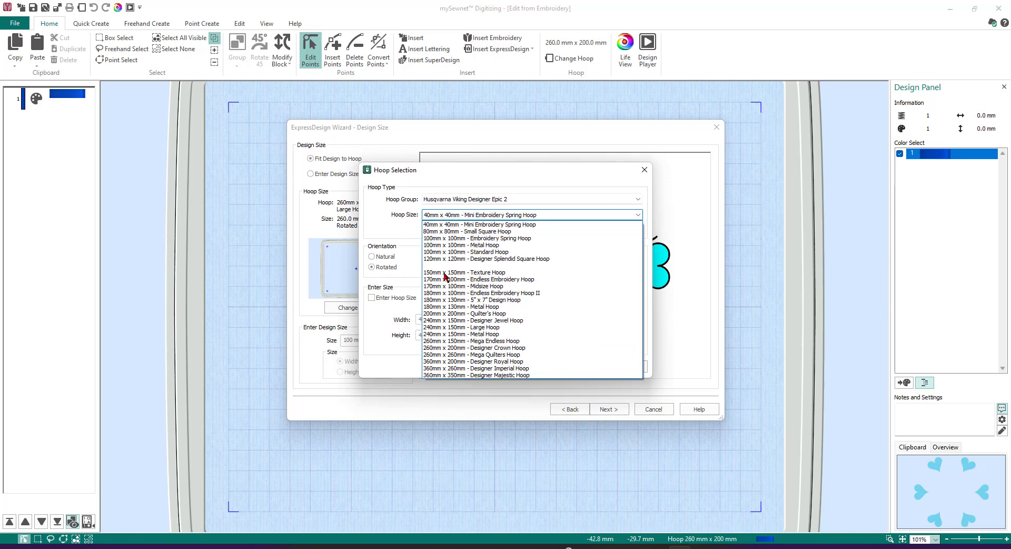
click(445, 314)
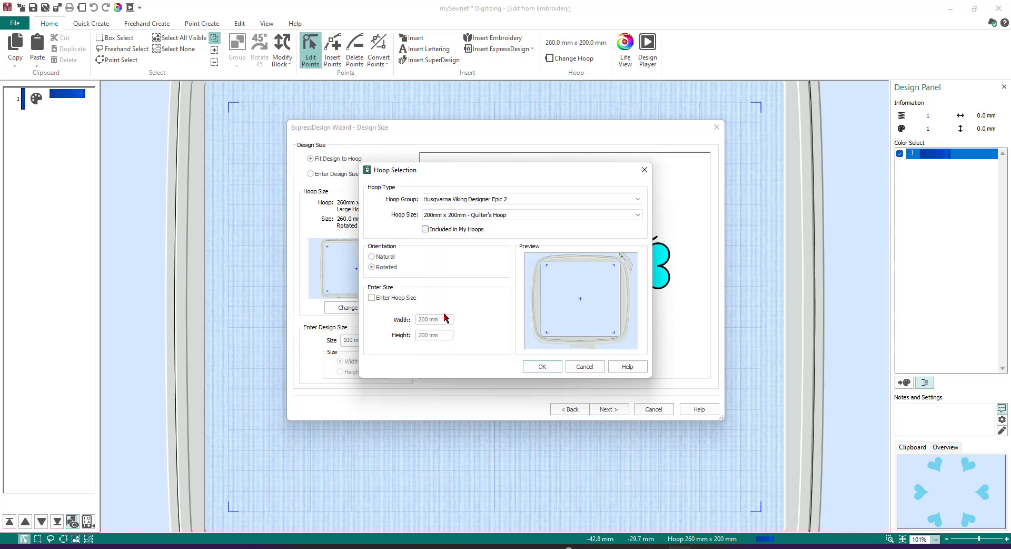
click(383, 257)
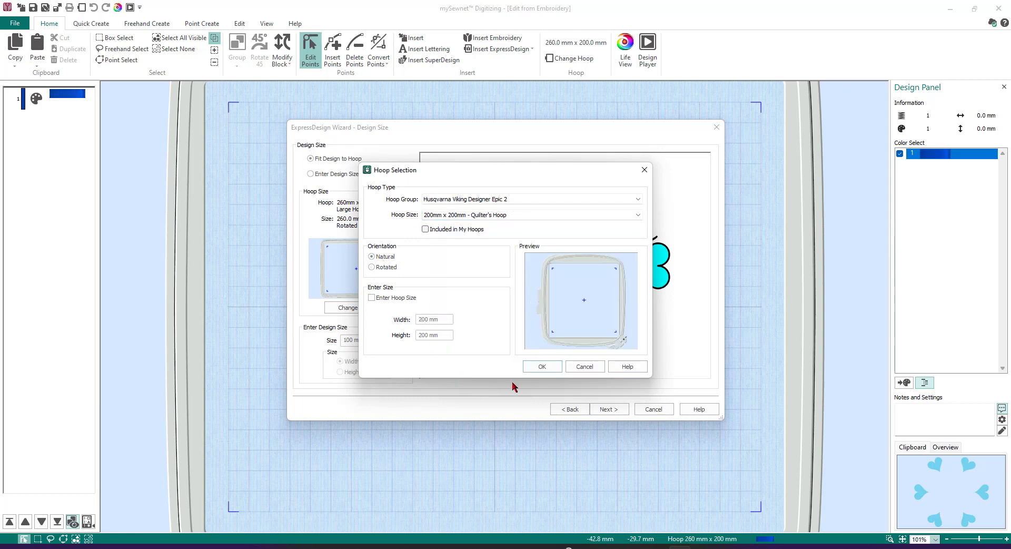
click(542, 367)
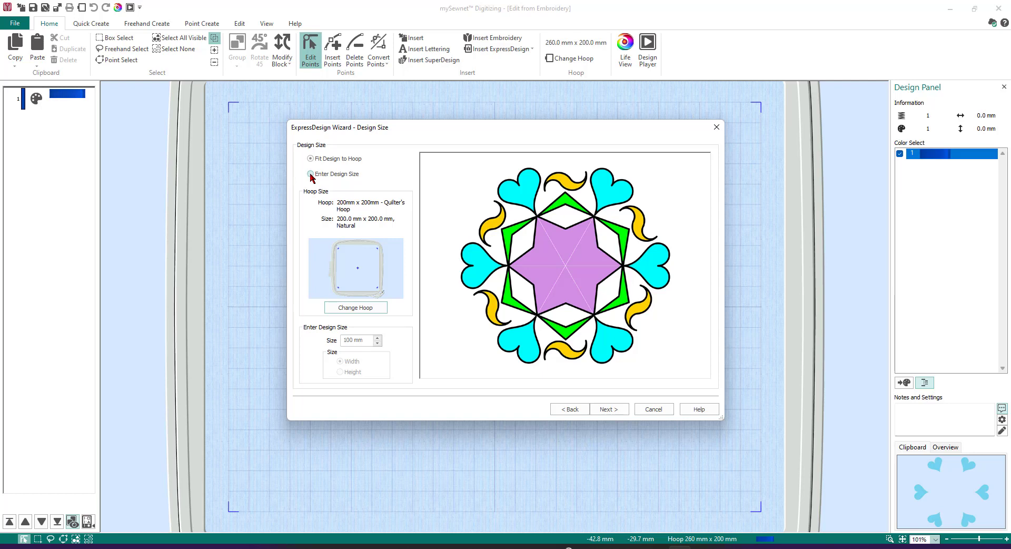
Enter a custom design size of 190 mm by width and accept it
click(310, 174)
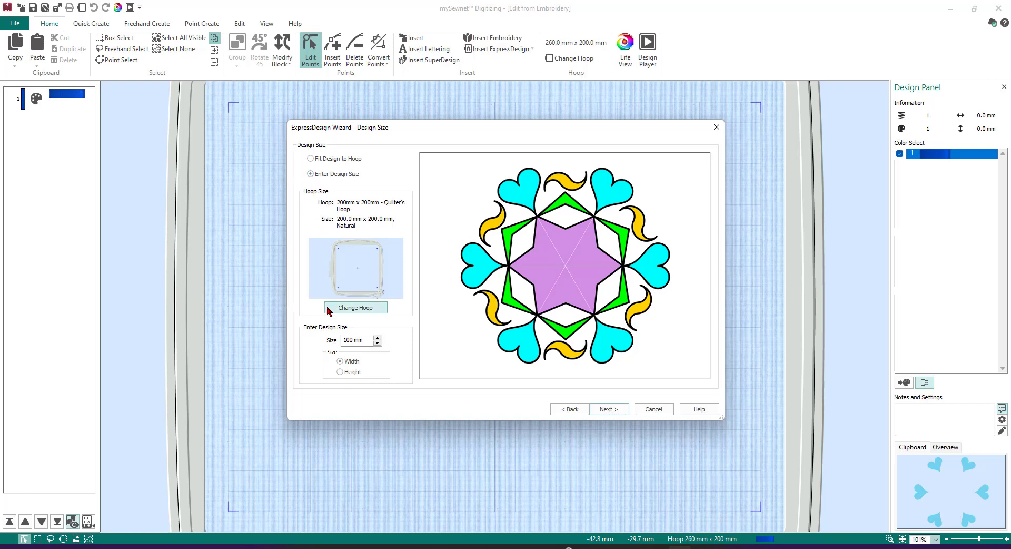
drag(368, 341, 343, 339)
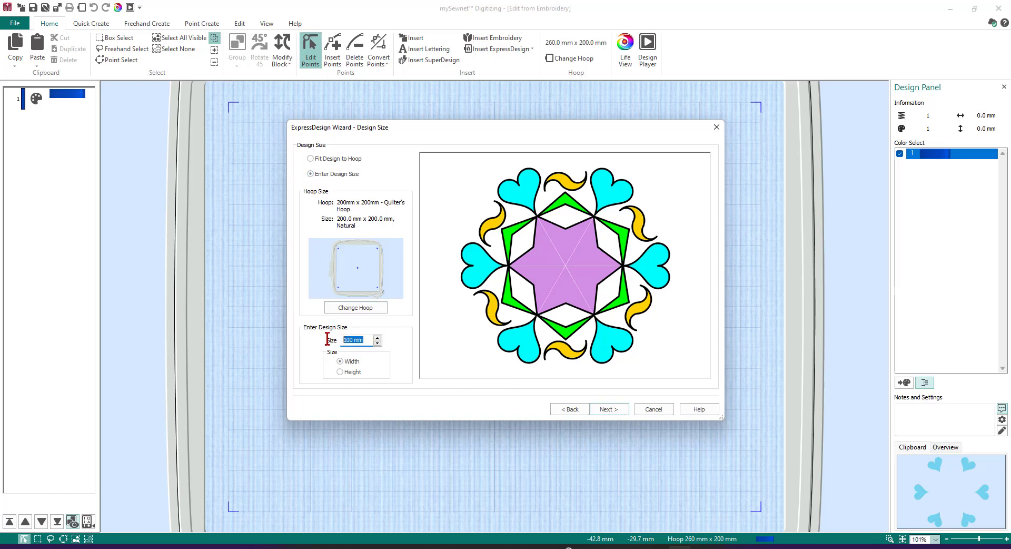
text(190)
key(Tab)
click(612, 410)
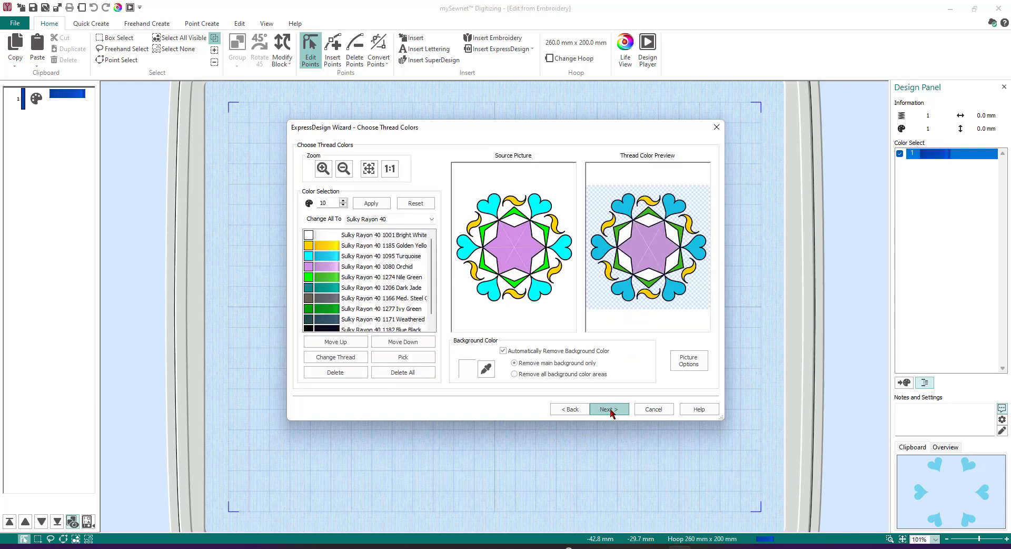
Accept the proposed thread colors and generate the embroidery with Woven fabric, no design underlay and preferred stitch type 0 (Fill)
click(610, 409)
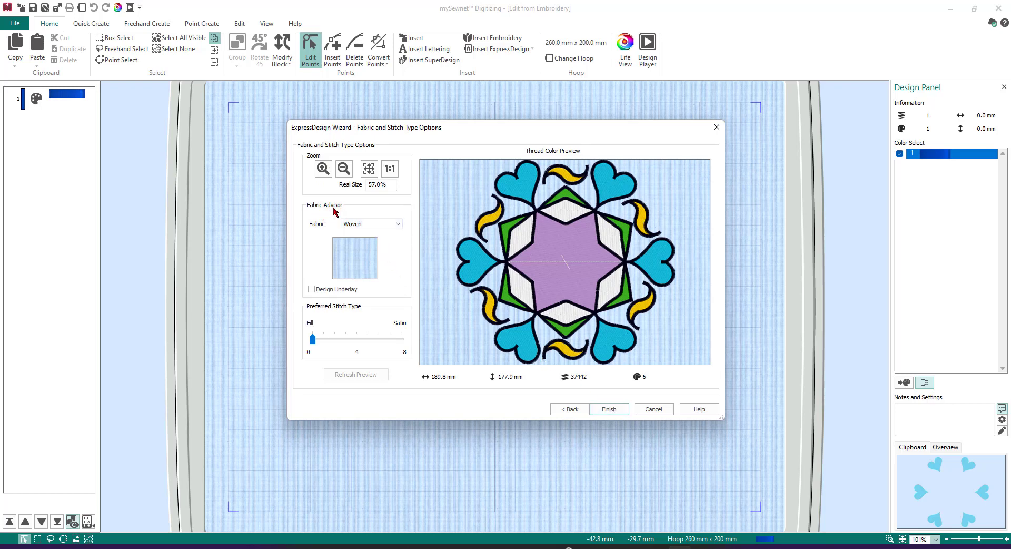
click(400, 225)
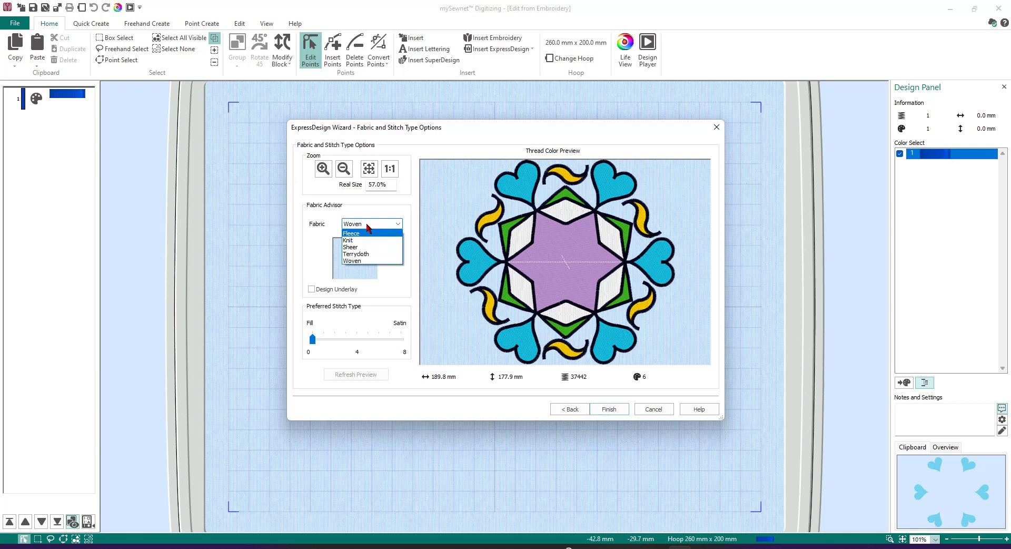
click(311, 289)
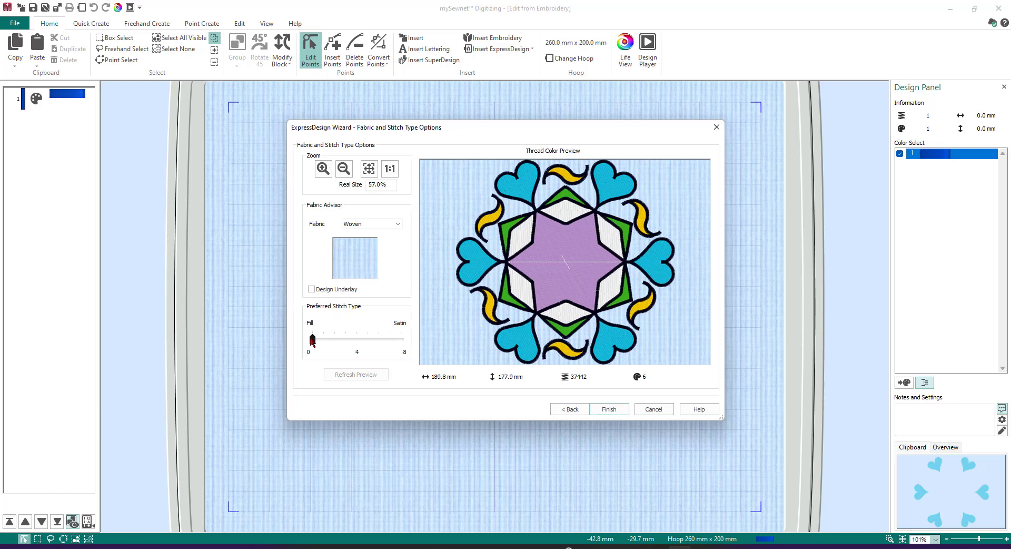
click(617, 411)
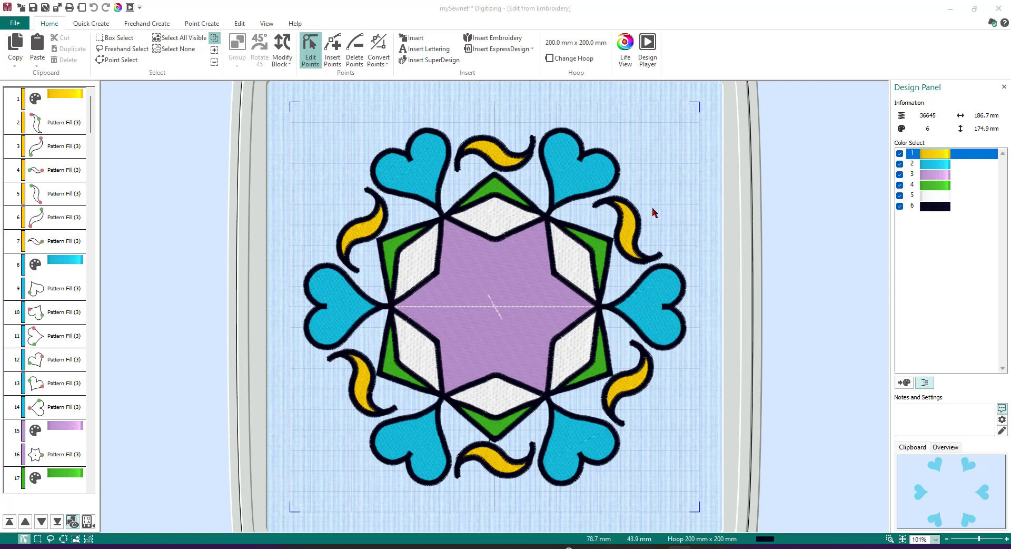
Play the mandala's stitch-out in the Design Player at increased speed, and close the player when done
click(647, 53)
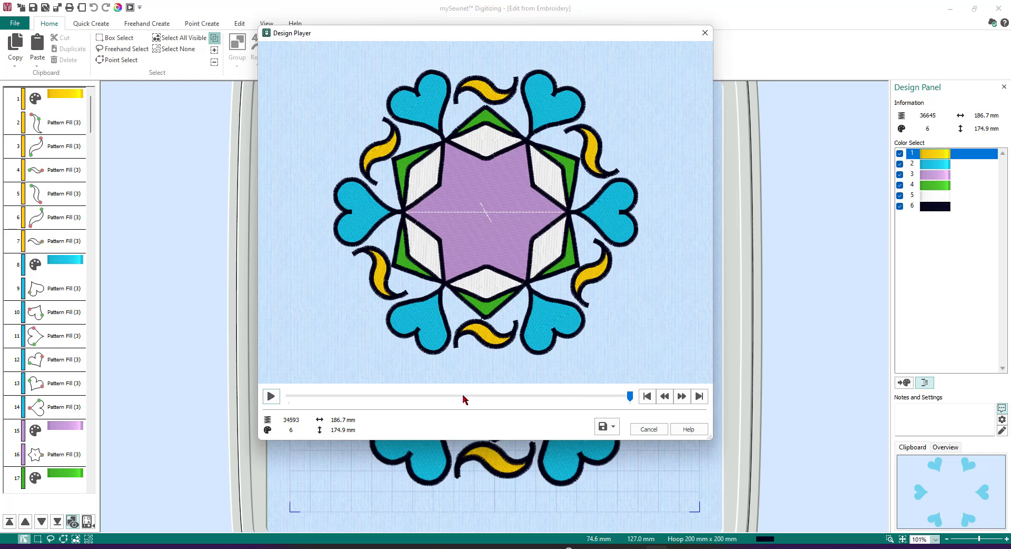
click(271, 396)
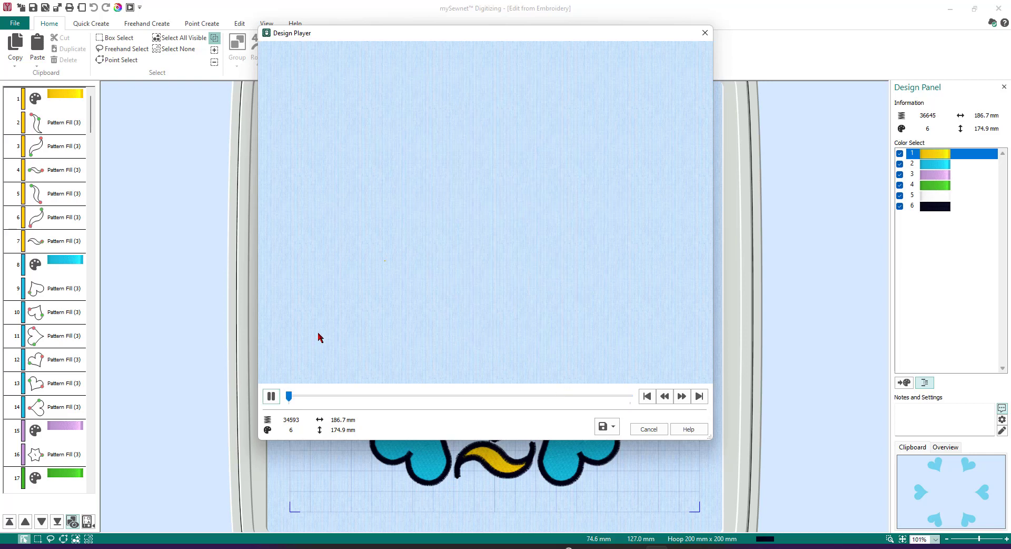
click(682, 400)
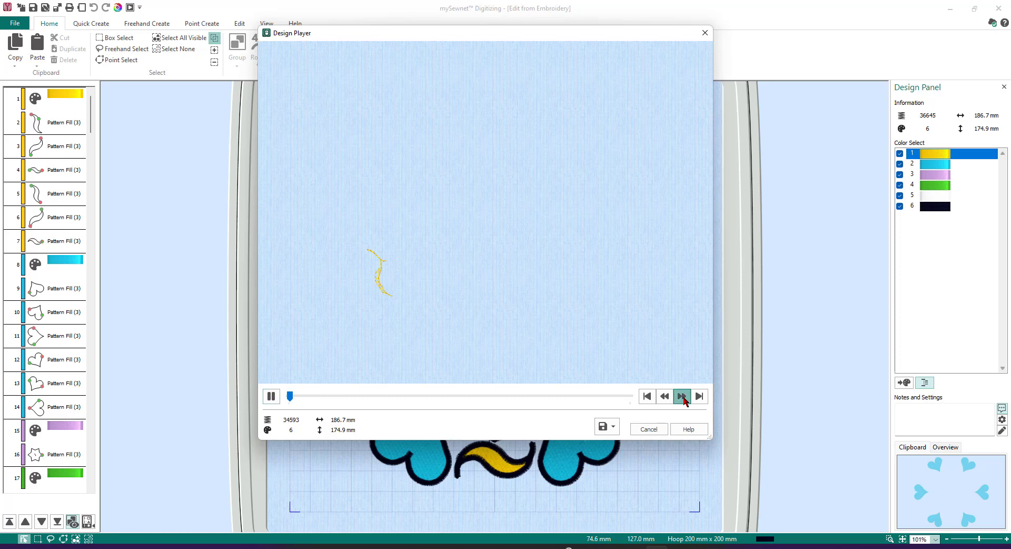
click(683, 400)
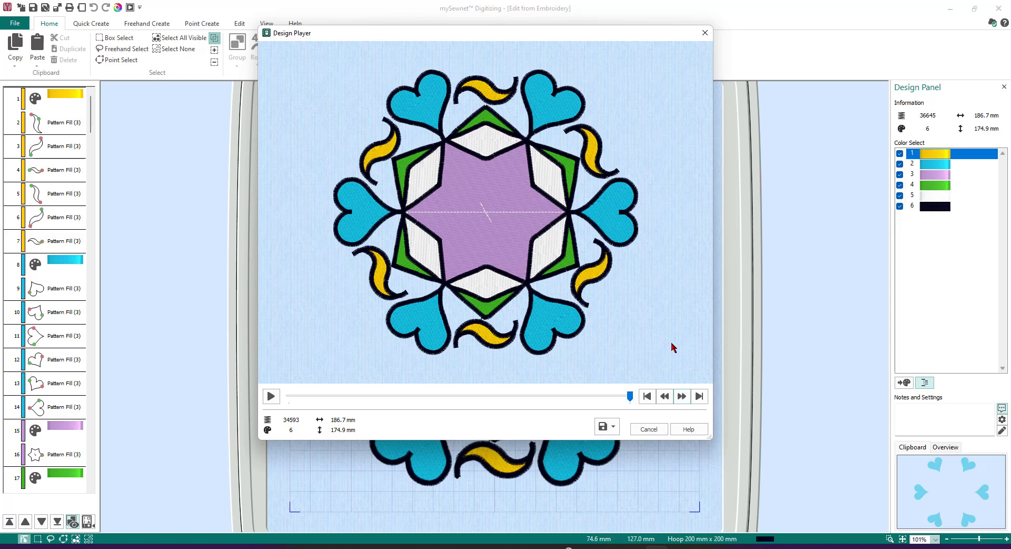
click(649, 428)
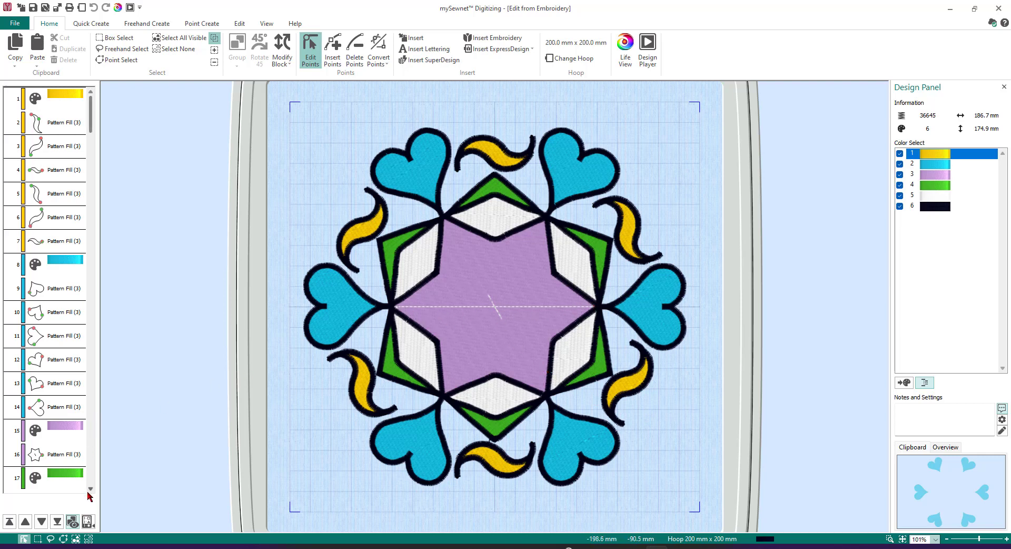
Delete the stray white line objects 33 to 43 that cross the center of the purple star
drag(92, 490, 92, 491)
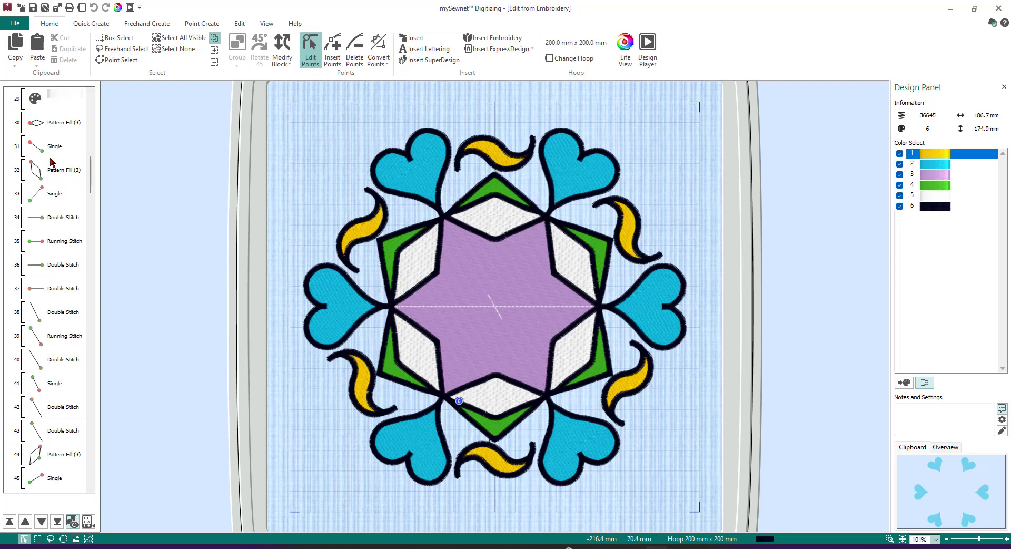
click(51, 193)
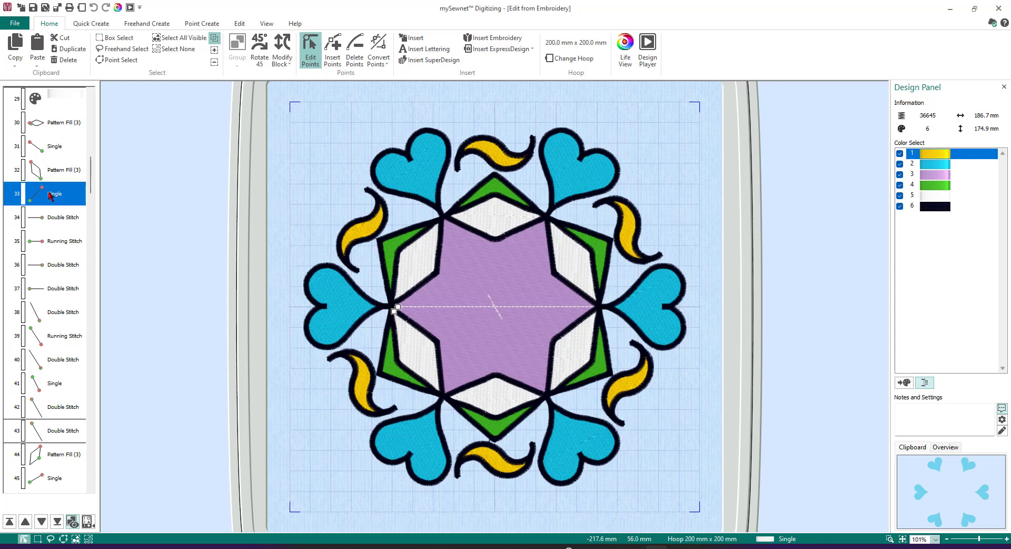
shift+click(51, 433)
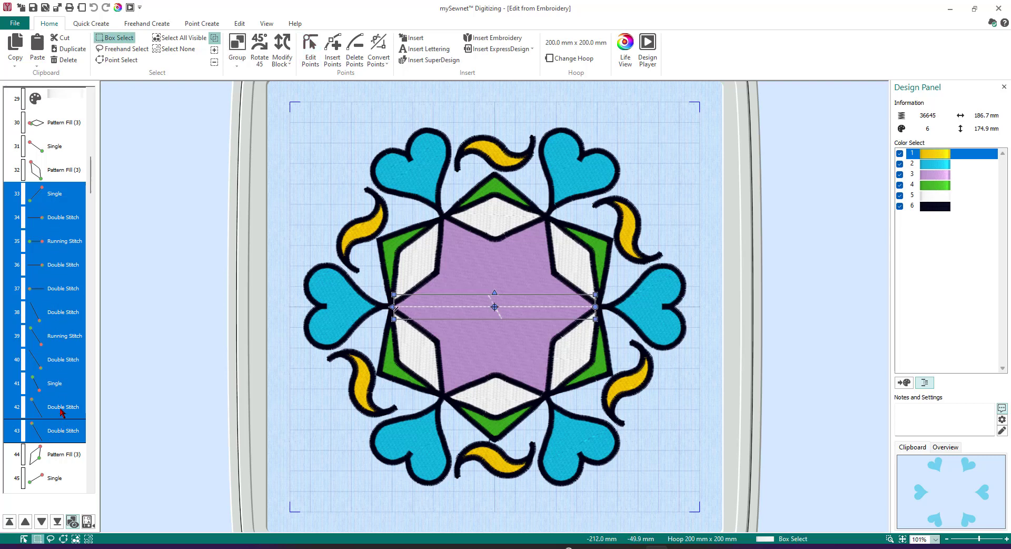
click(64, 60)
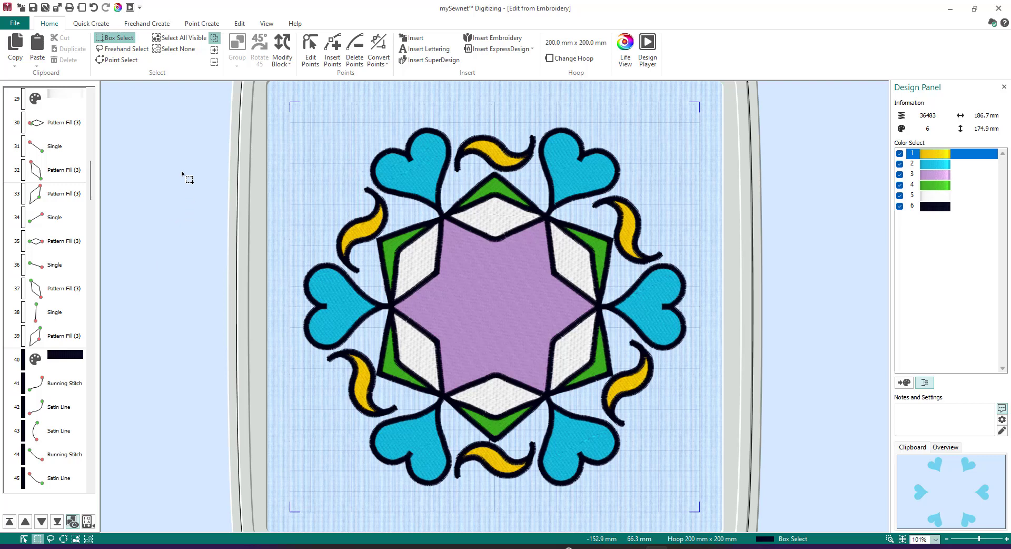
Fade the background picture behind the embroidery almost to the minimum
click(267, 24)
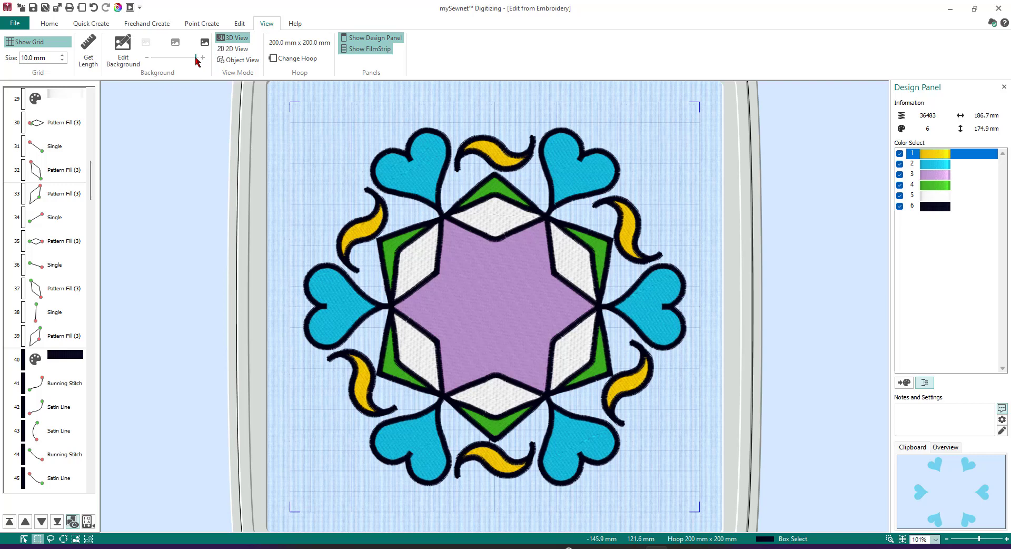
drag(194, 58, 148, 60)
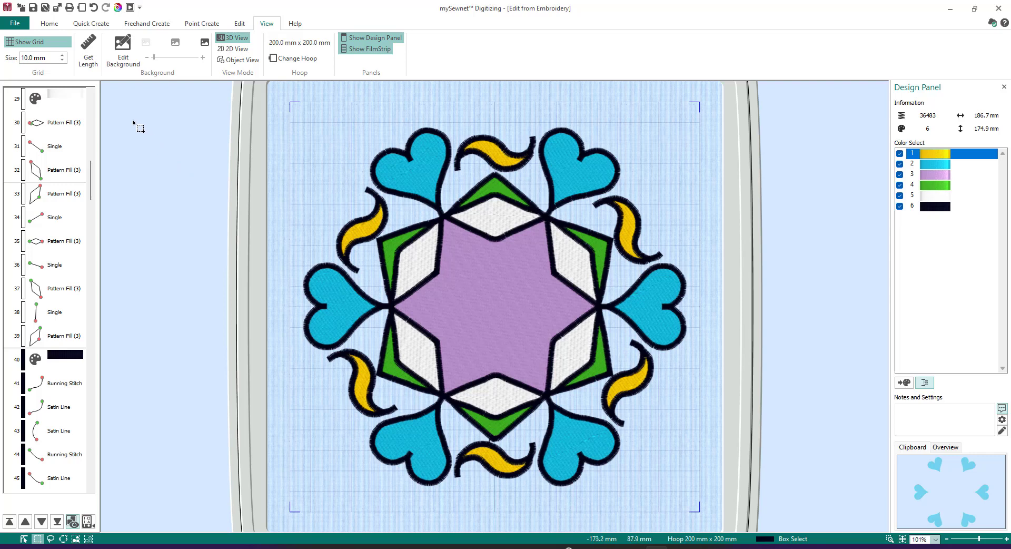
click(51, 24)
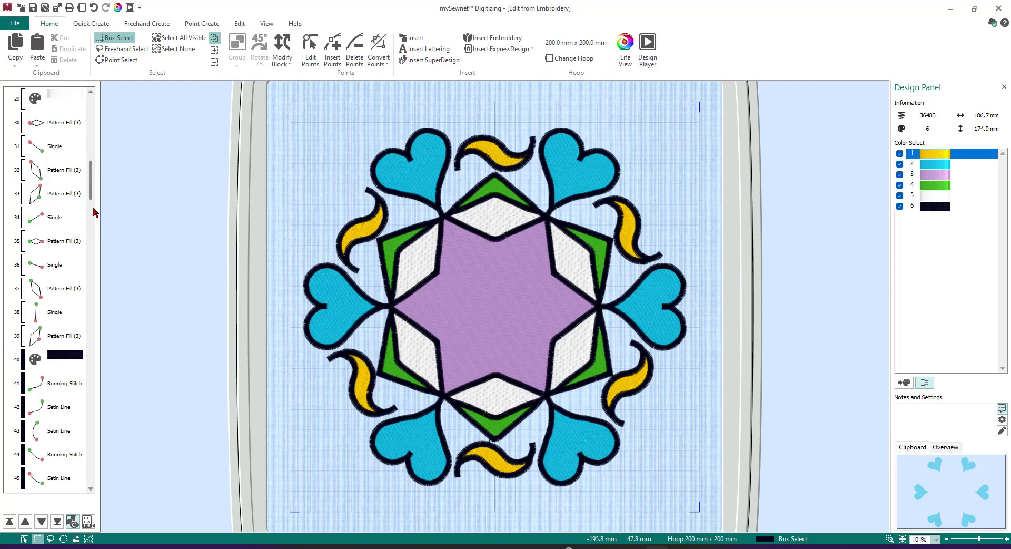
Move the purple star together with its color block to the very start of the stitching order
drag(90, 194, 93, 157)
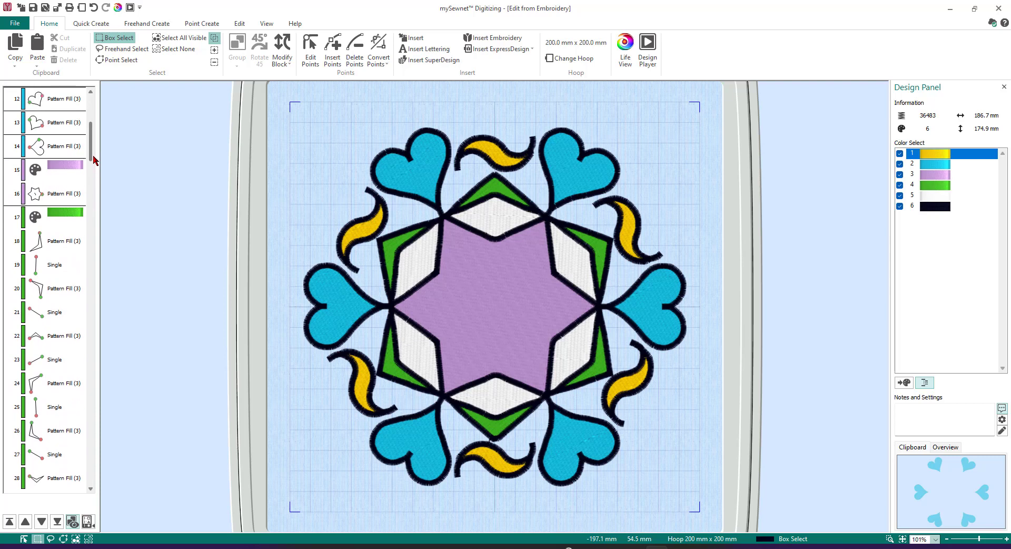
click(54, 174)
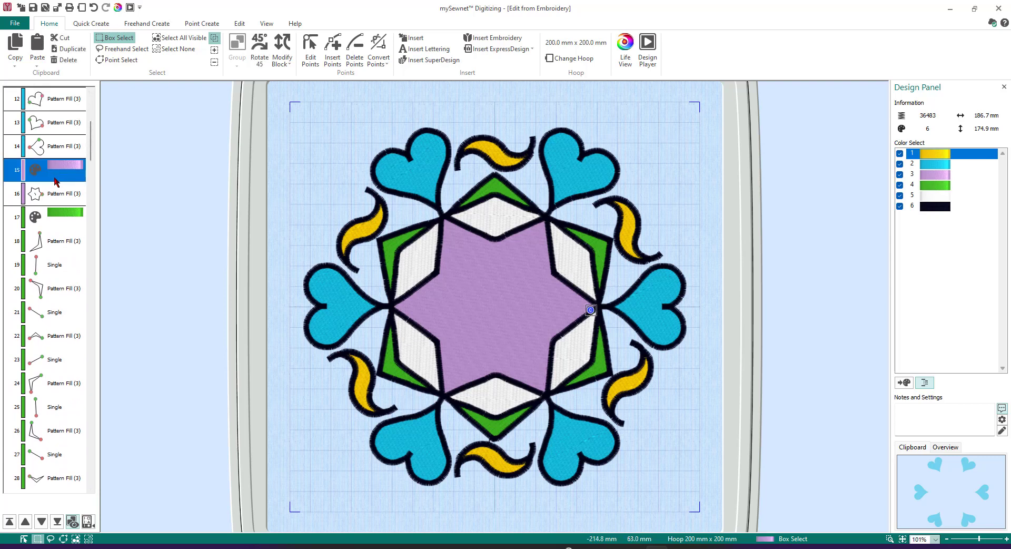
shift+click(55, 197)
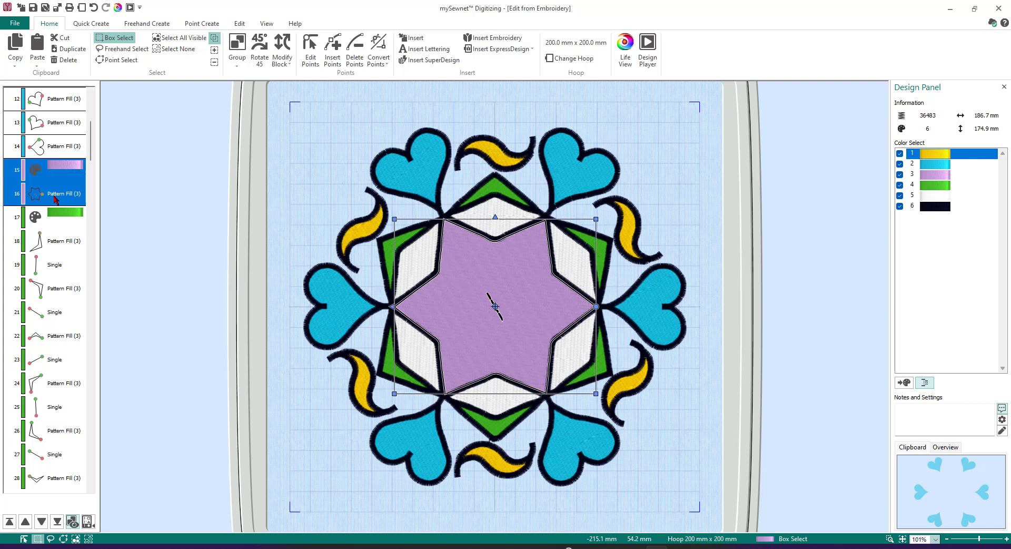
click(10, 523)
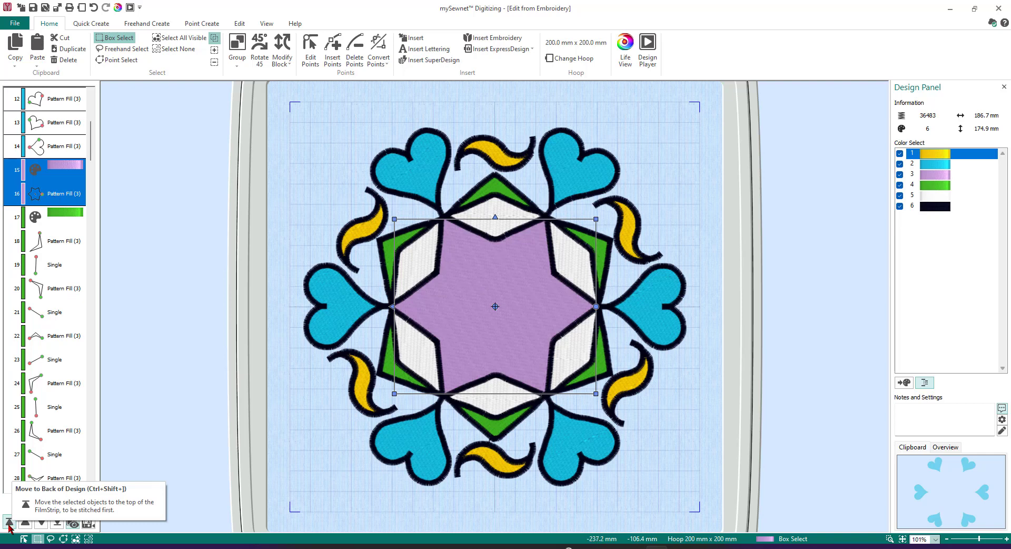
click(9, 523)
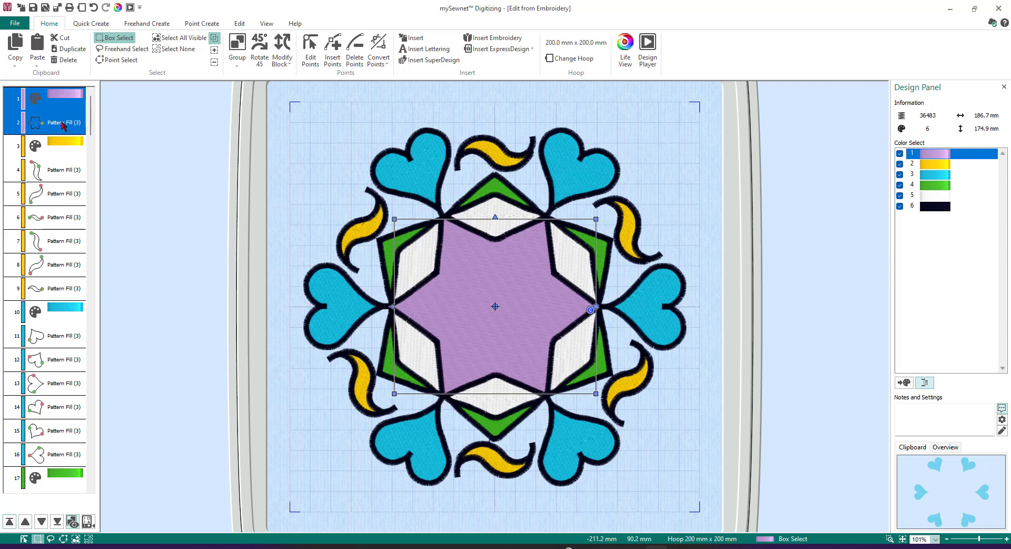
Change the purple star to a Radial Fill with density 6 and fine-tune the position of its center point
click(62, 123)
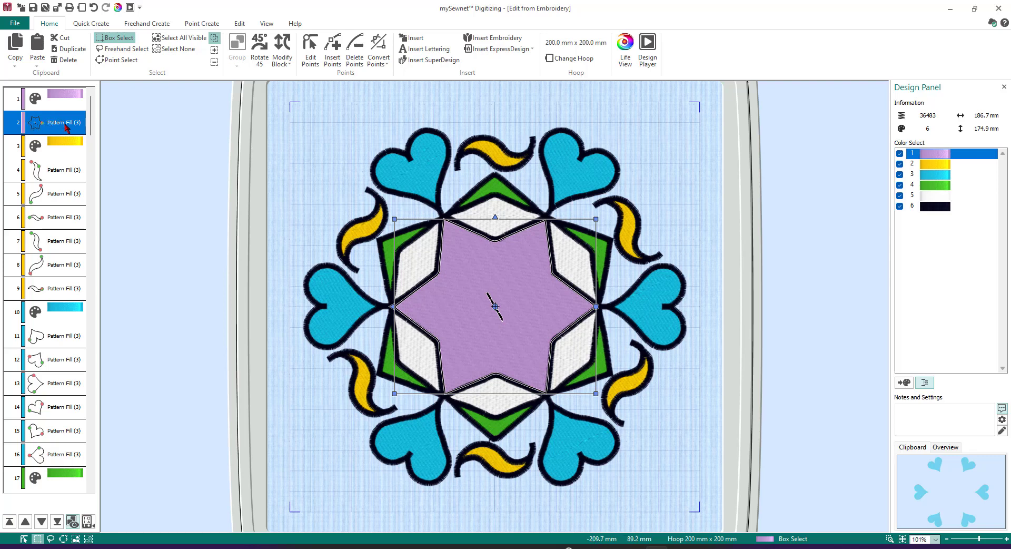
right_click(62, 123)
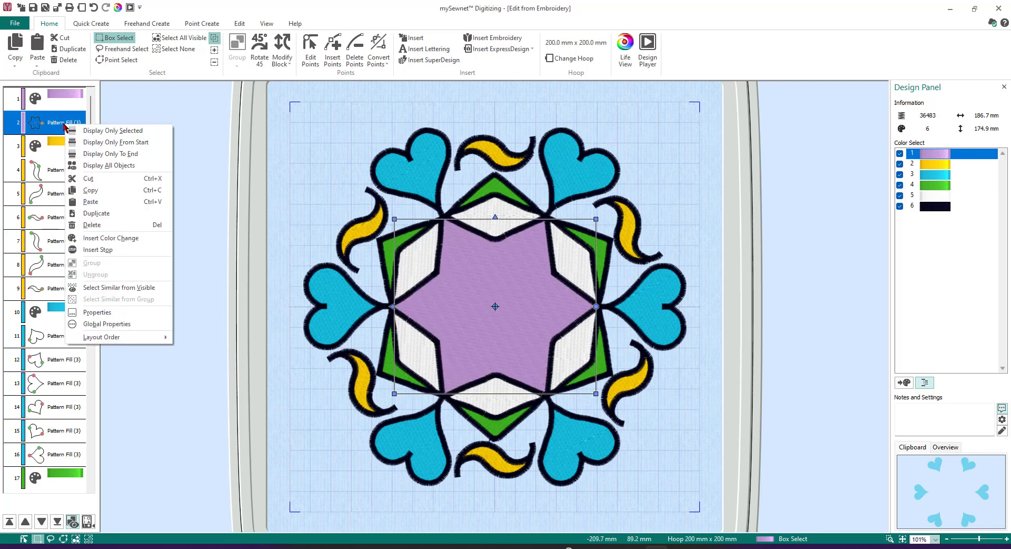
click(97, 312)
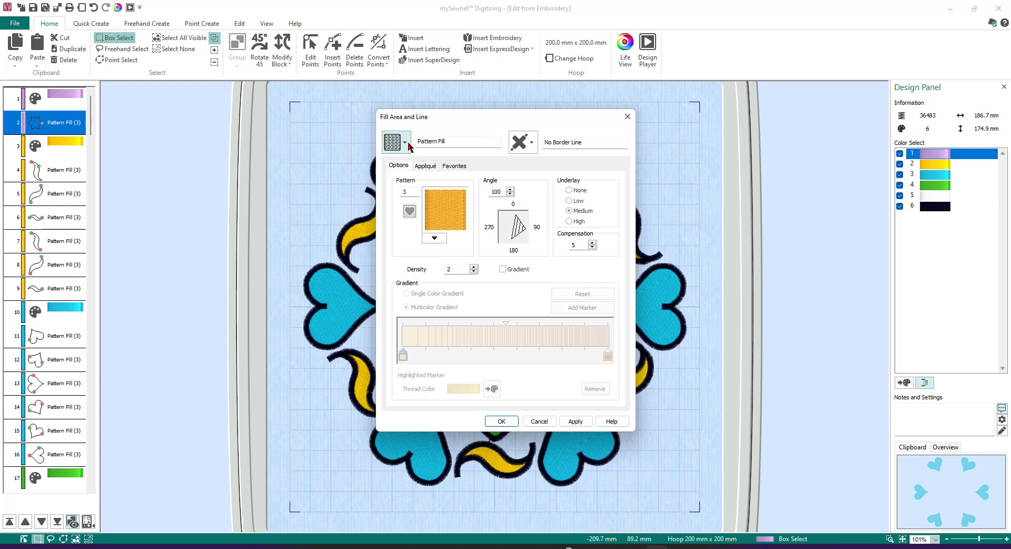
click(405, 144)
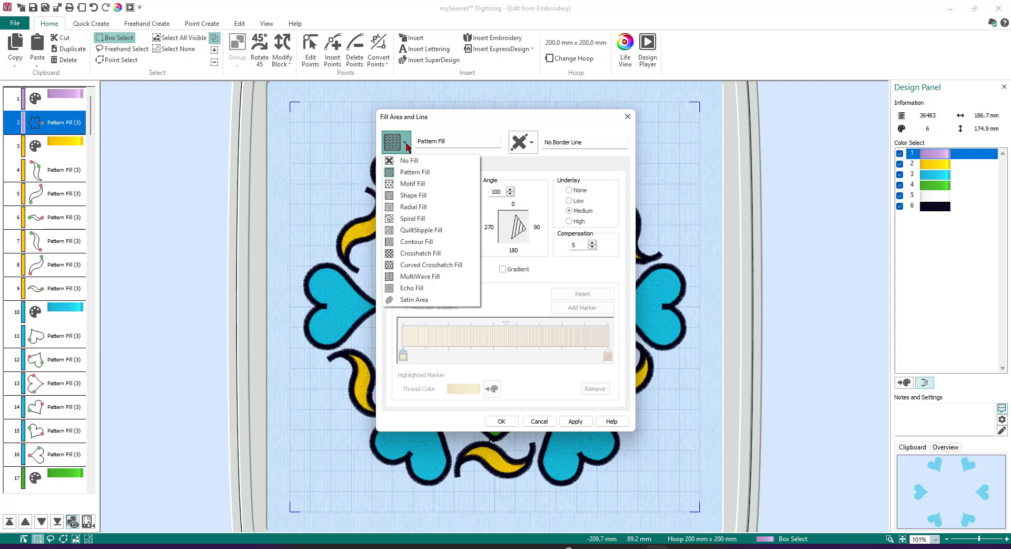
click(409, 209)
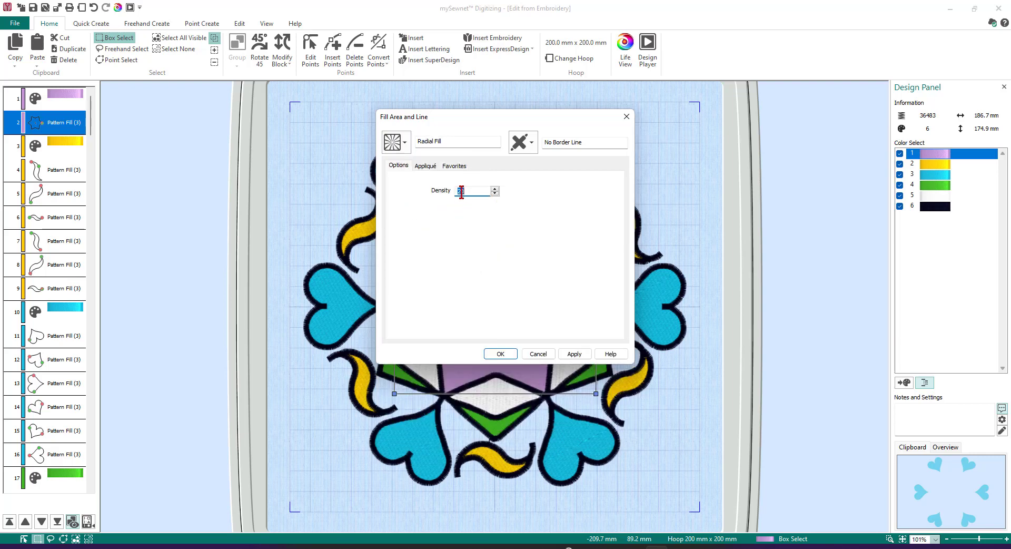
text(6)
click(501, 354)
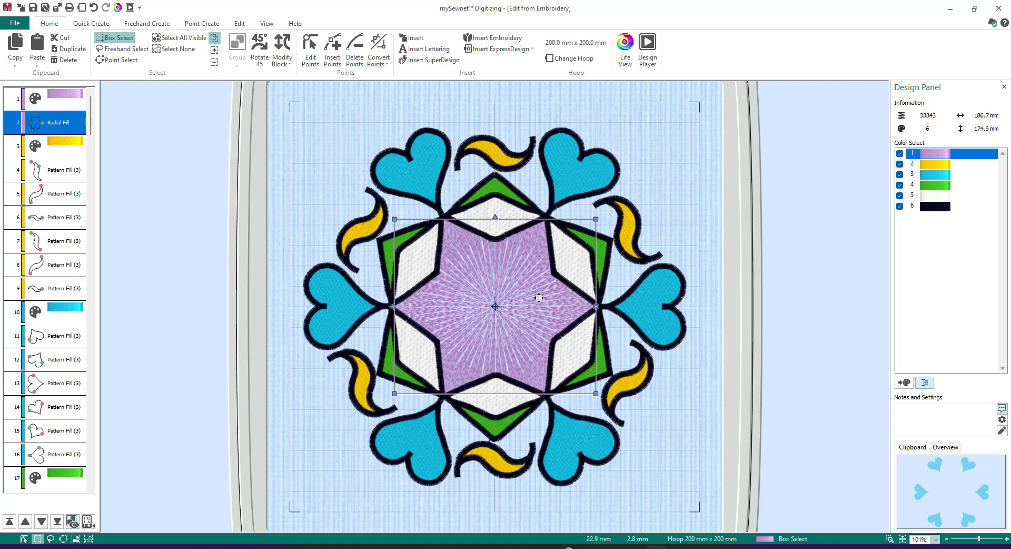
right_click(488, 322)
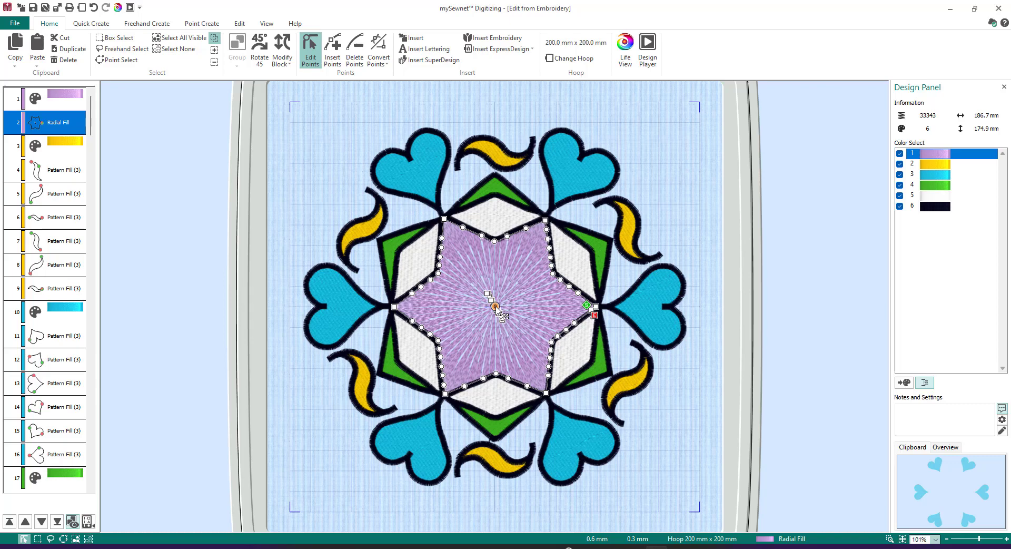
mouse_move(494, 306)
mouse_down()
mouse_move(517, 289)
mouse_move(462, 278)
mouse_move(458, 328)
mouse_move(513, 336)
mouse_move(542, 247)
mouse_move(482, 245)
mouse_move(454, 310)
mouse_move(464, 330)
mouse_move(609, 215)
mouse_move(582, 192)
mouse_move(552, 198)
mouse_move(578, 173)
mouse_move(514, 254)
mouse_move(504, 226)
mouse_move(496, 313)
mouse_up()
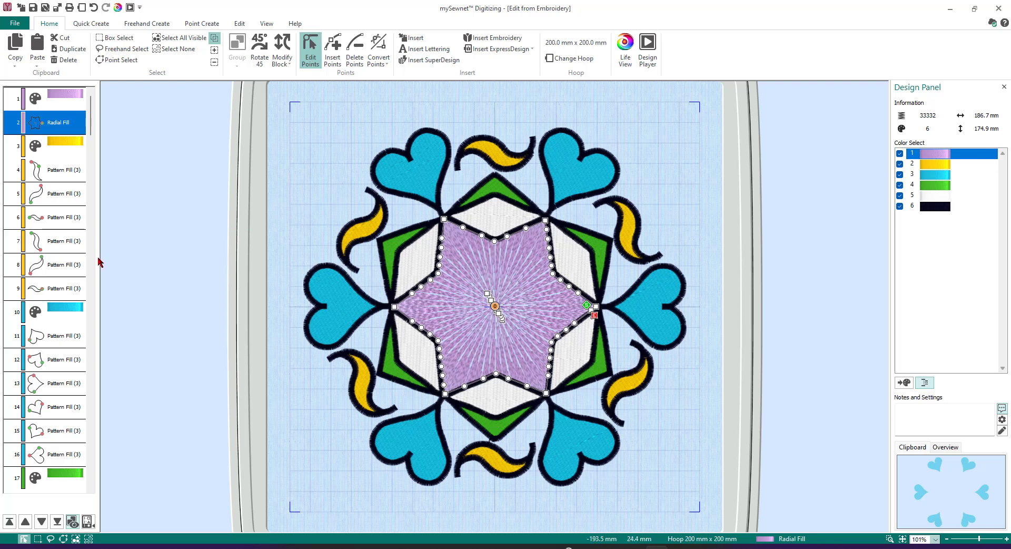
Move the whole white color block, objects 29 to 39, directly after the purple star in the stitching order
scroll(91, 492, down, 5)
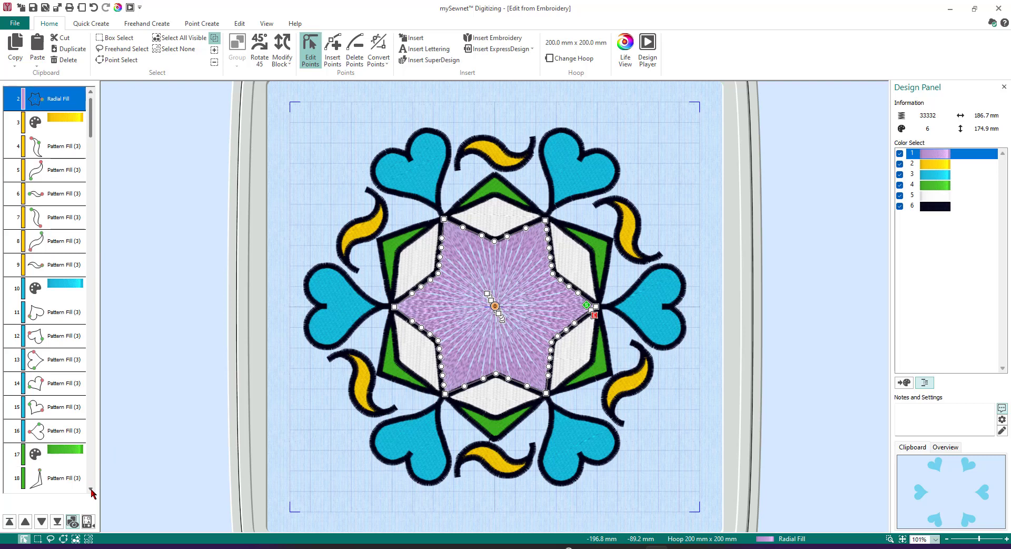
scroll(92, 492, down, 4)
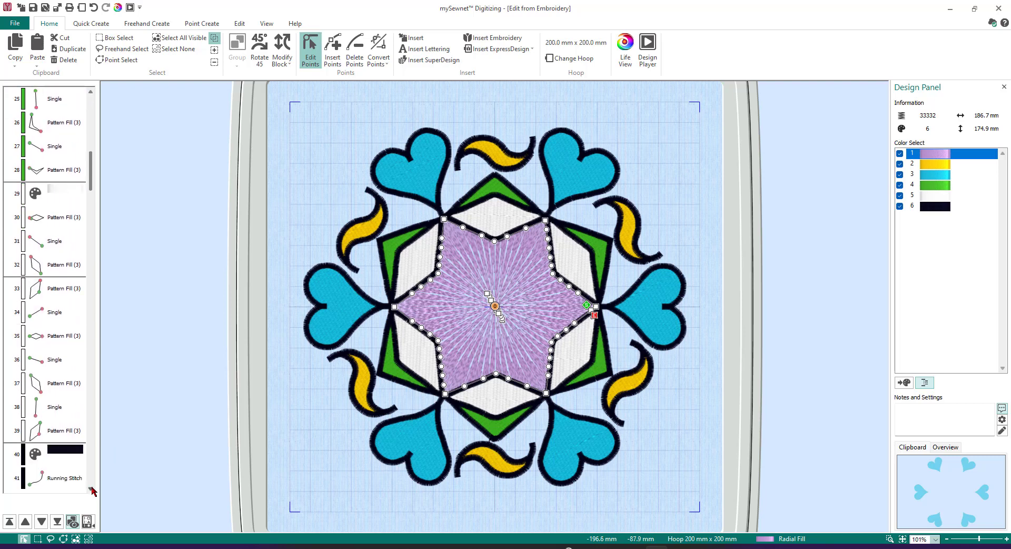
click(66, 193)
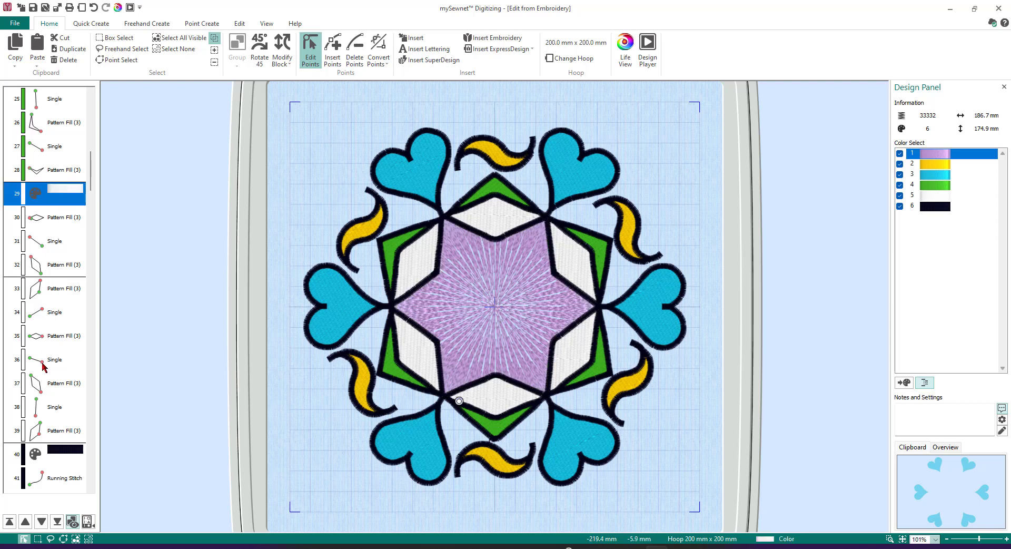
shift+click(67, 432)
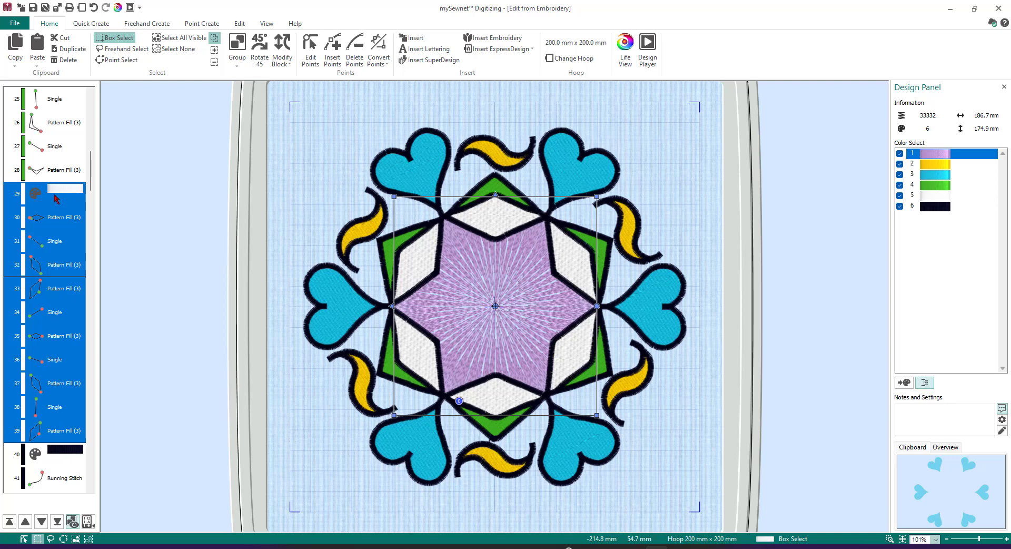
mouse_move(55, 194)
mouse_down()
mouse_move(70, 87)
mouse_move(65, 146)
mouse_move(65, 136)
mouse_up()
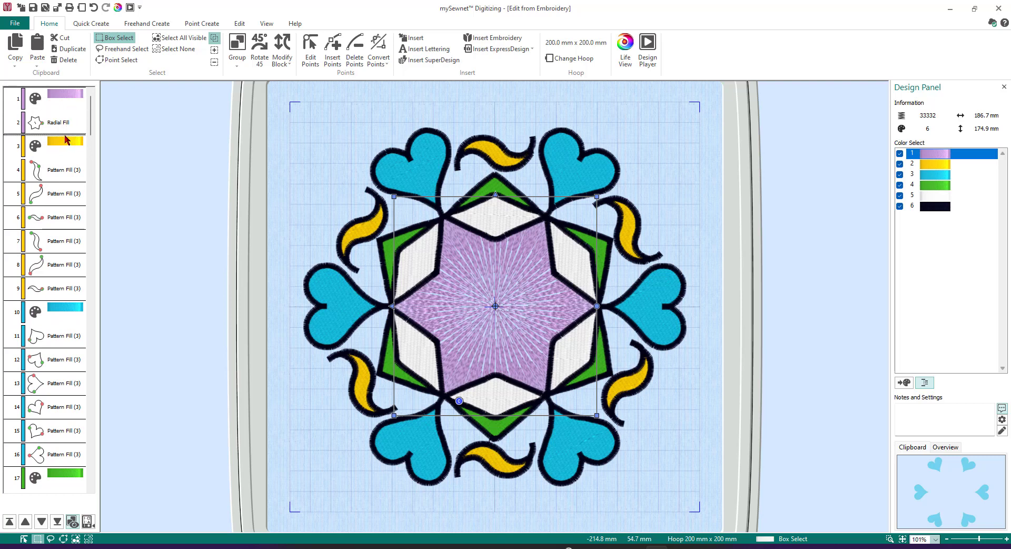
drag(65, 136, 65, 137)
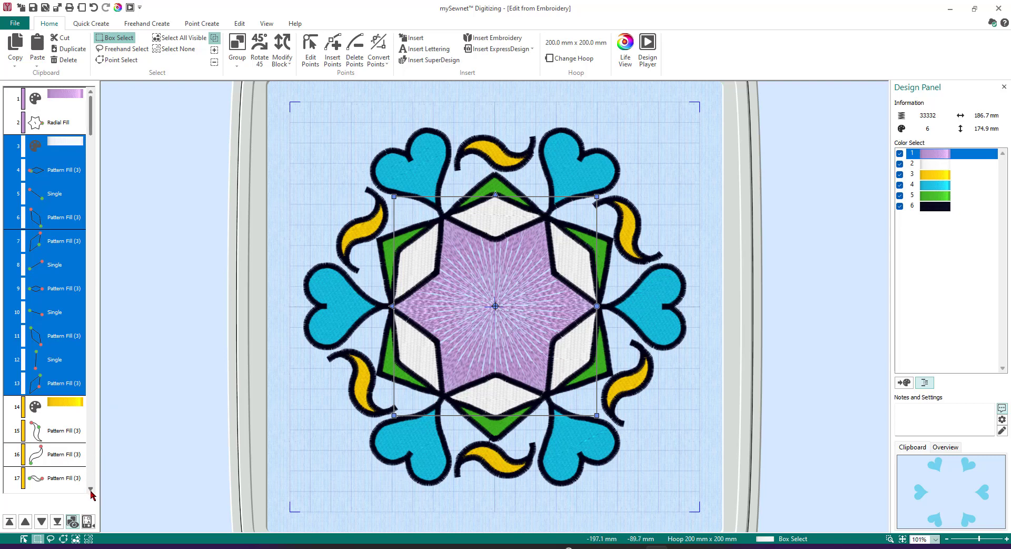
Move the whole green color block, objects 28 to 39, directly after the white diamonds in the stitching order
scroll(92, 492, down, 7)
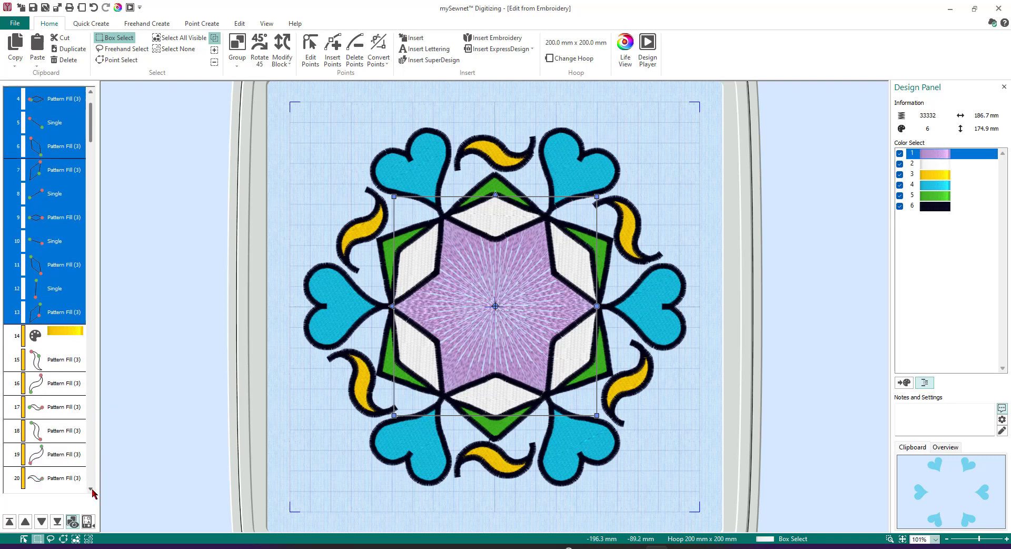
scroll(93, 492, down, 8)
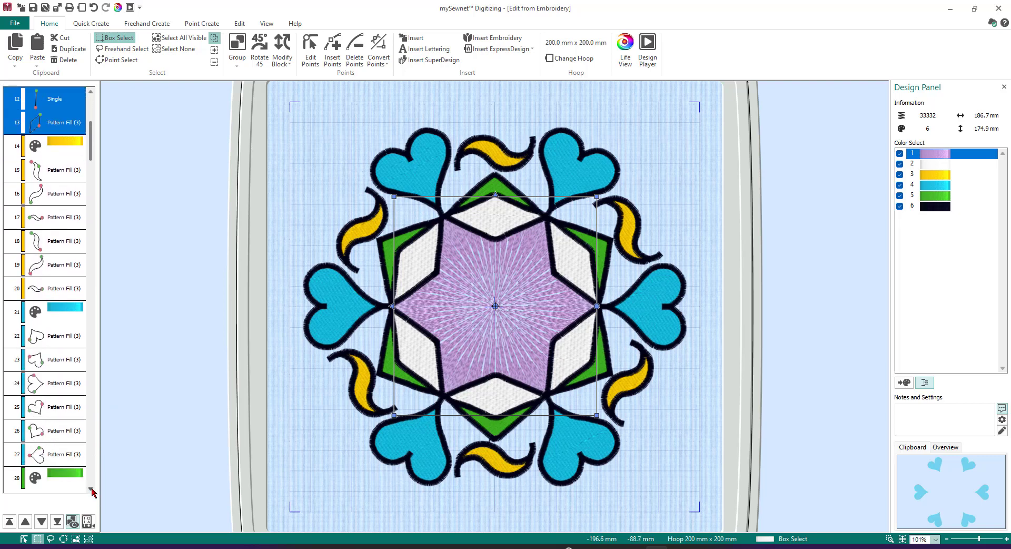
scroll(93, 492, down, 8)
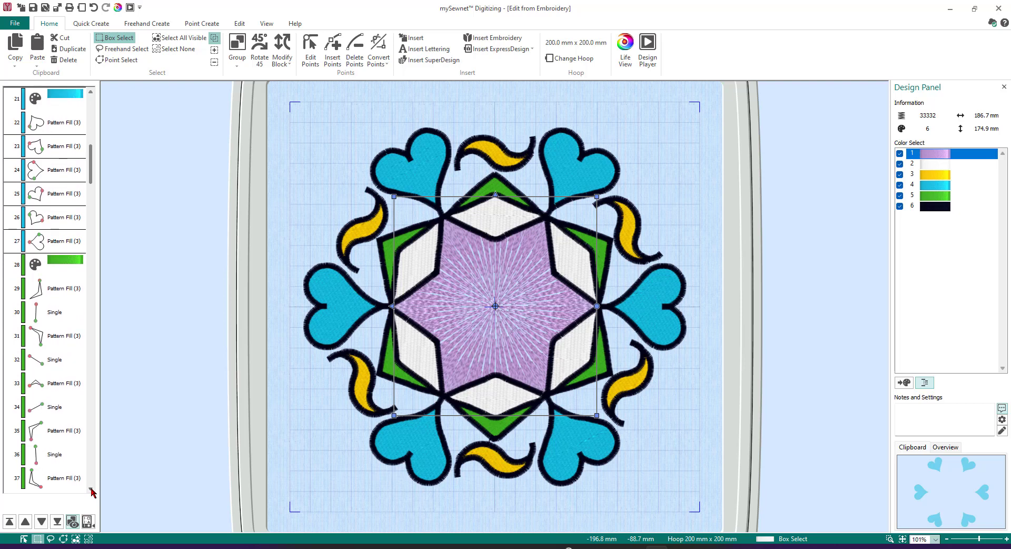
scroll(92, 492, down, 1)
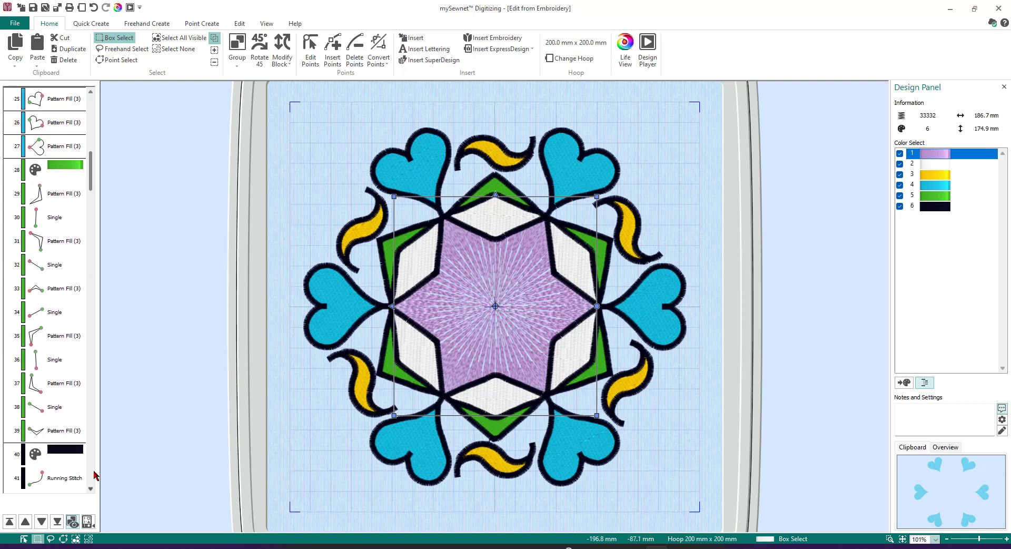
click(58, 173)
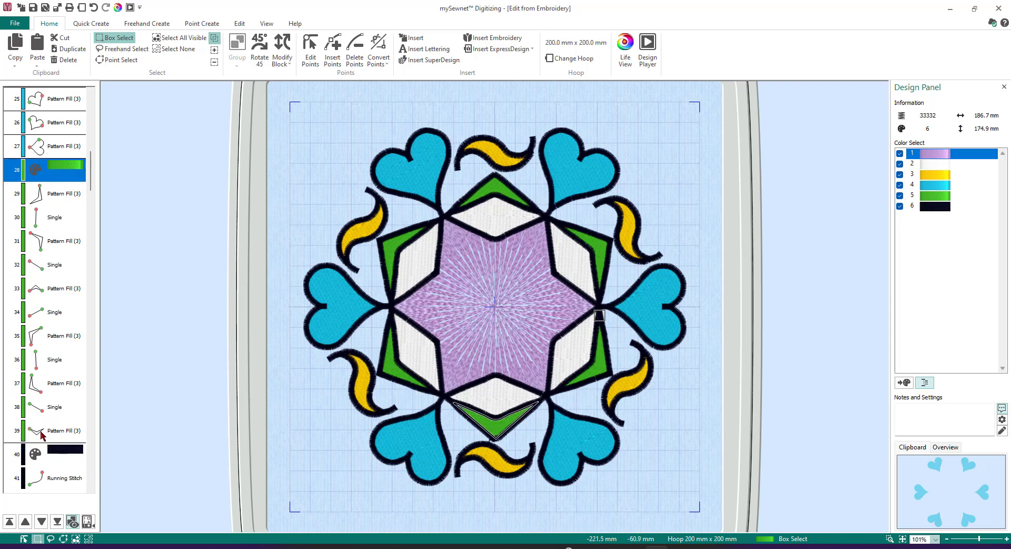
shift+click(41, 434)
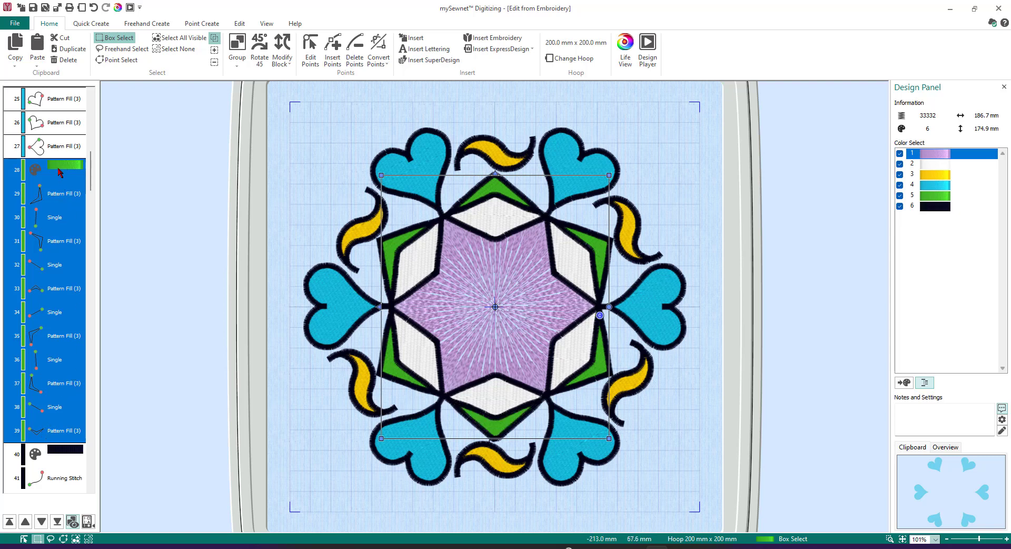
mouse_move(62, 171)
mouse_down()
mouse_move(71, 90)
mouse_move(63, 187)
mouse_up()
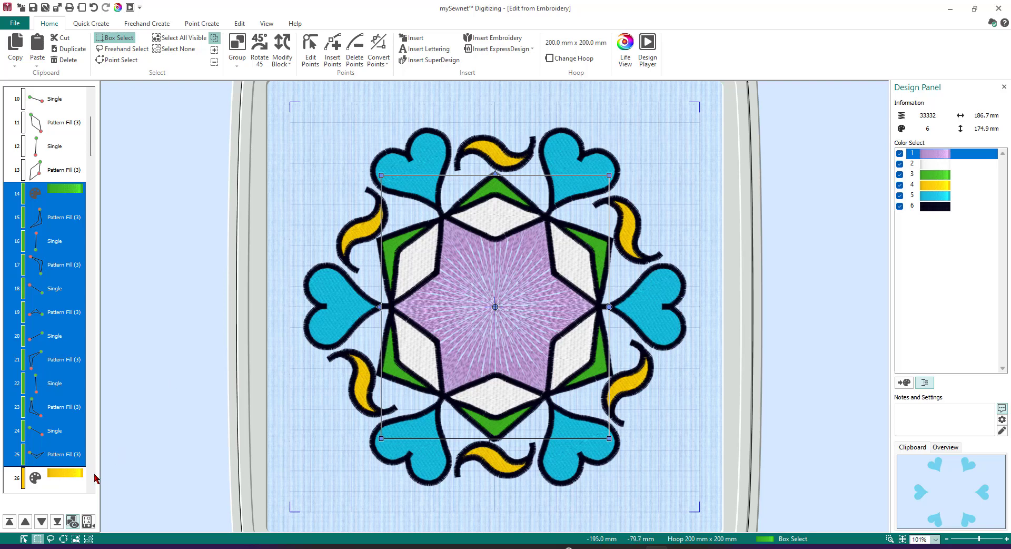
Move the blue hearts' color block, objects 33 to 39, ahead of the yellow swirls in the stitching order
scroll(91, 491, down, 5)
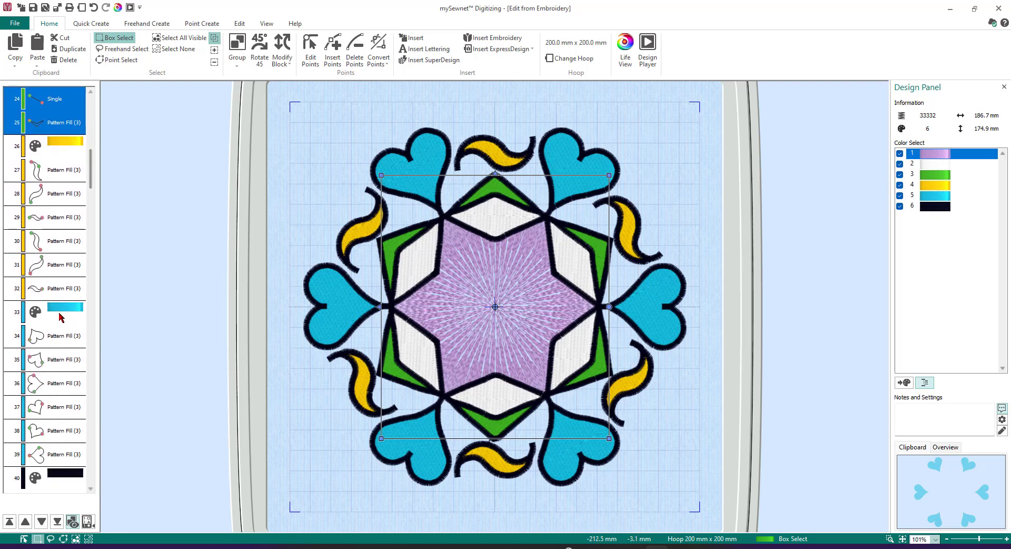
click(61, 312)
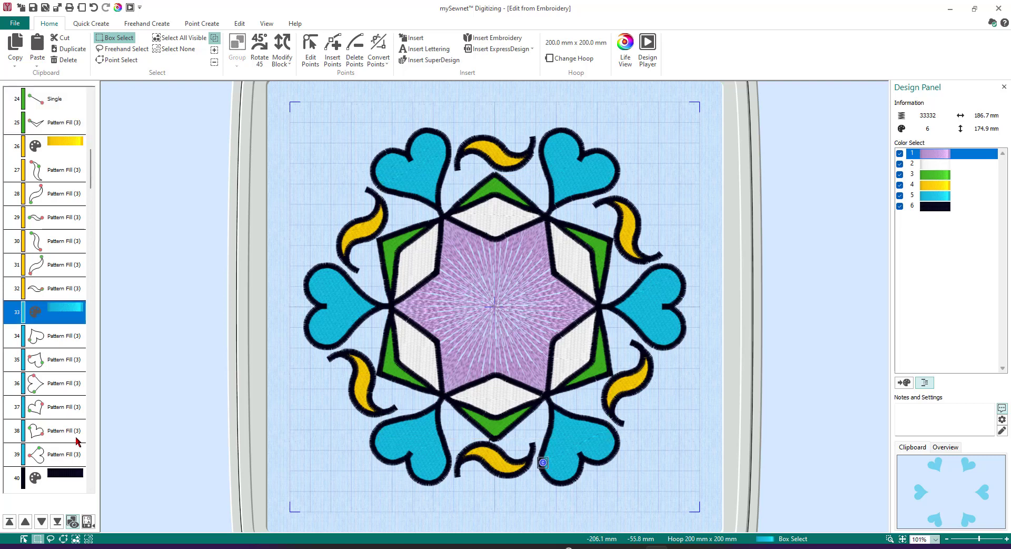
shift+click(65, 460)
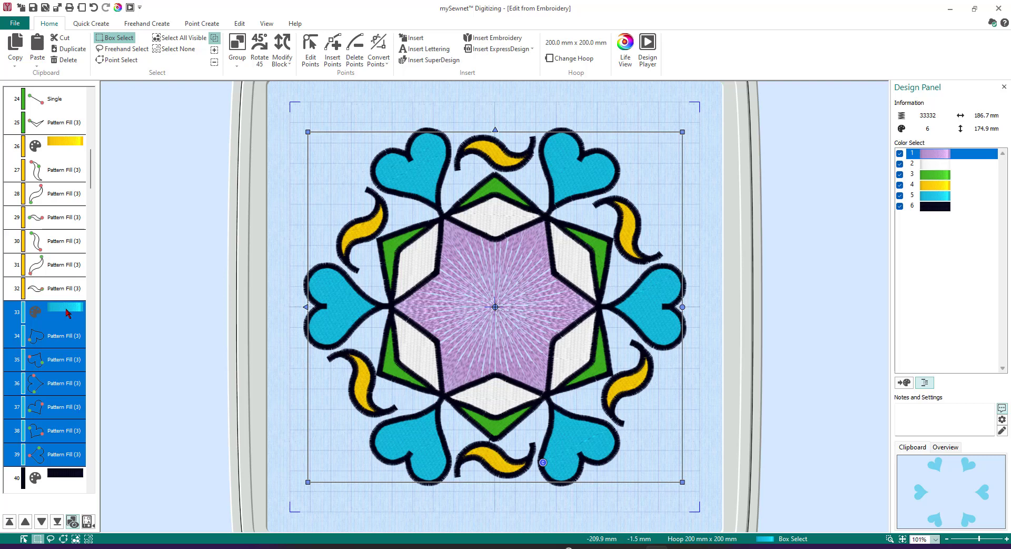
drag(67, 312, 63, 156)
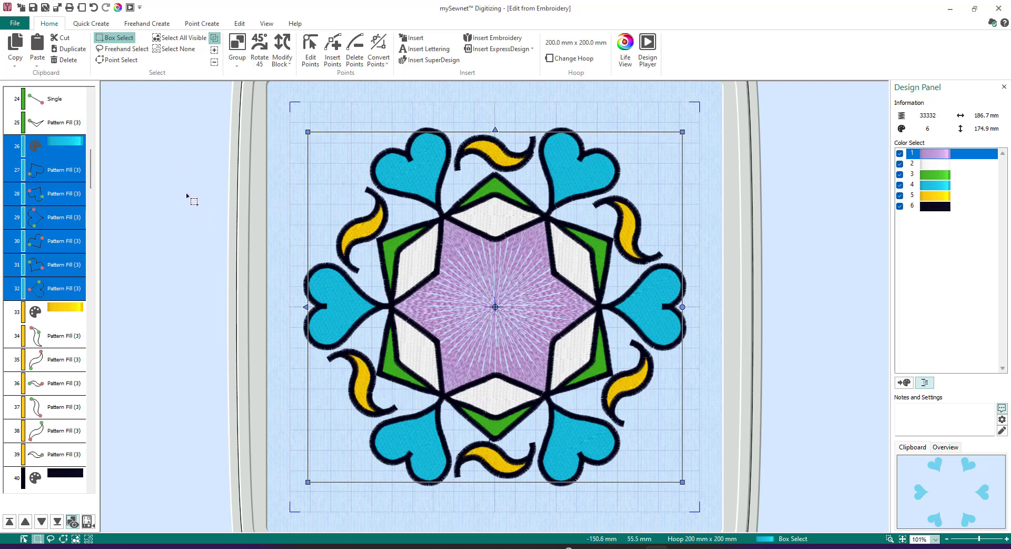
Step the display range through the color blocks until only the white diamonds' block is drawn
click(239, 23)
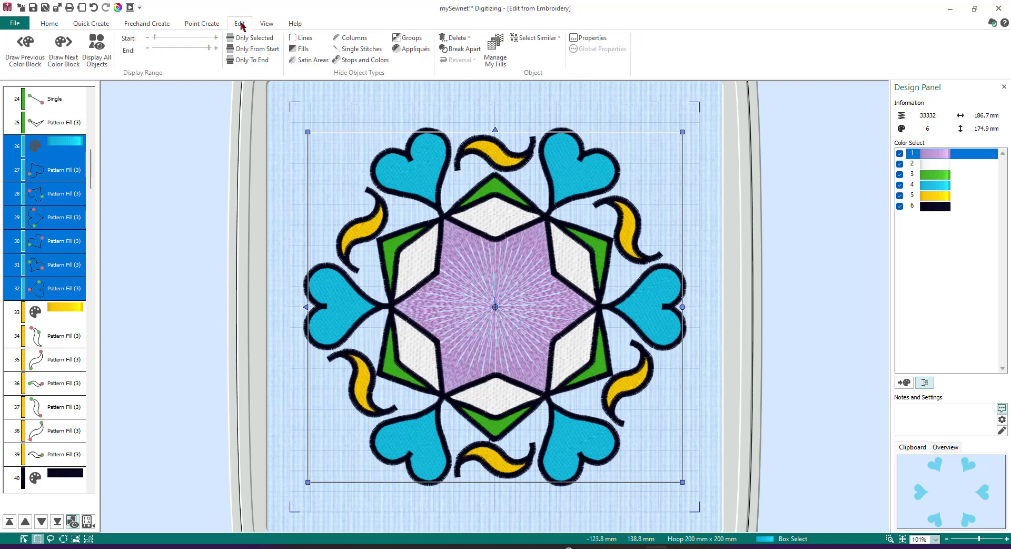
click(67, 55)
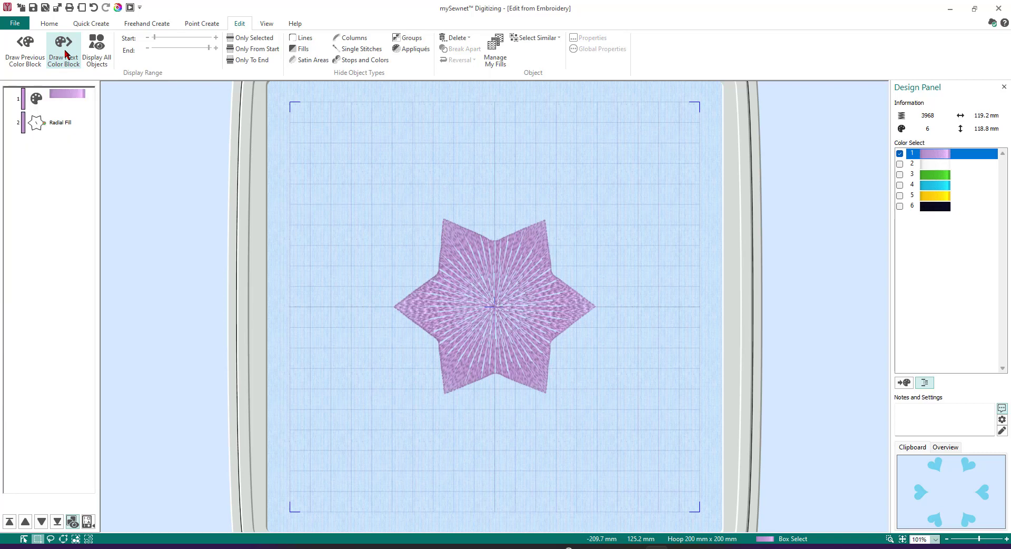
click(67, 52)
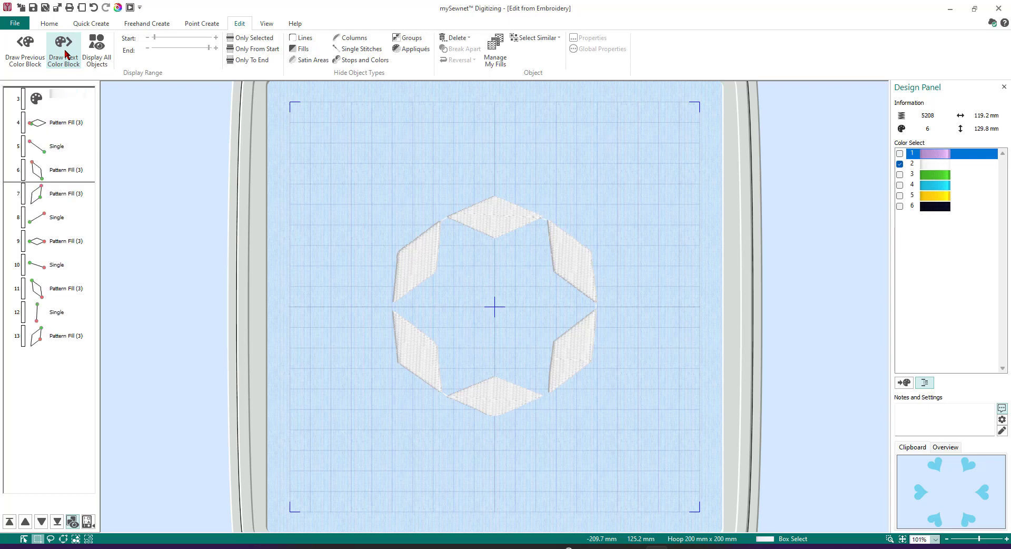
Change the fill of all the white diamonds together to pattern 106 from the Diamonds category
click(60, 124)
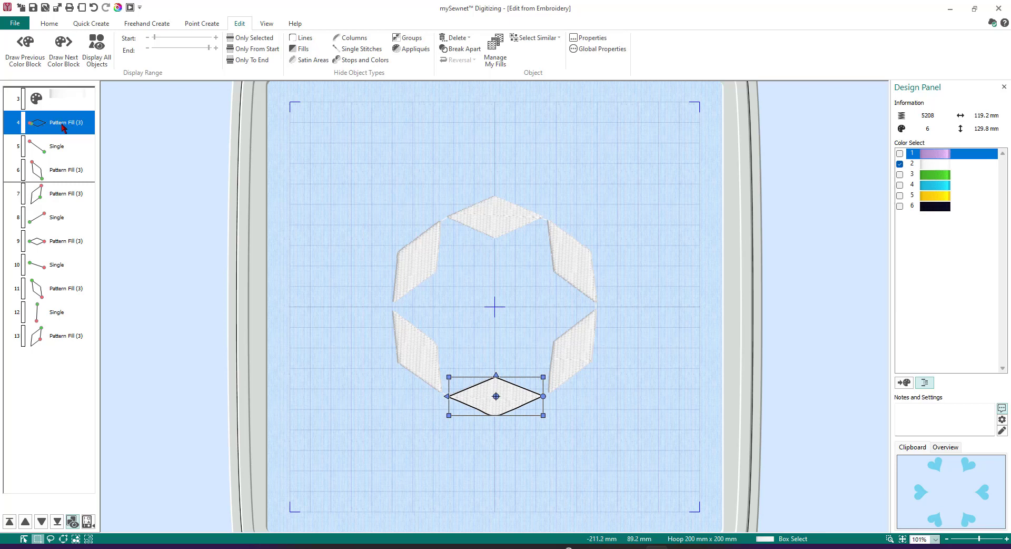
right_click(62, 127)
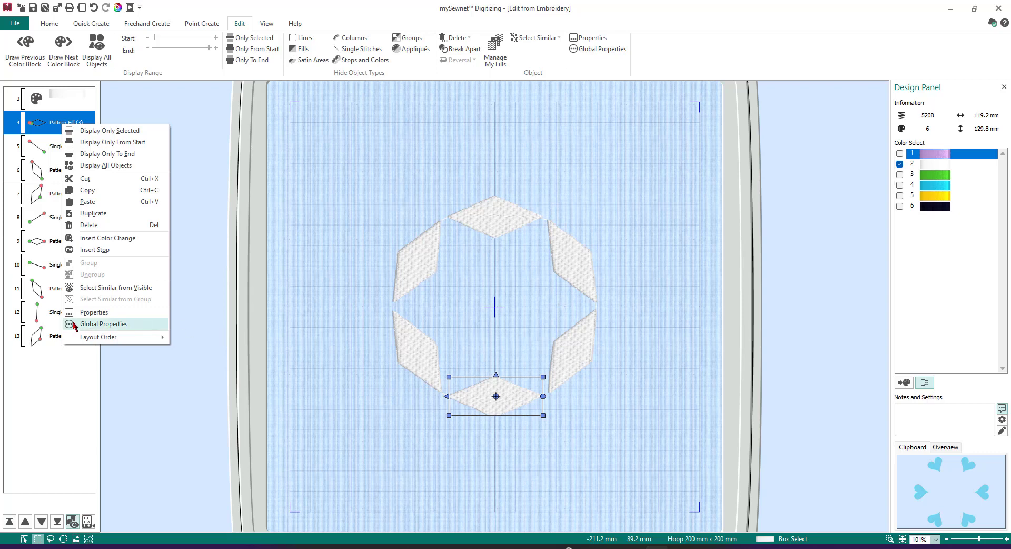
click(118, 325)
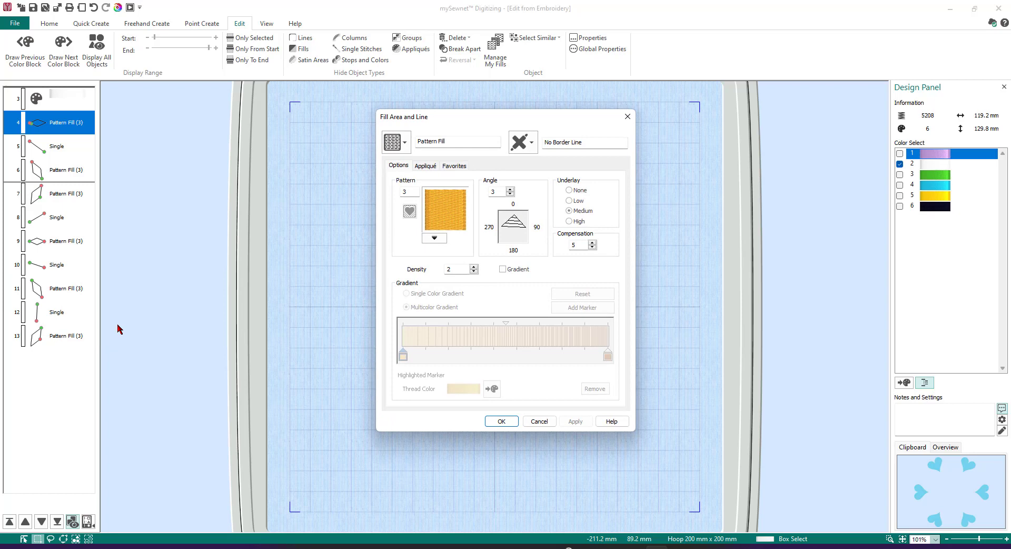
click(435, 238)
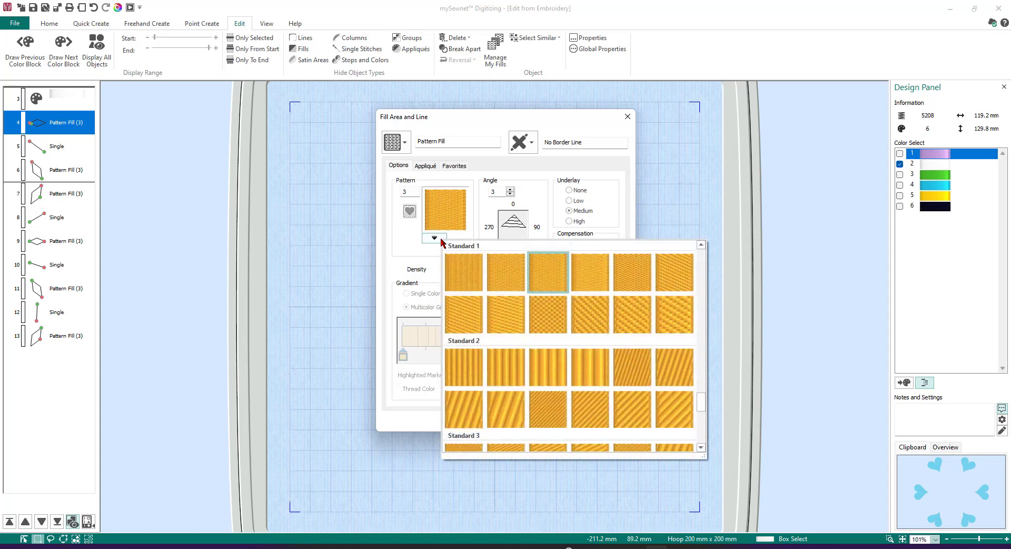
click(700, 245)
scroll(702, 250, up, 6)
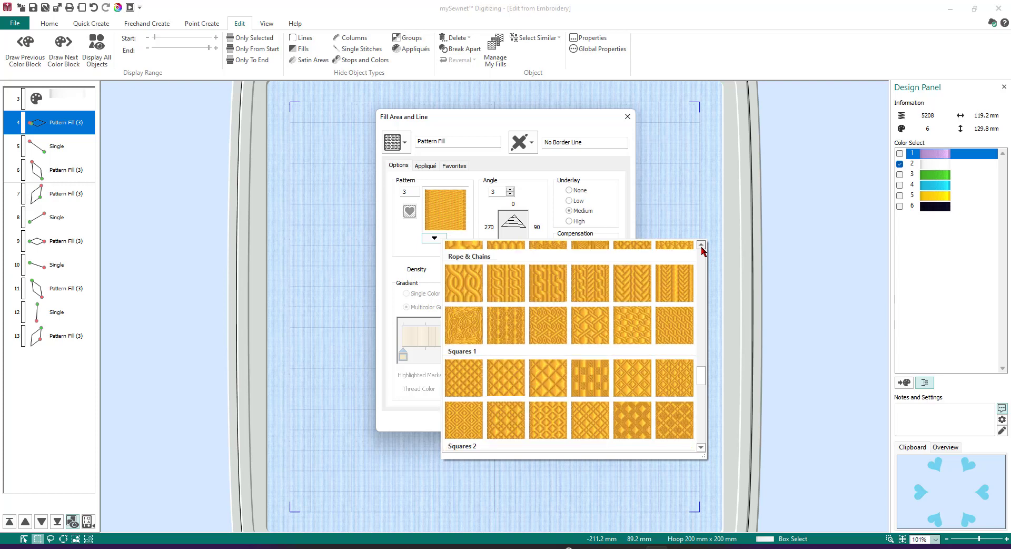
scroll(702, 251, up, 10)
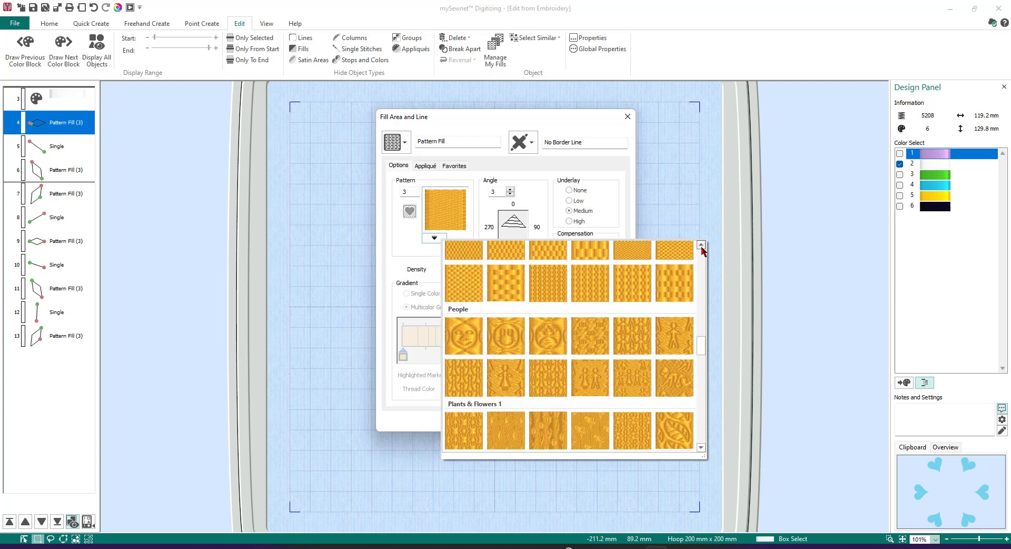
scroll(702, 250, up, 8)
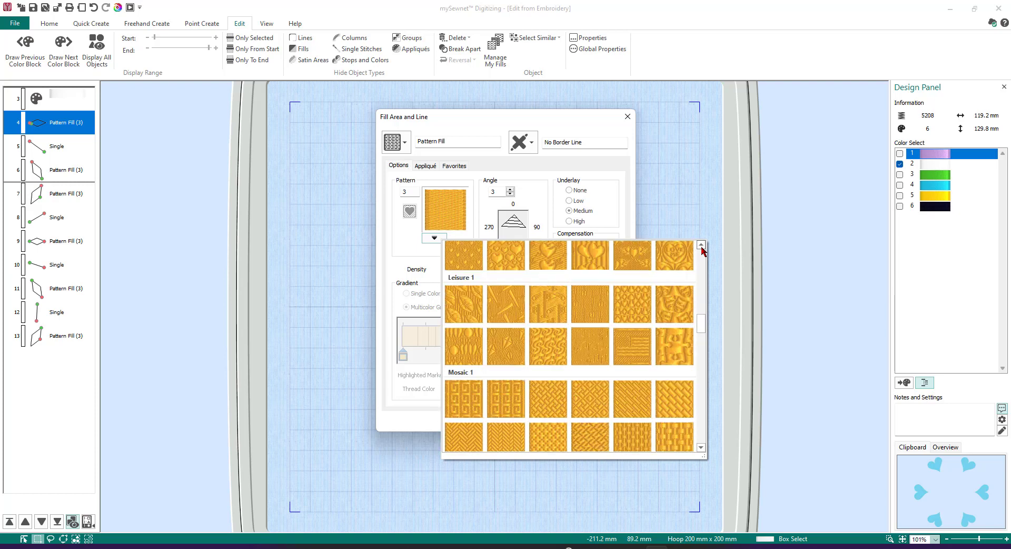
scroll(702, 251, up, 8)
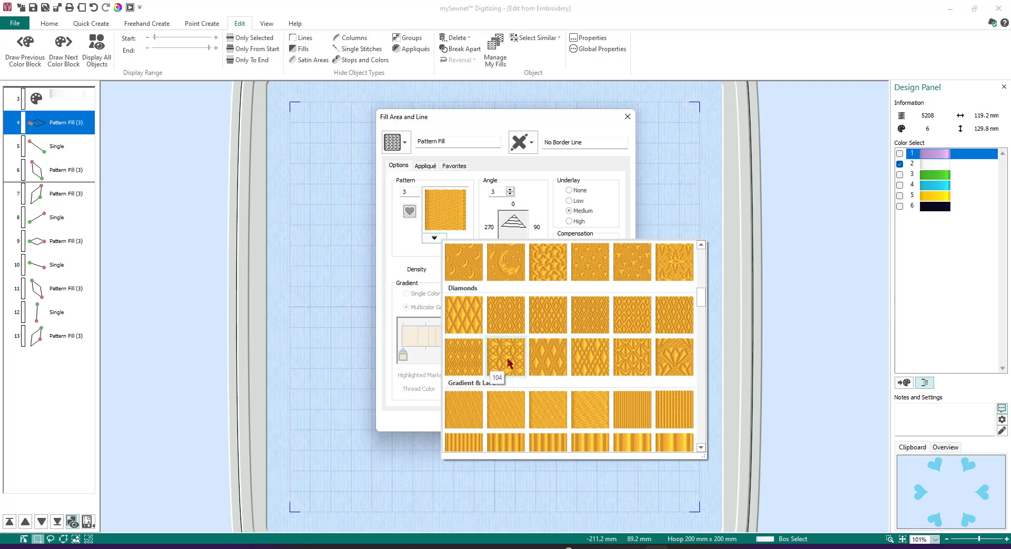
click(594, 362)
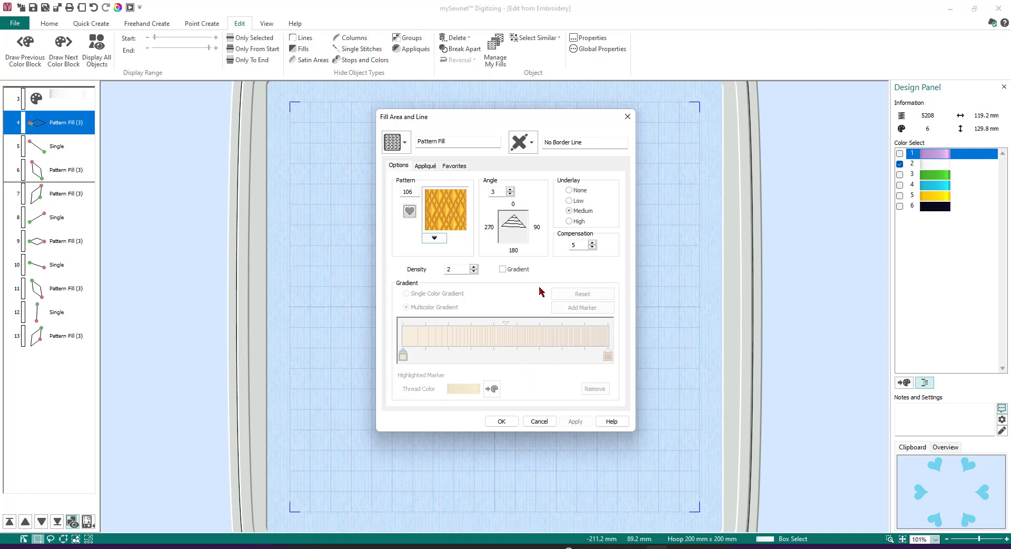
click(501, 421)
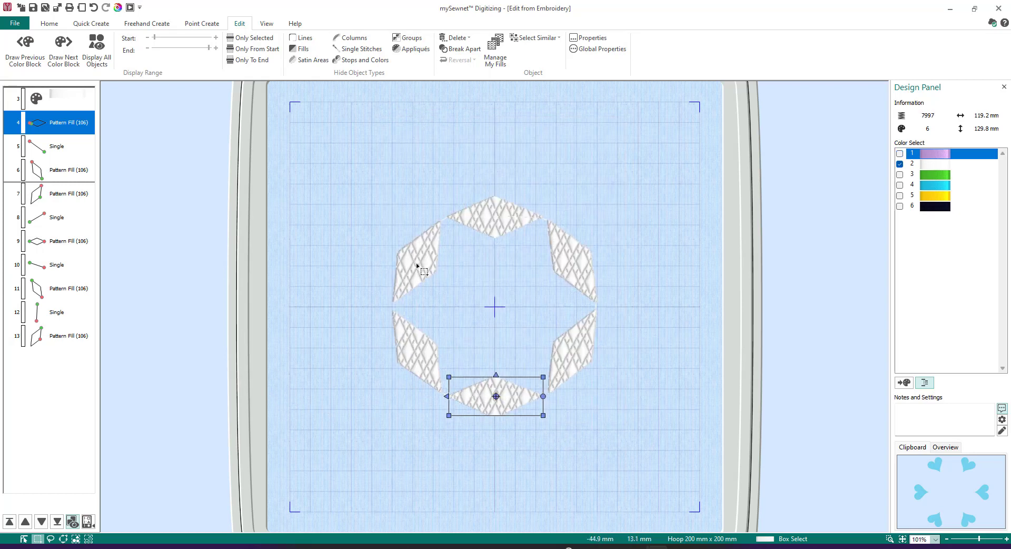
Rotate the fill pattern angles of the bottom, lower-left and upper-left white diamonds to align radially with the mandala's center
click(509, 398)
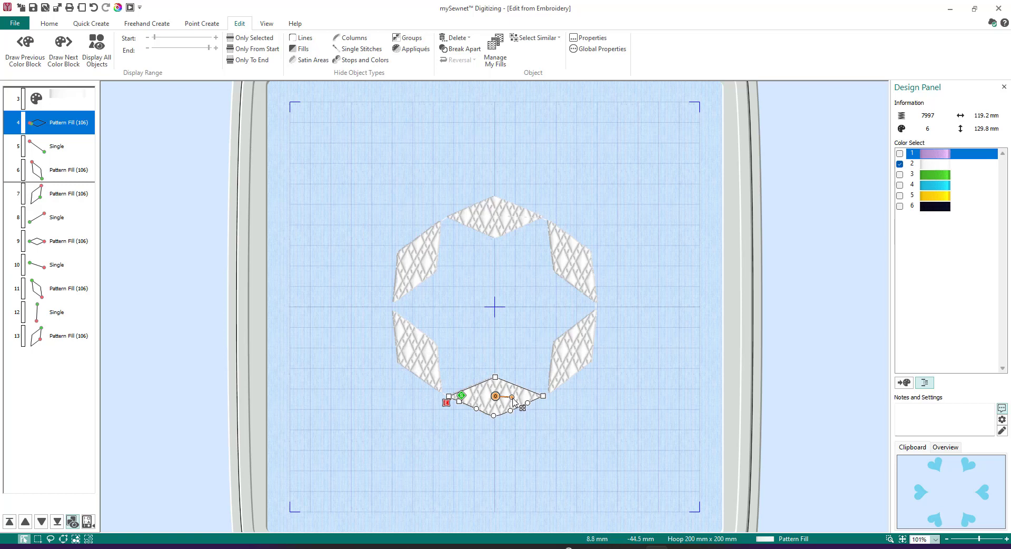
drag(512, 397, 496, 371)
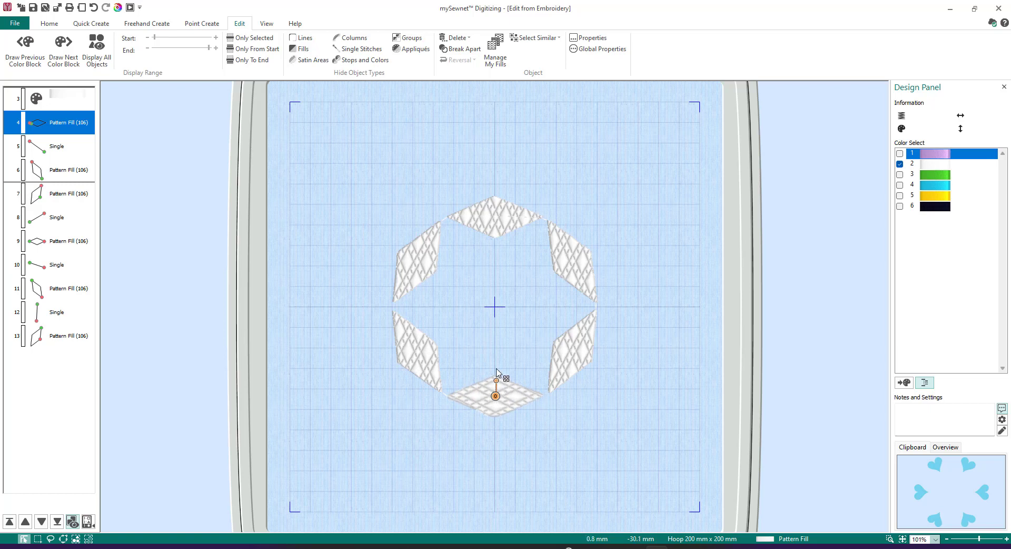
drag(496, 370, 496, 371)
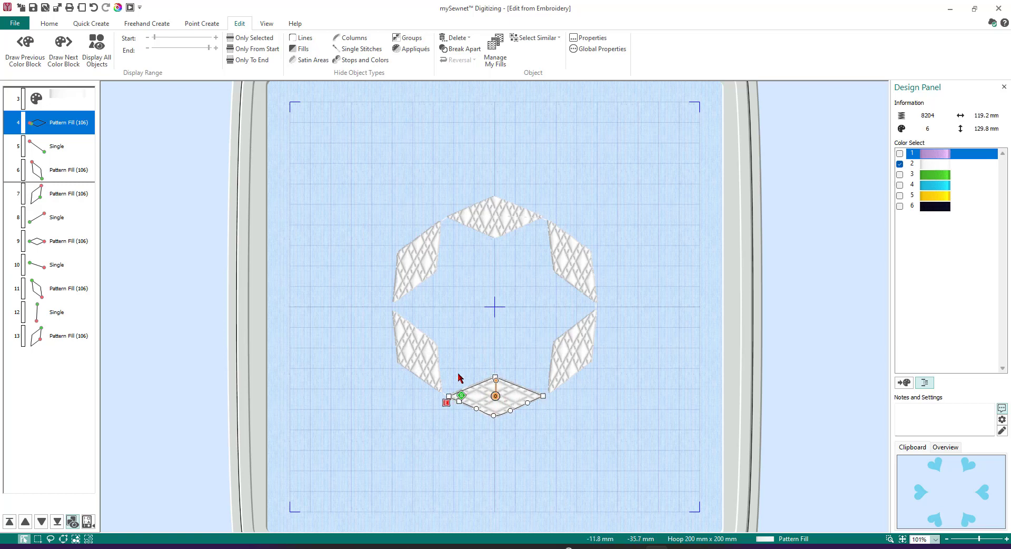
click(420, 350)
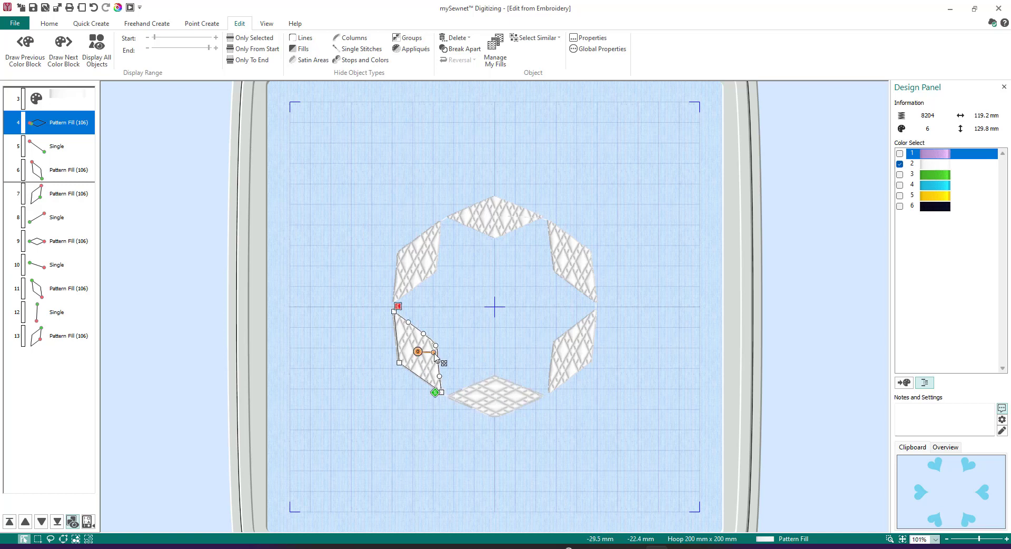
drag(435, 354, 434, 342)
click(426, 271)
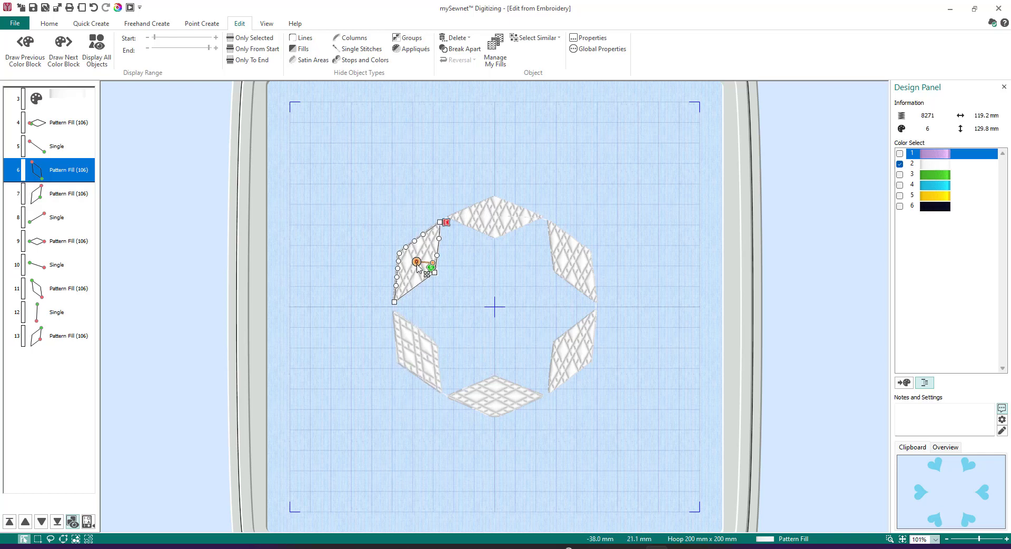
drag(432, 269, 430, 272)
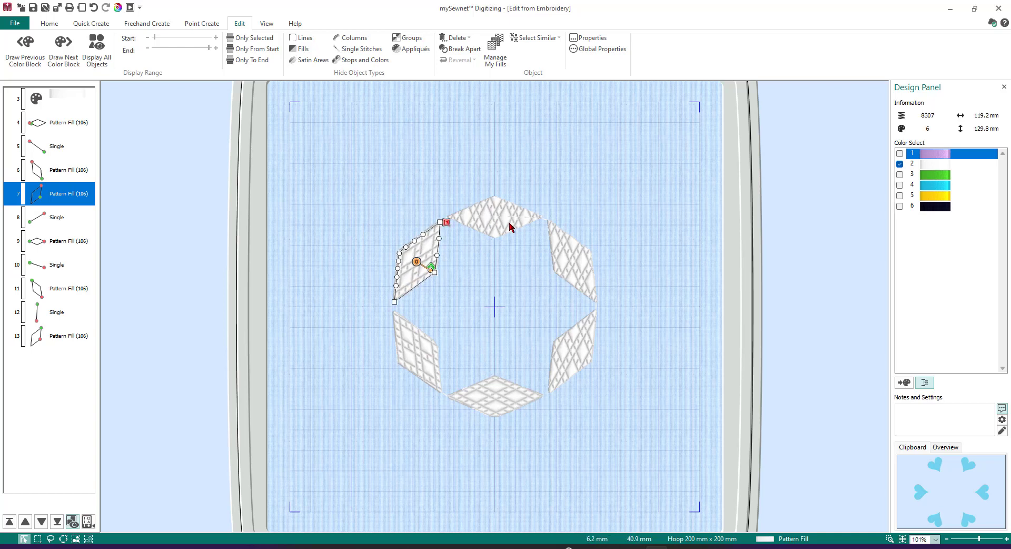
Rotate the fill pattern angles of the top, upper-right and lower-right white diamonds to align radially with the mandala's center
click(511, 222)
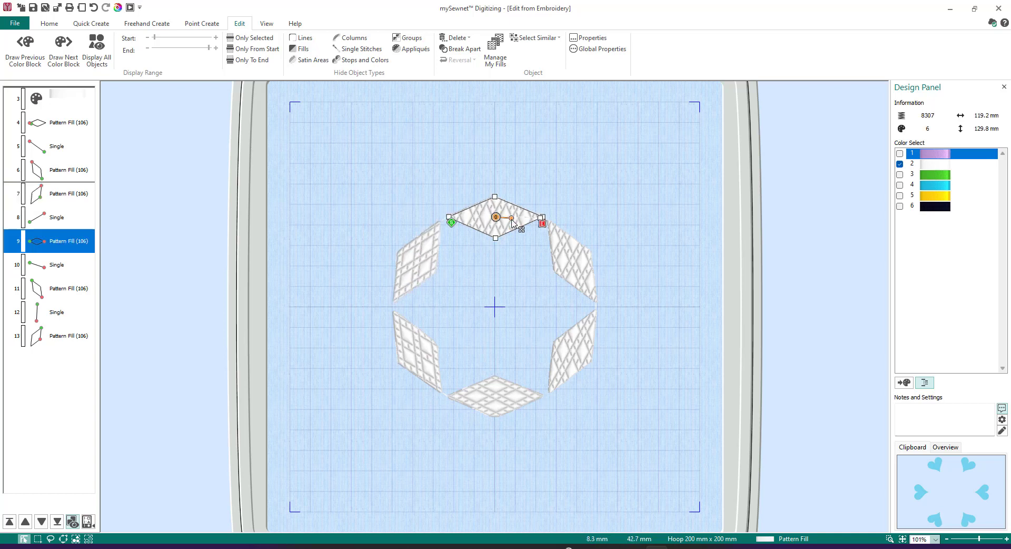
drag(515, 222, 496, 238)
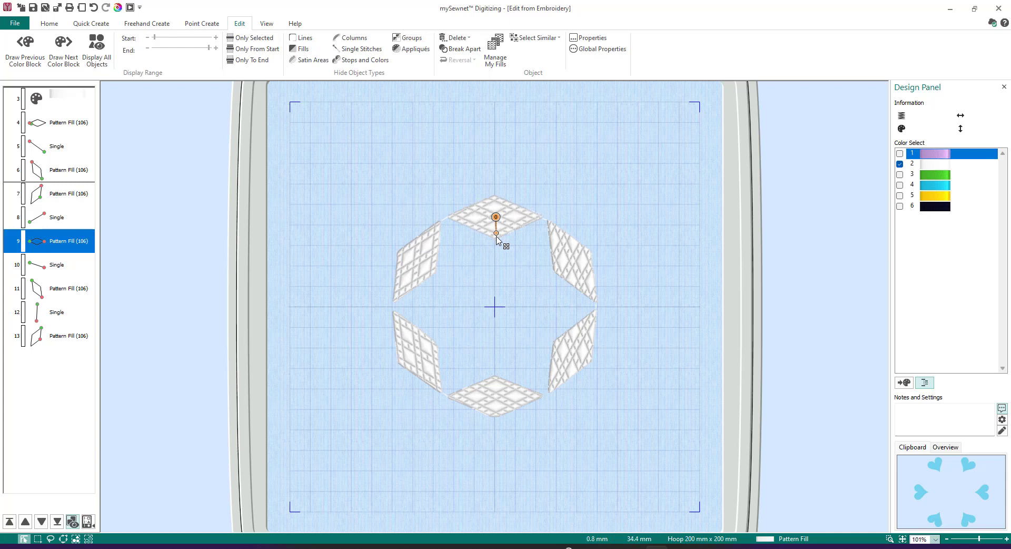
click(576, 272)
drag(587, 263, 588, 257)
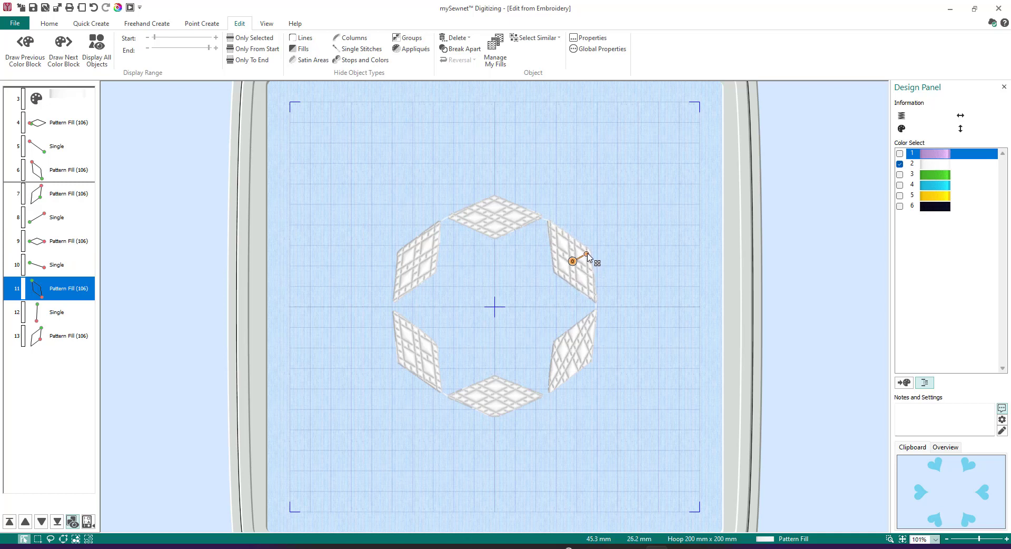
click(573, 359)
drag(588, 355, 588, 363)
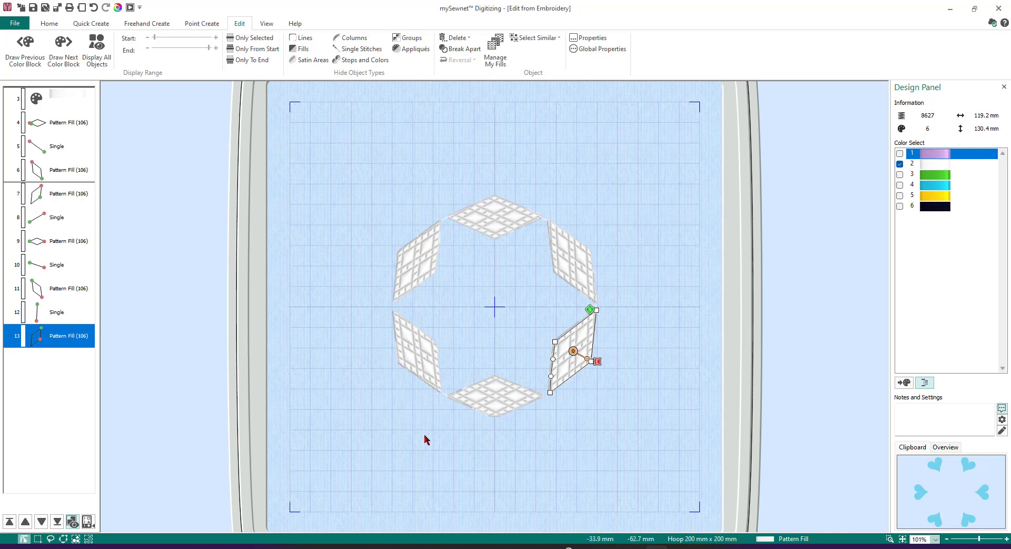
Display only the green color block and change the fill of all its chevron shapes to pattern 233 from the Waves 1 category
click(67, 55)
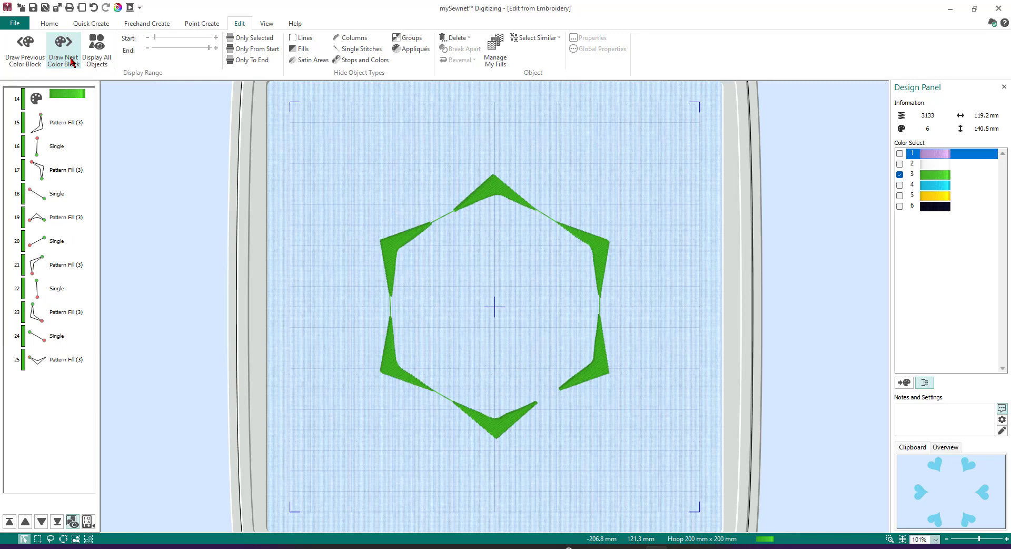
right_click(38, 126)
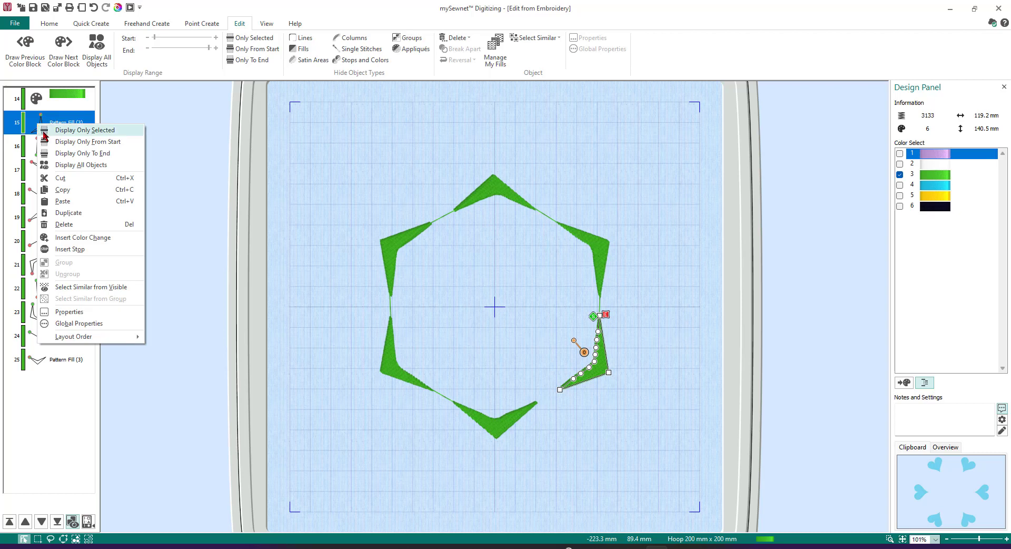
click(95, 329)
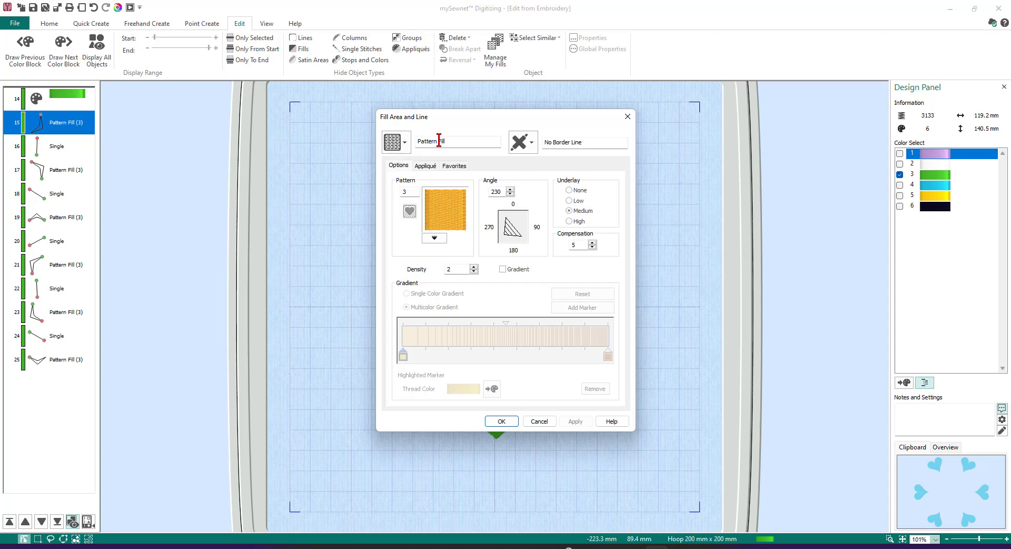
click(434, 238)
scroll(701, 449, down, 6)
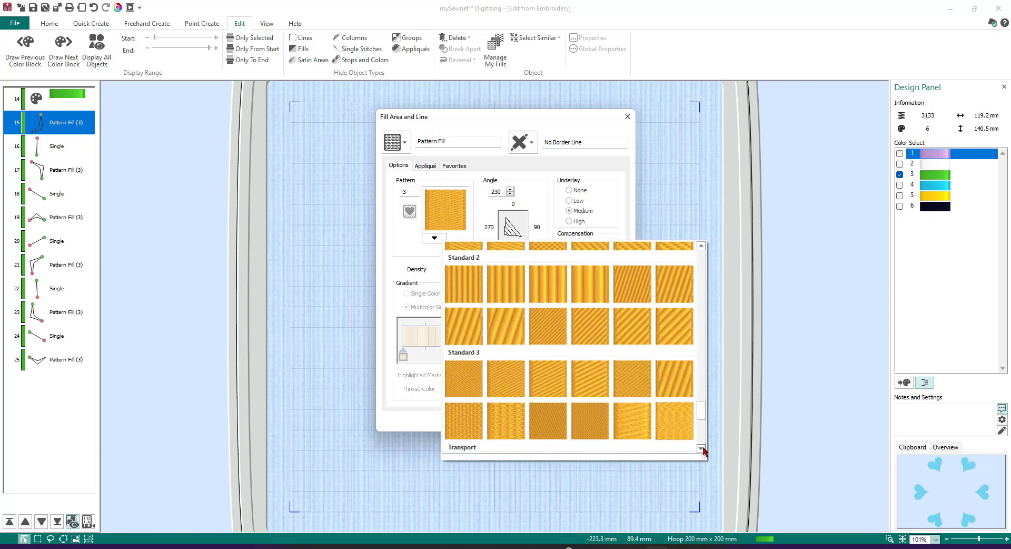
scroll(701, 448, down, 3)
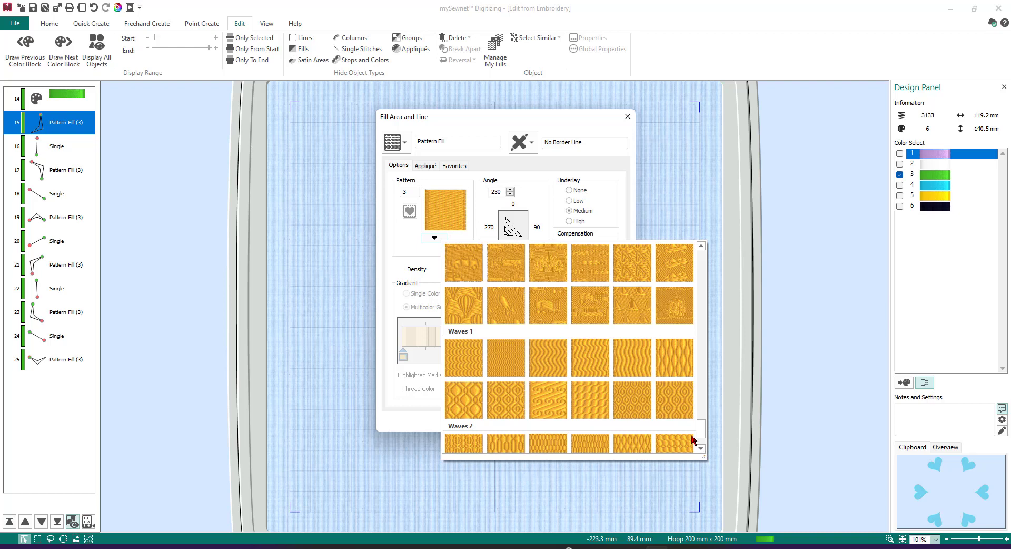
click(631, 361)
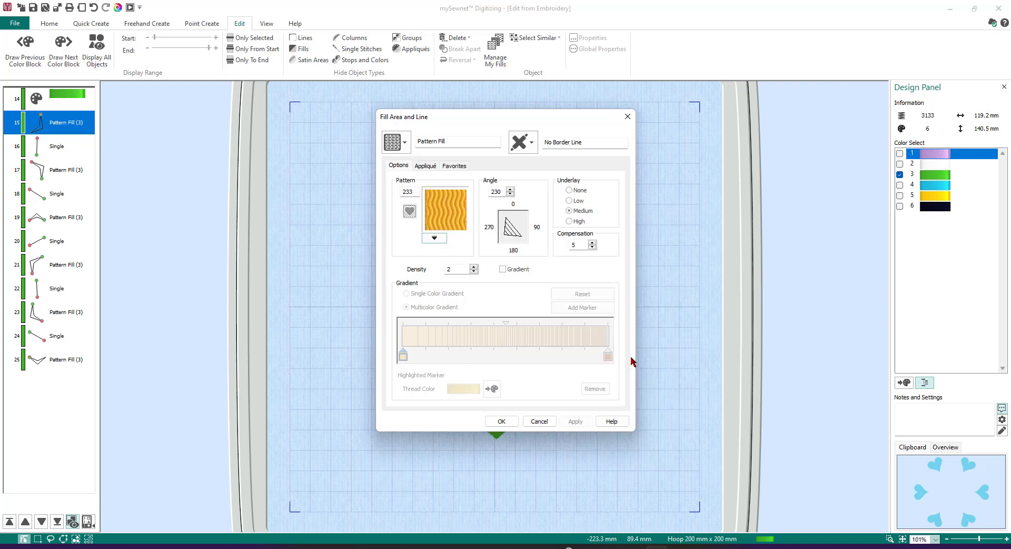
click(501, 421)
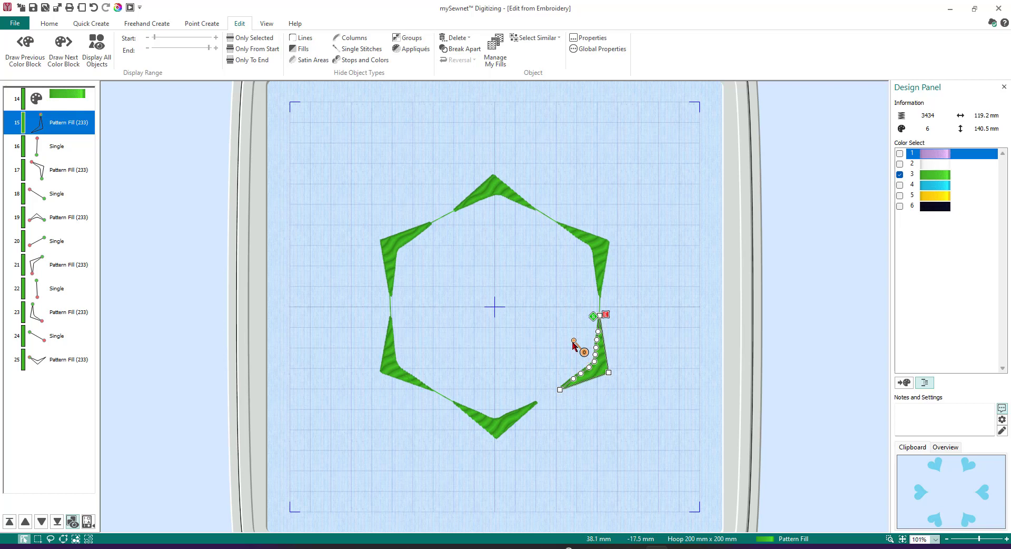
Rotate the fill pattern angles of the lower-right, bottom and lower-left green chevrons to point toward the mandala's center
drag(574, 340, 570, 345)
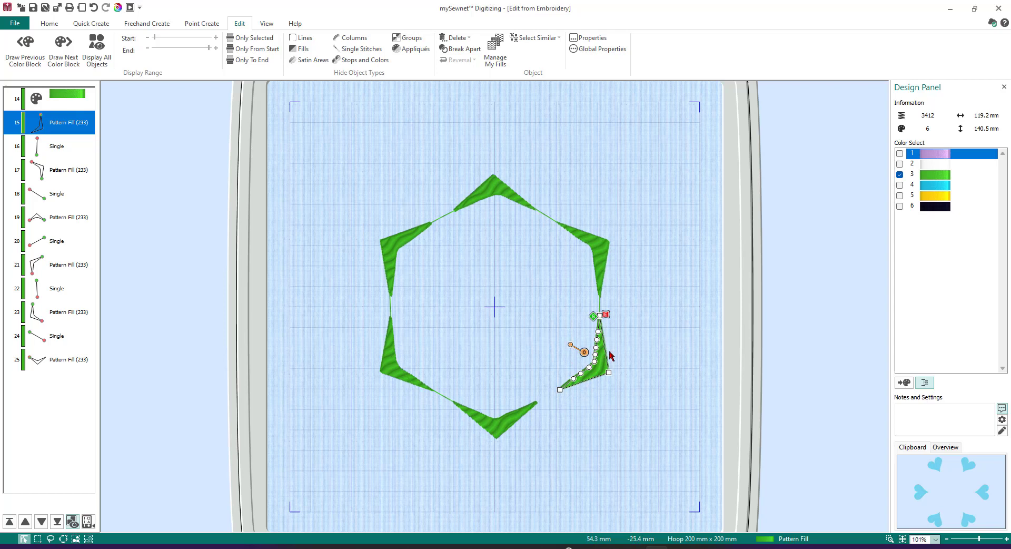
click(497, 429)
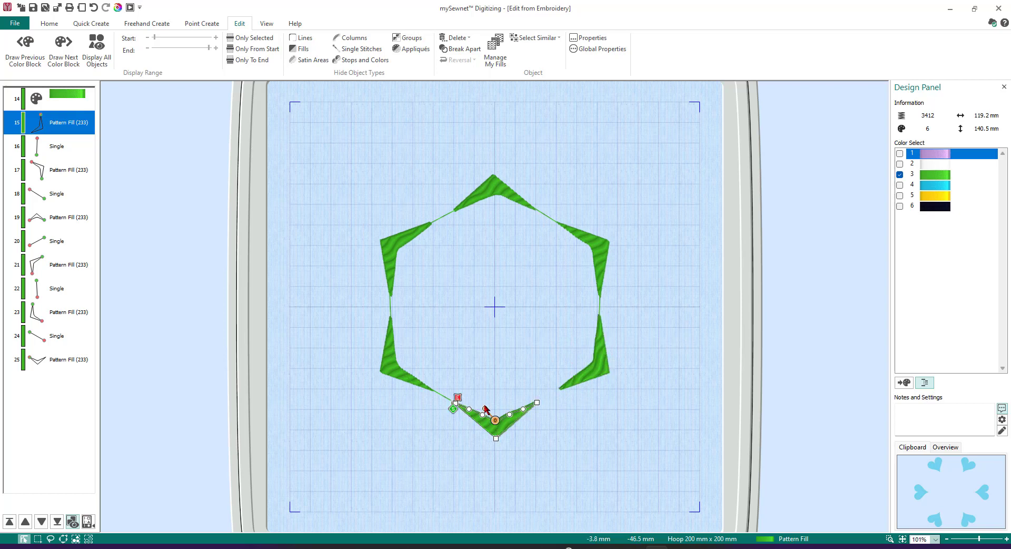
drag(485, 408, 496, 409)
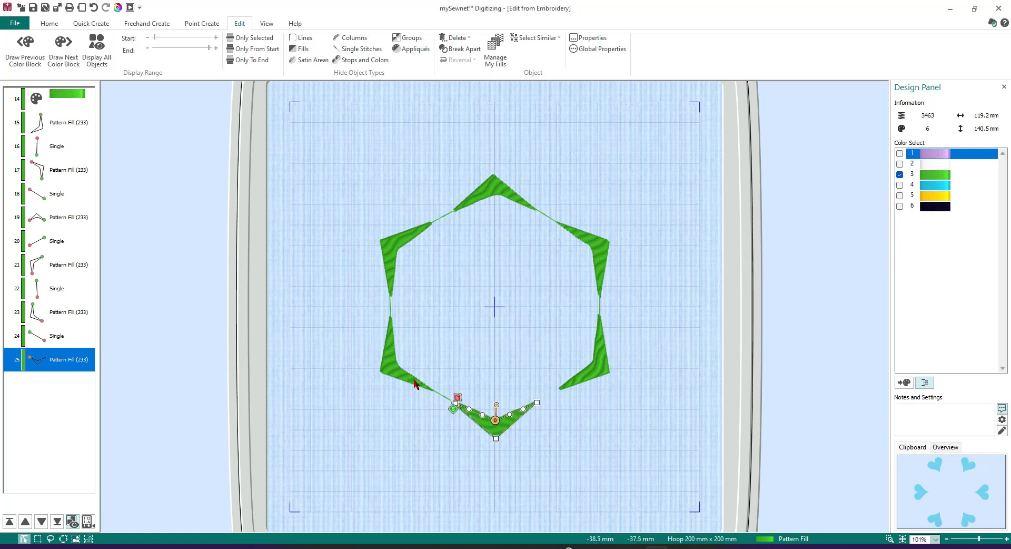
click(390, 364)
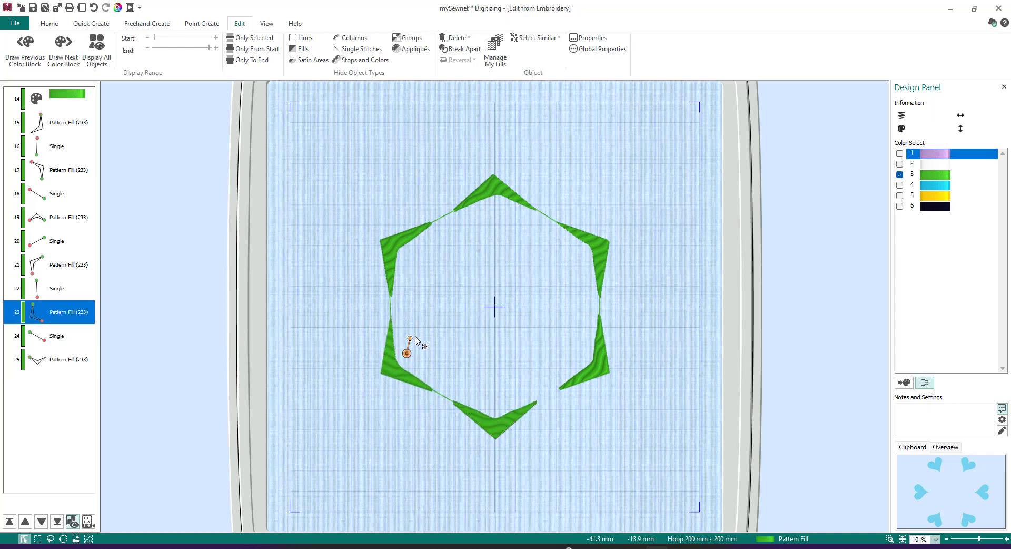
drag(424, 348, 427, 352)
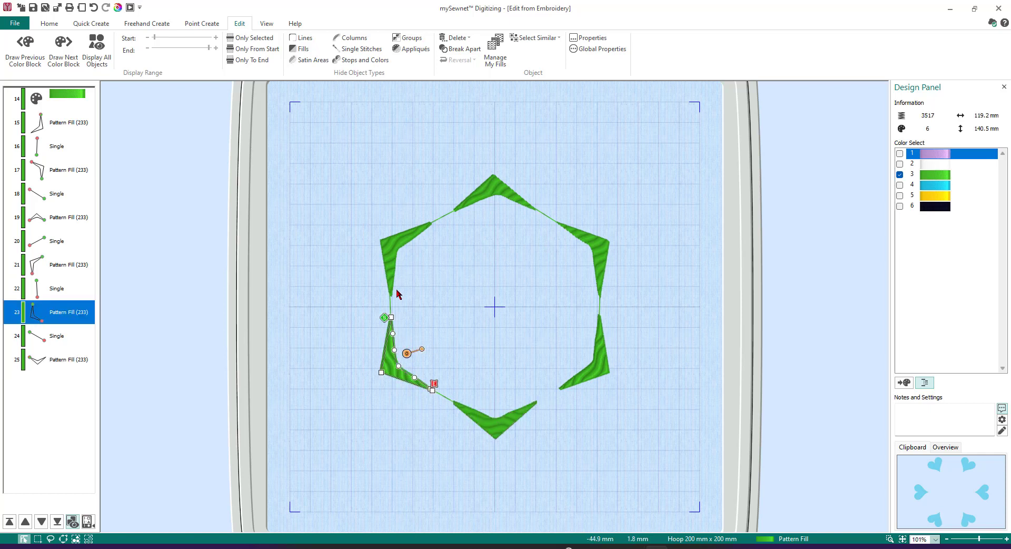
Rotate the fill pattern angles of the upper-left, top and upper-right green chevrons to point toward the mandala's center
click(396, 250)
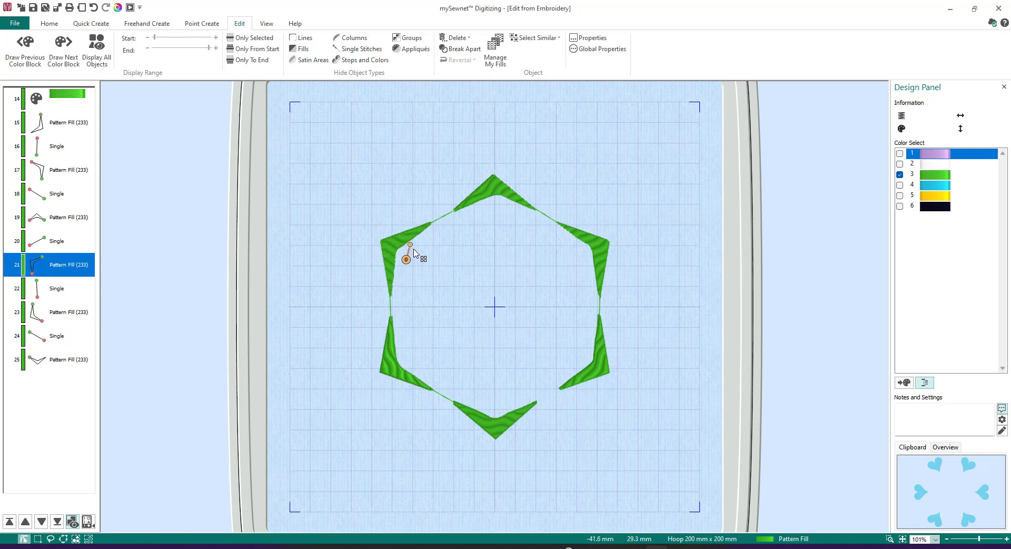
drag(416, 255, 416, 264)
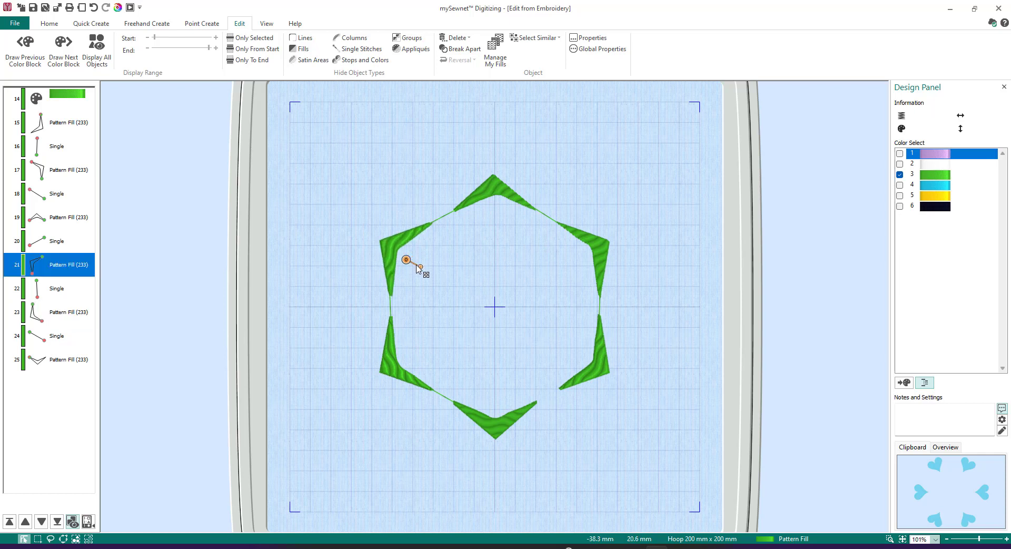
click(487, 185)
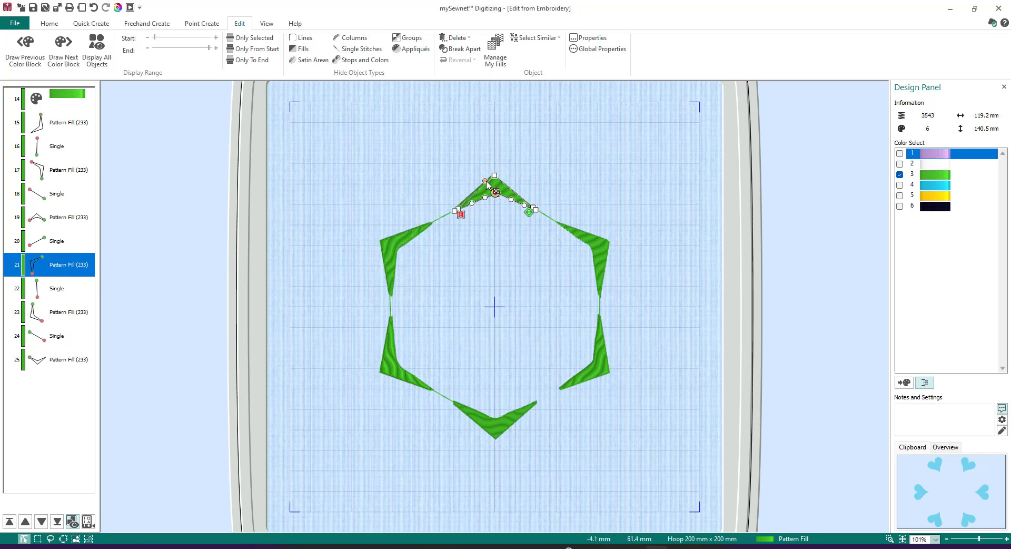
drag(486, 181, 495, 216)
click(582, 253)
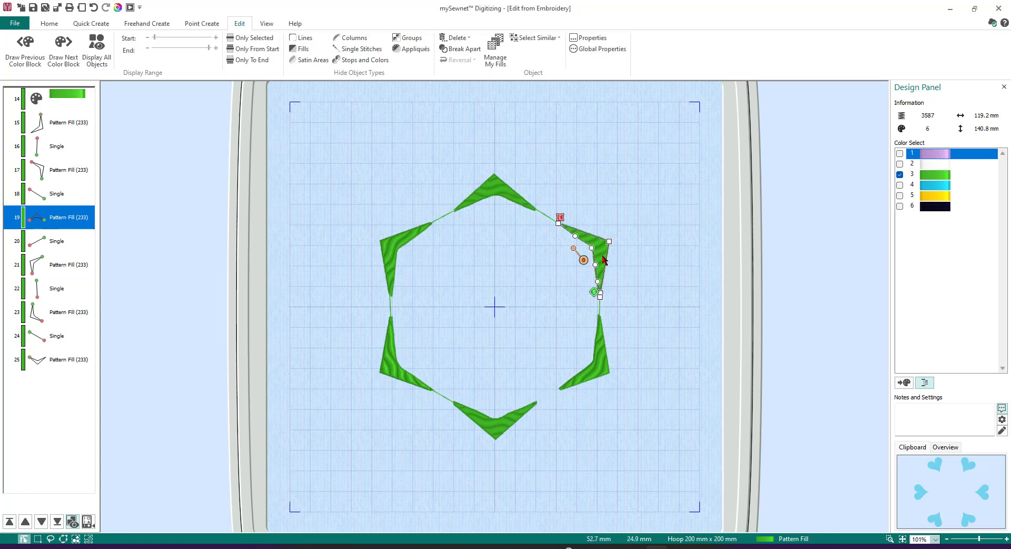
drag(574, 250, 569, 267)
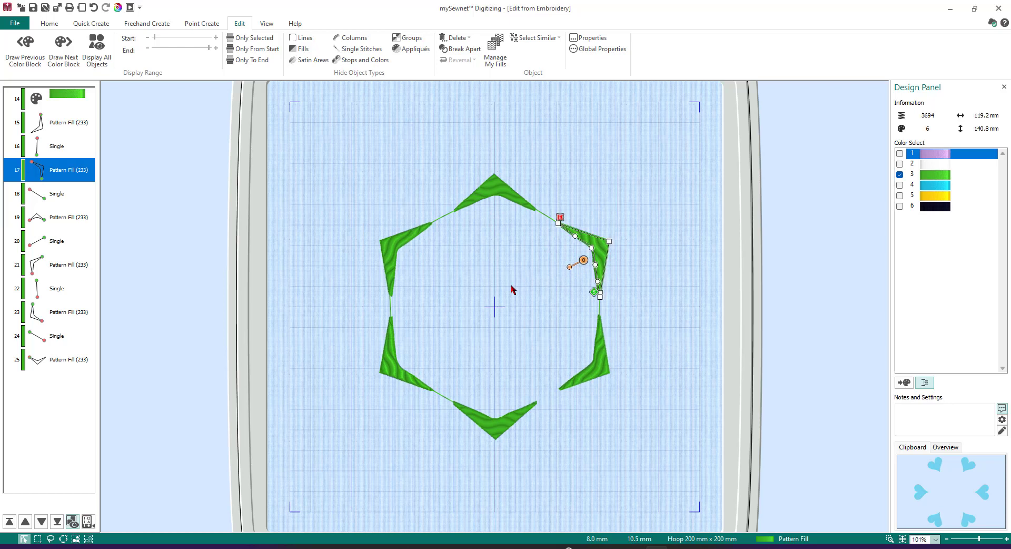
Display only the blue color block and change the fill of all its hearts to pattern 80 from the Circles 2 category
click(70, 54)
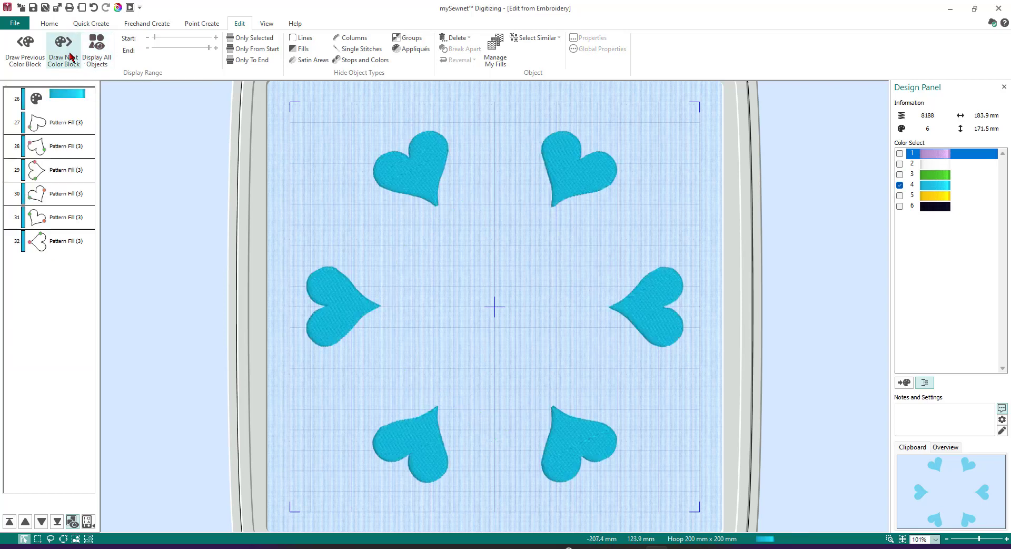
right_click(60, 124)
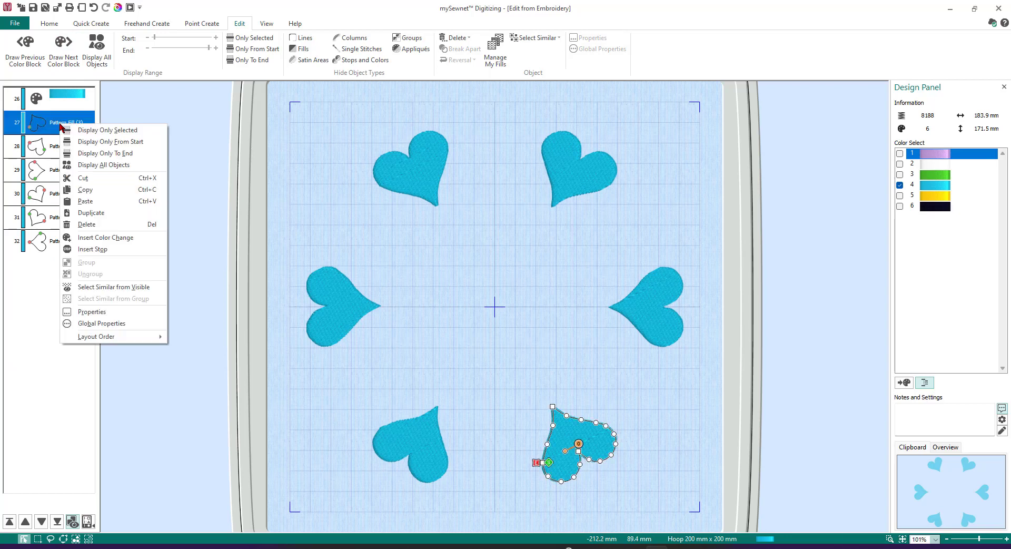
click(116, 327)
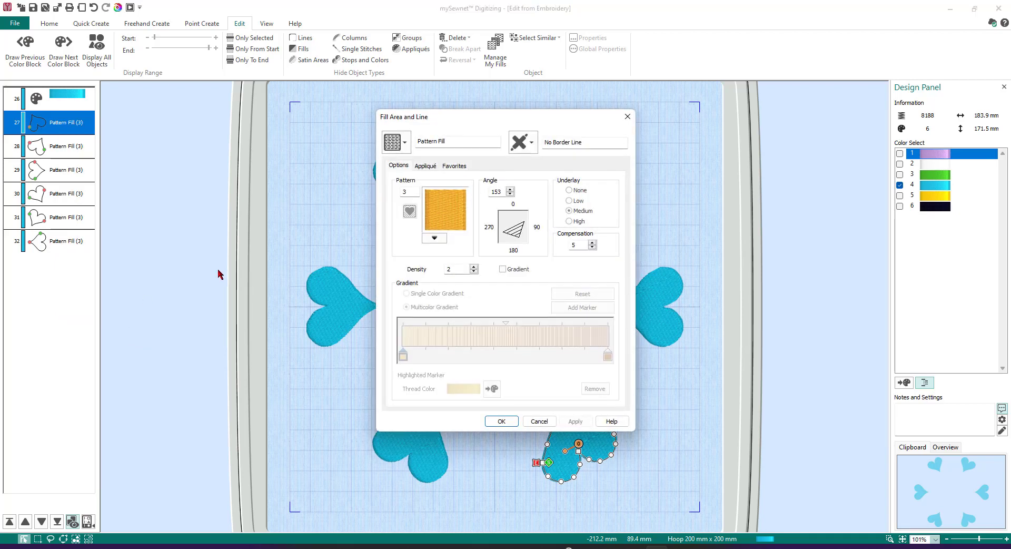
click(434, 240)
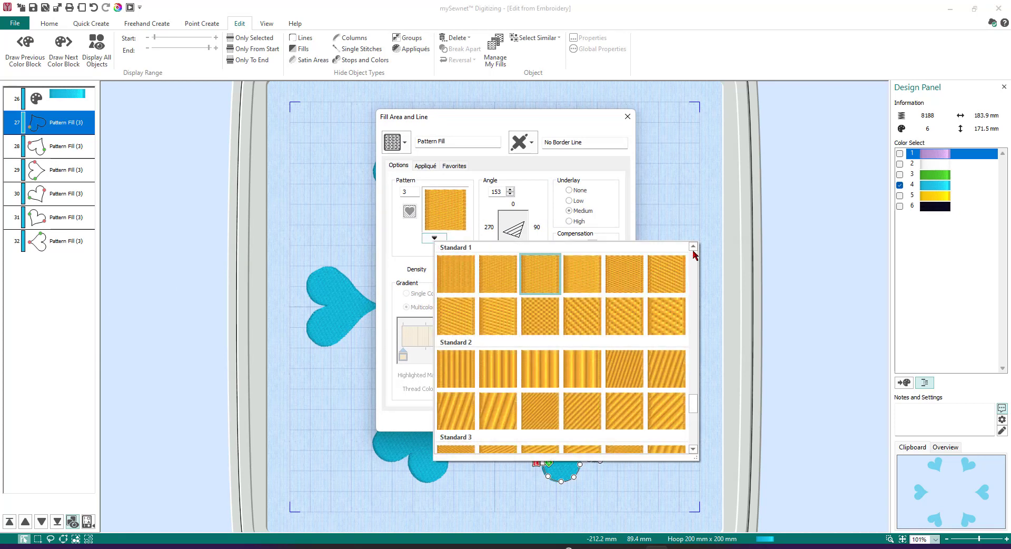
click(693, 246)
scroll(693, 250, up, 10)
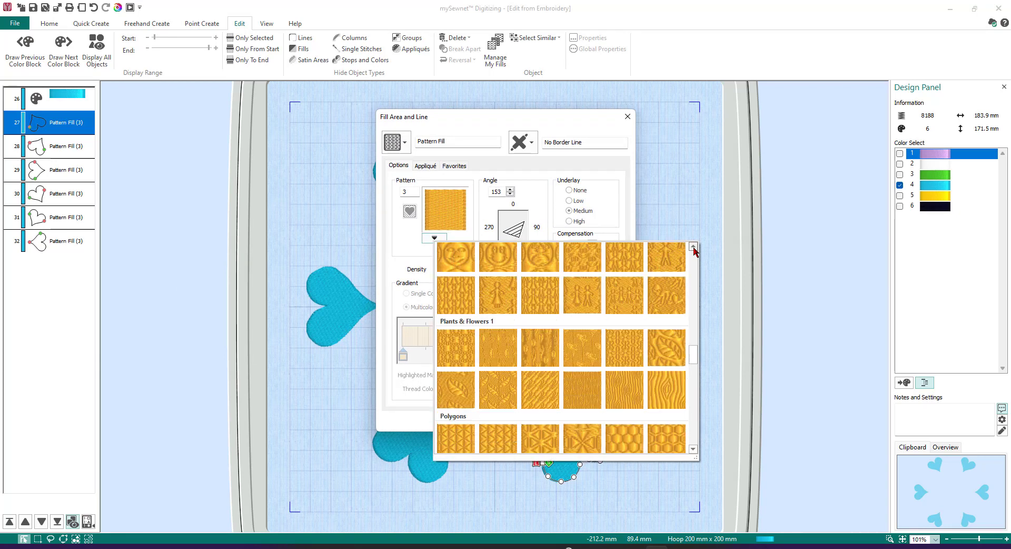
scroll(694, 252, up, 10)
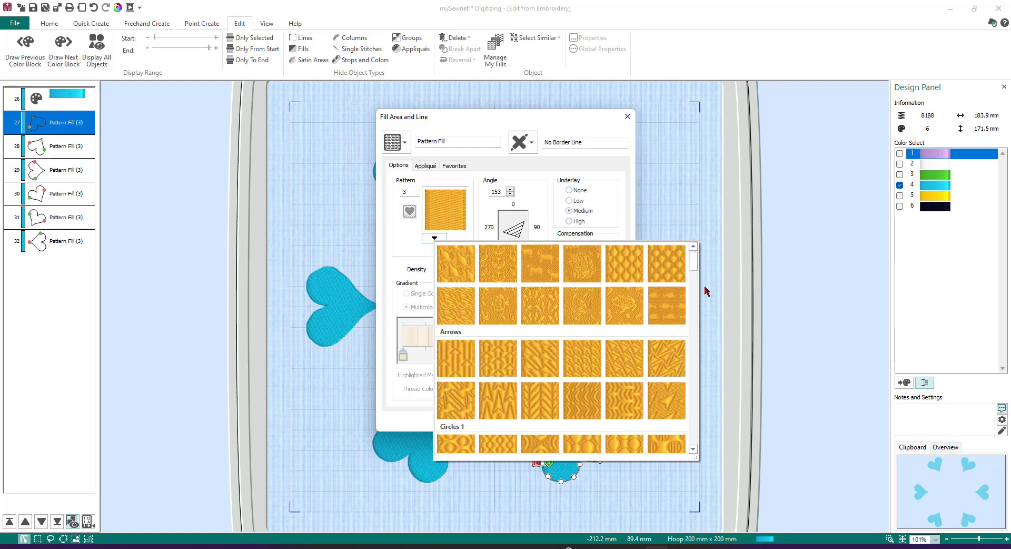
scroll(692, 449, down, 4)
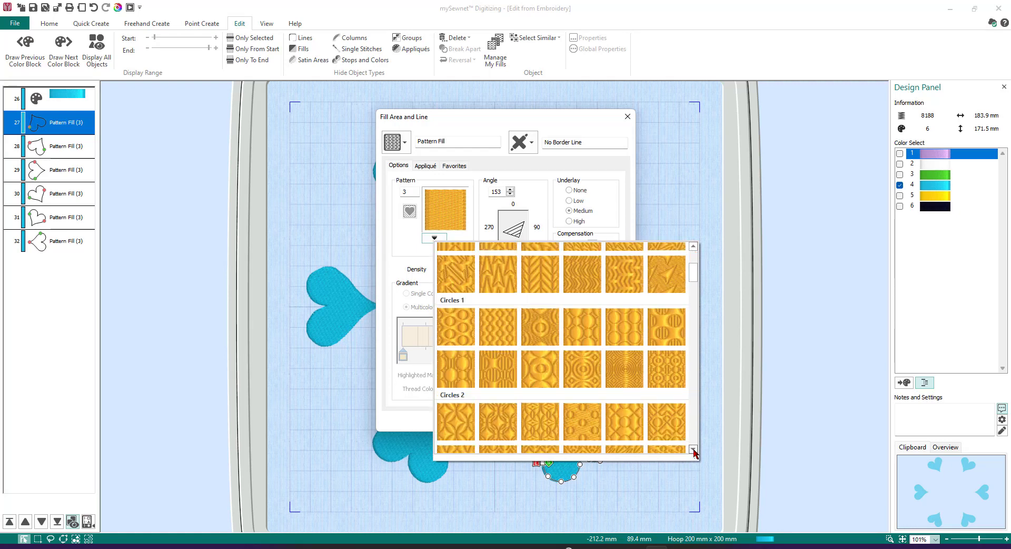
scroll(693, 449, down, 1)
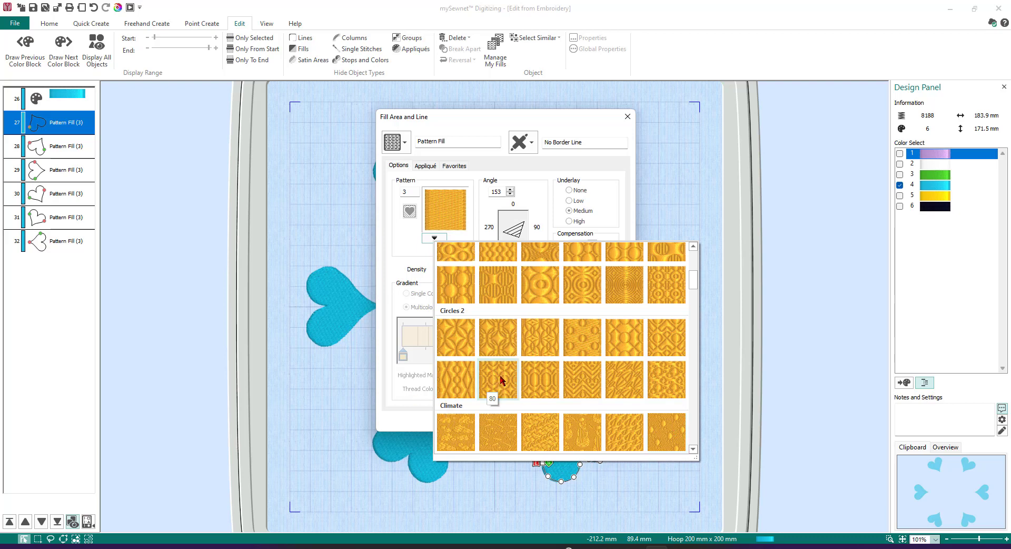
click(500, 378)
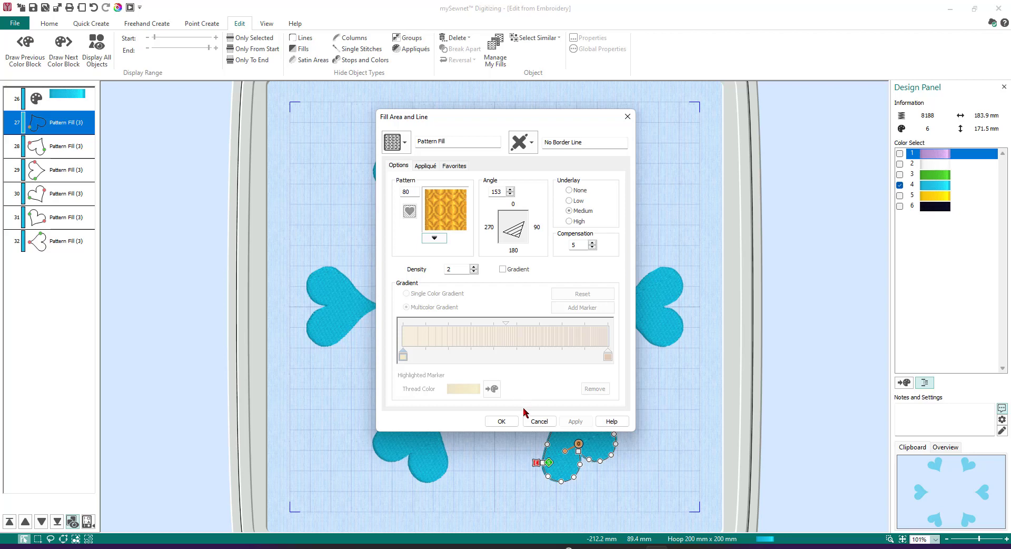
click(501, 421)
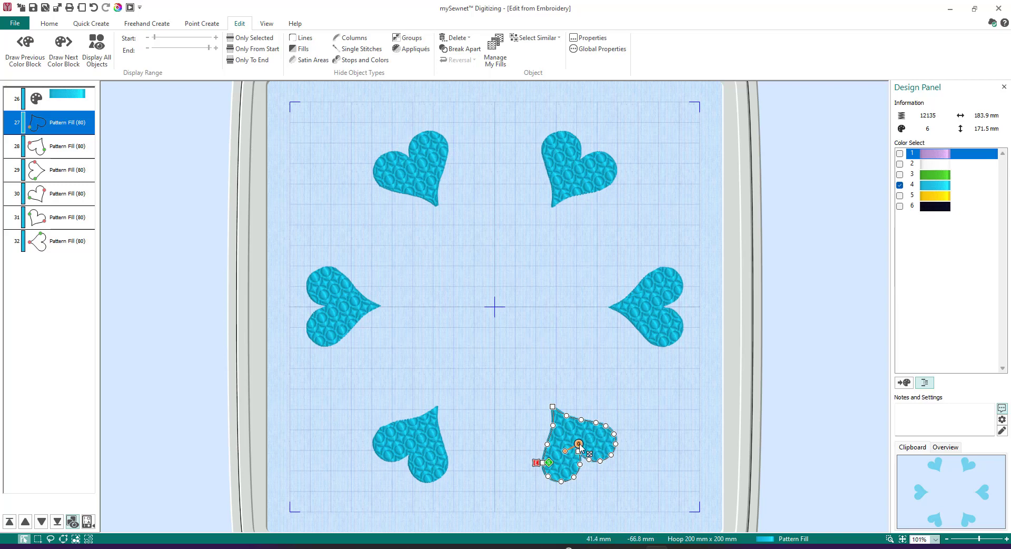
Move the fill pattern origins of the lower-right, lower-left and left blue hearts to their clefts and angle the patterns toward the heart tips
drag(579, 445, 581, 458)
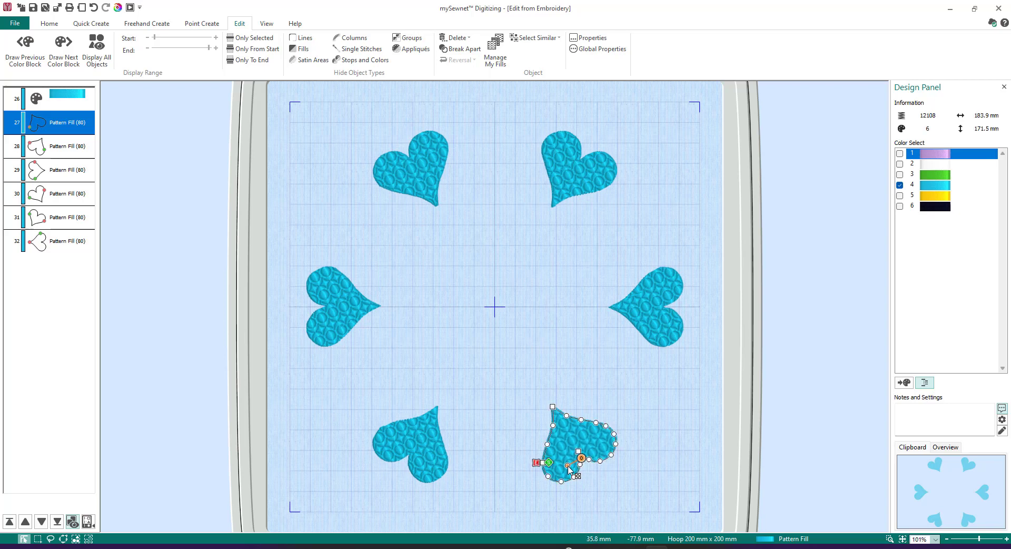
drag(568, 466, 565, 429)
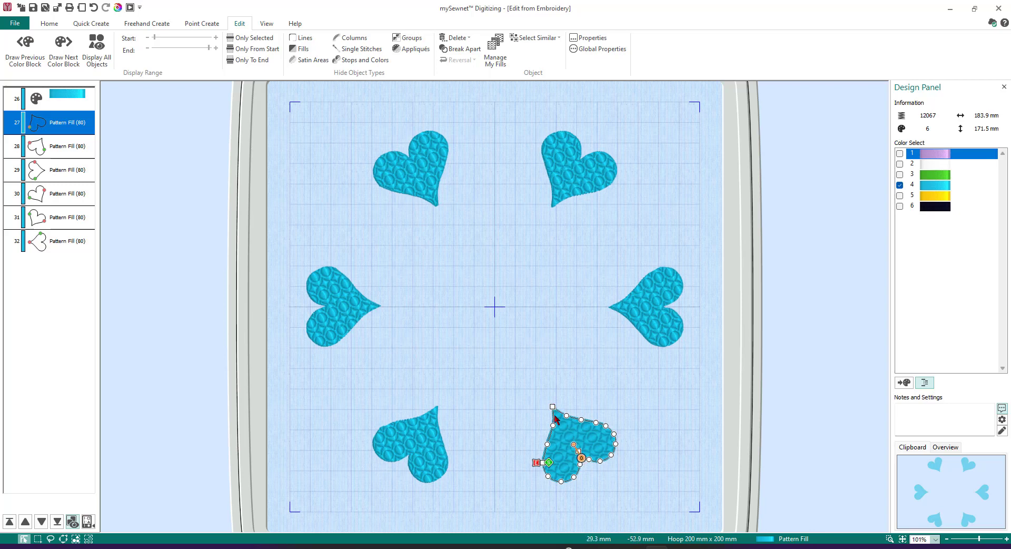
click(418, 450)
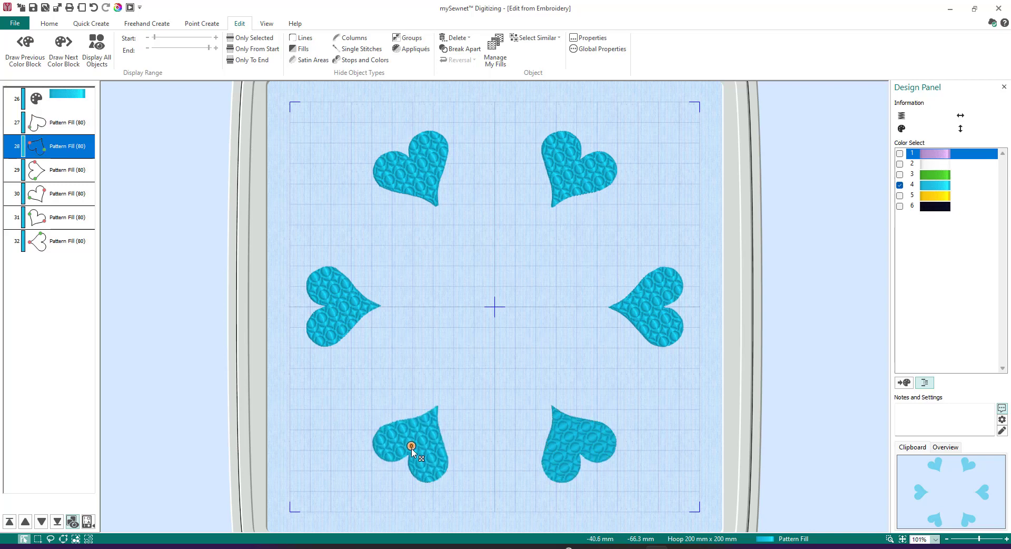
drag(409, 451, 435, 417)
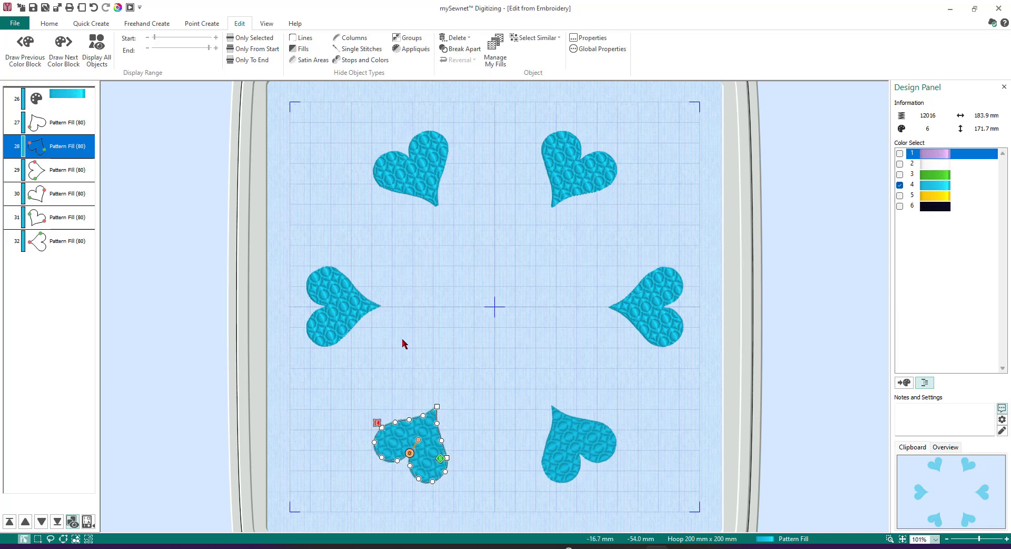
click(332, 311)
click(329, 308)
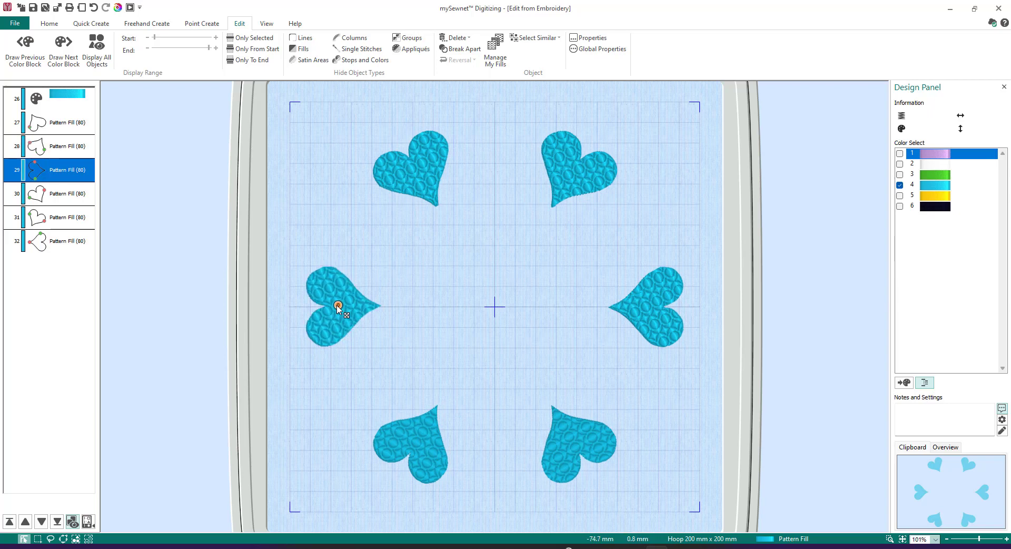
drag(326, 306, 355, 310)
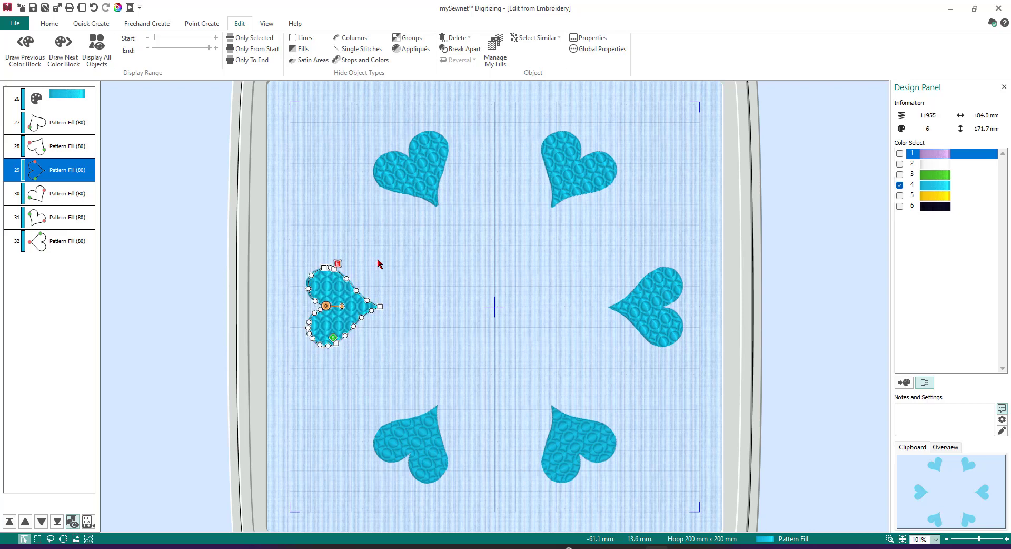
Move the fill pattern origins of the upper-left, upper-right and right blue hearts to their clefts and angle the patterns toward the heart tips
click(416, 164)
drag(411, 169, 433, 202)
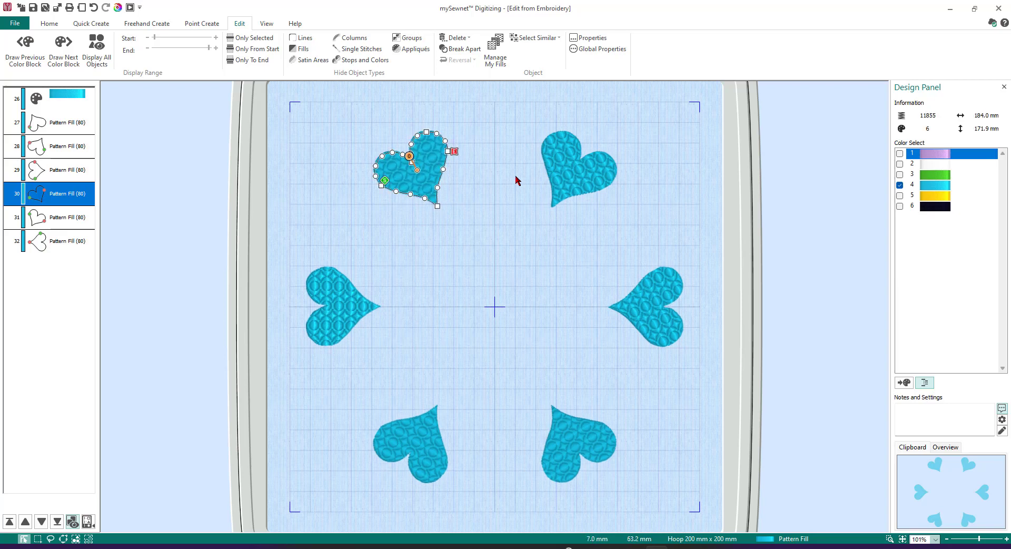
click(568, 174)
drag(579, 173, 574, 168)
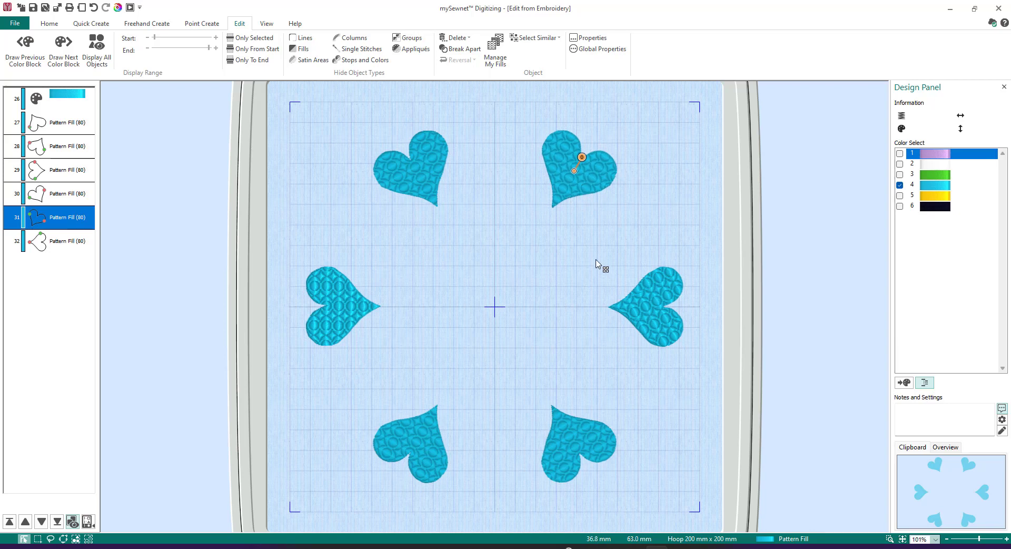
click(657, 318)
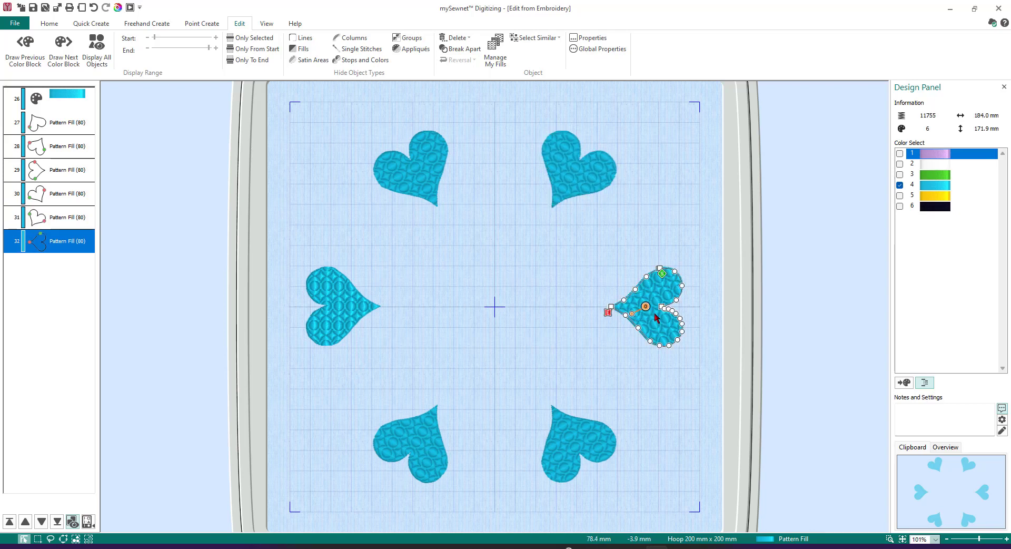
mouse_move(646, 309)
mouse_down()
mouse_move(668, 309)
mouse_move(647, 308)
mouse_up()
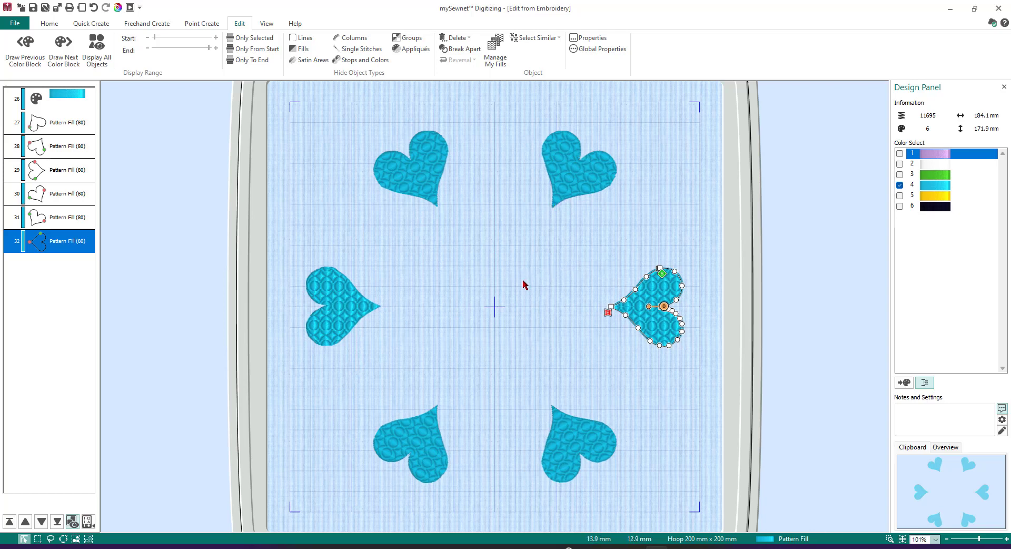
Display the whole mandala to check the restyled fills, and hide every color block except the blue hearts again
click(97, 62)
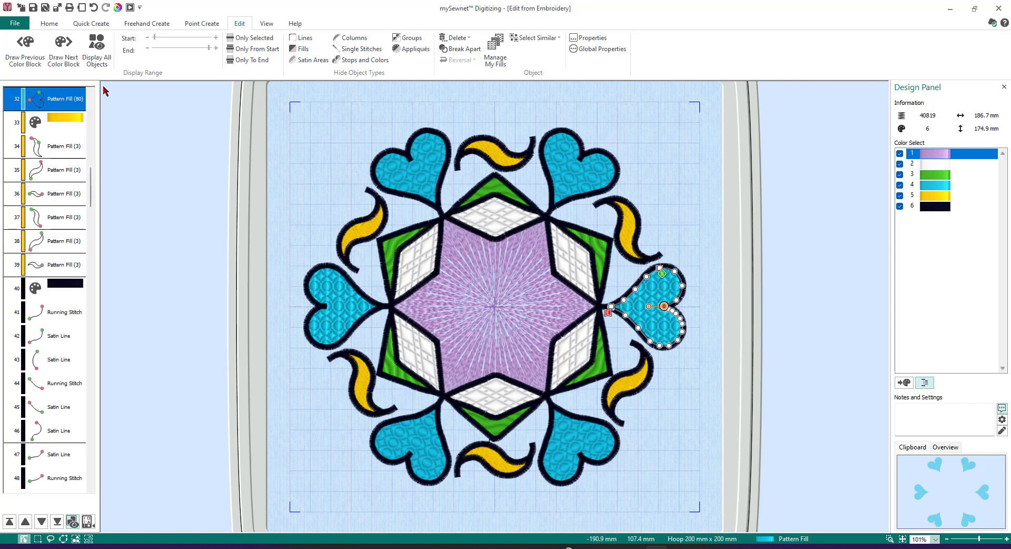
click(48, 24)
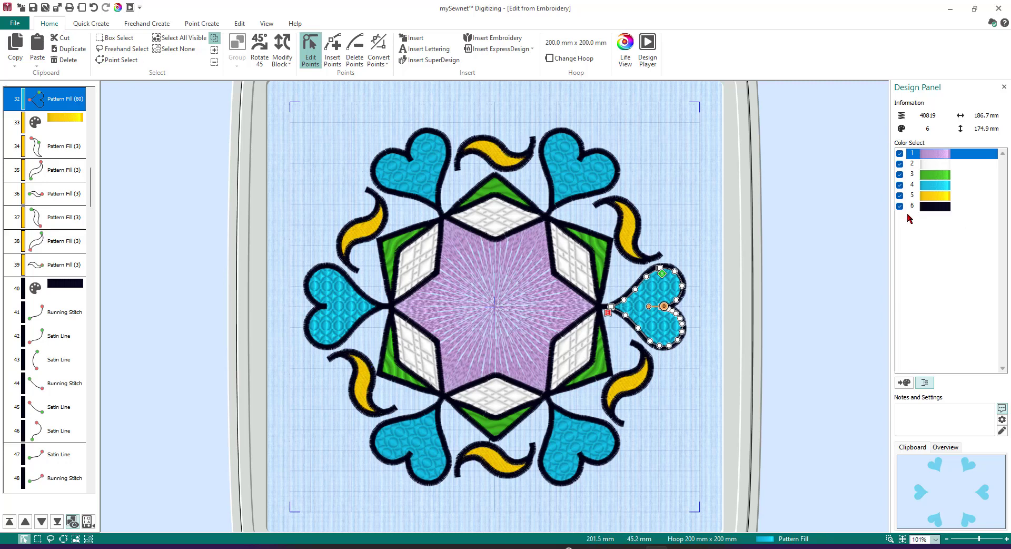
click(900, 206)
click(900, 196)
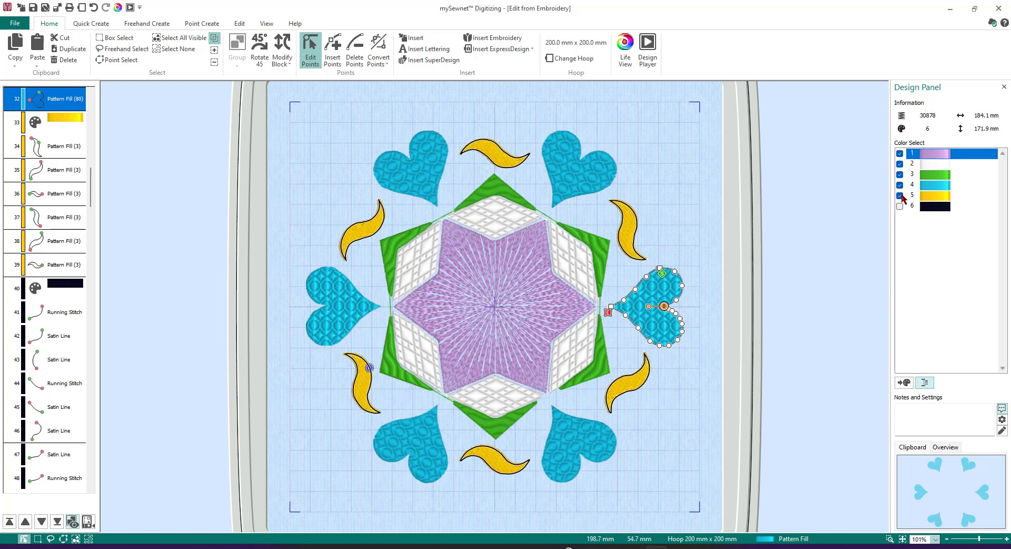
click(900, 174)
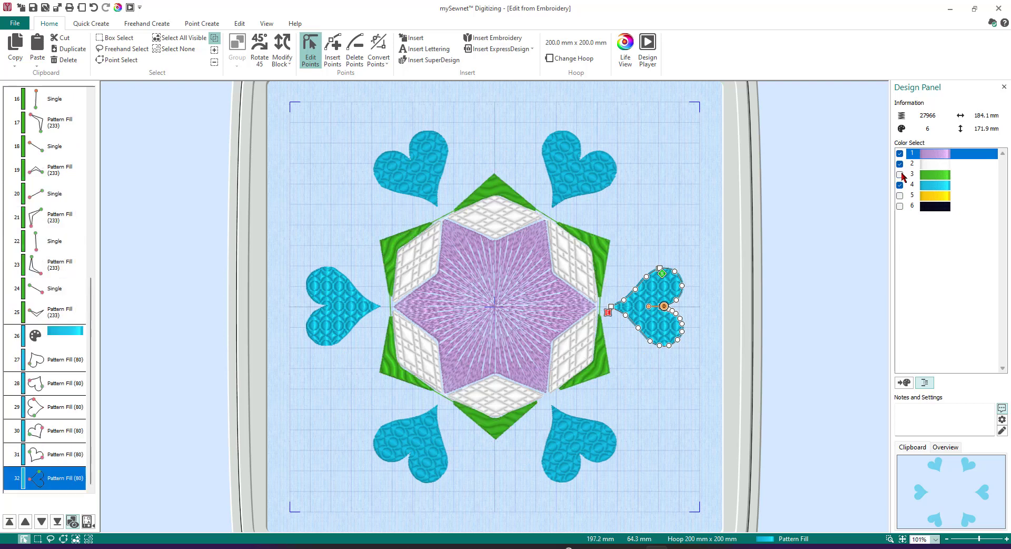
click(900, 163)
click(900, 153)
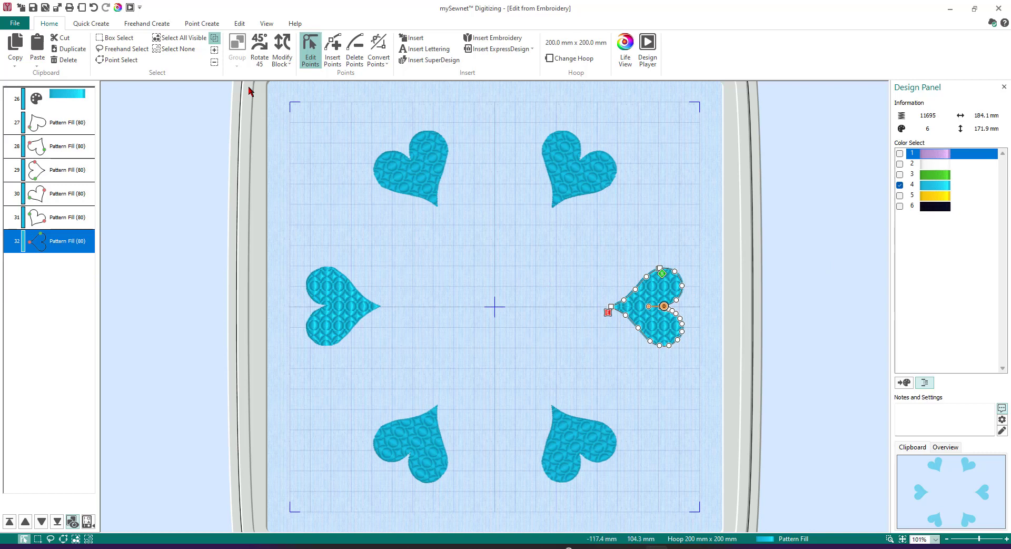
Copy and paste all six blue hearts as a duplicate color block, and hide the black outlines and the original hearts
click(179, 38)
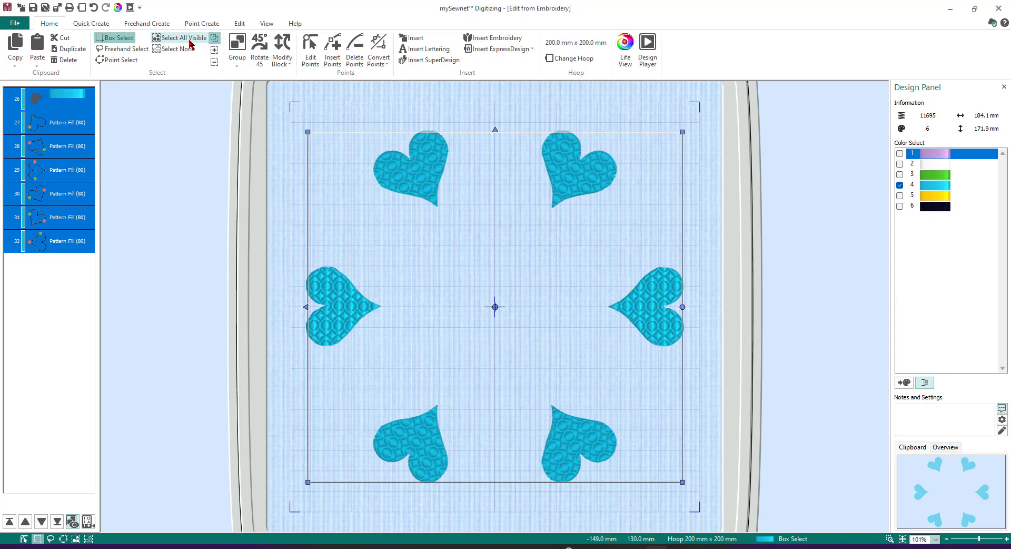
click(16, 48)
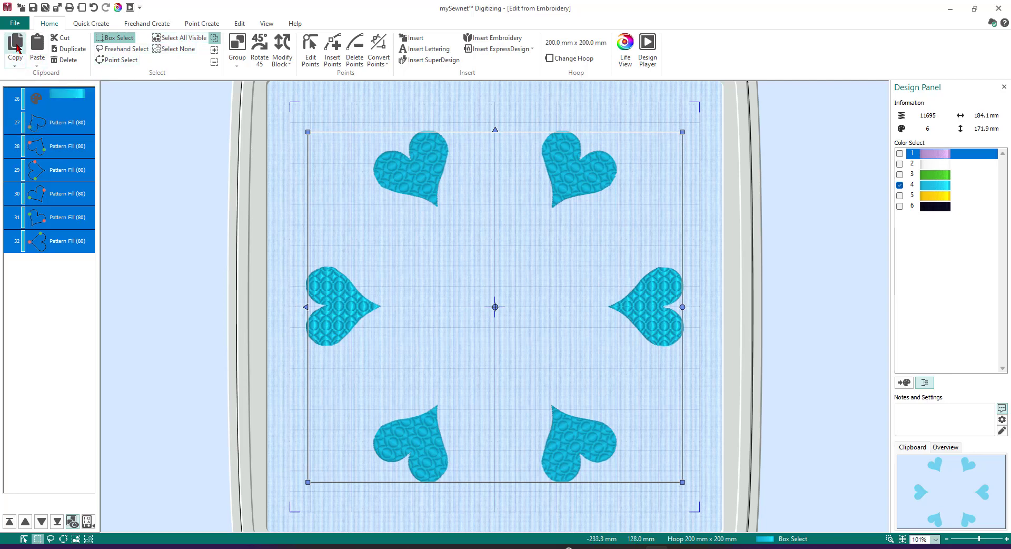
click(38, 48)
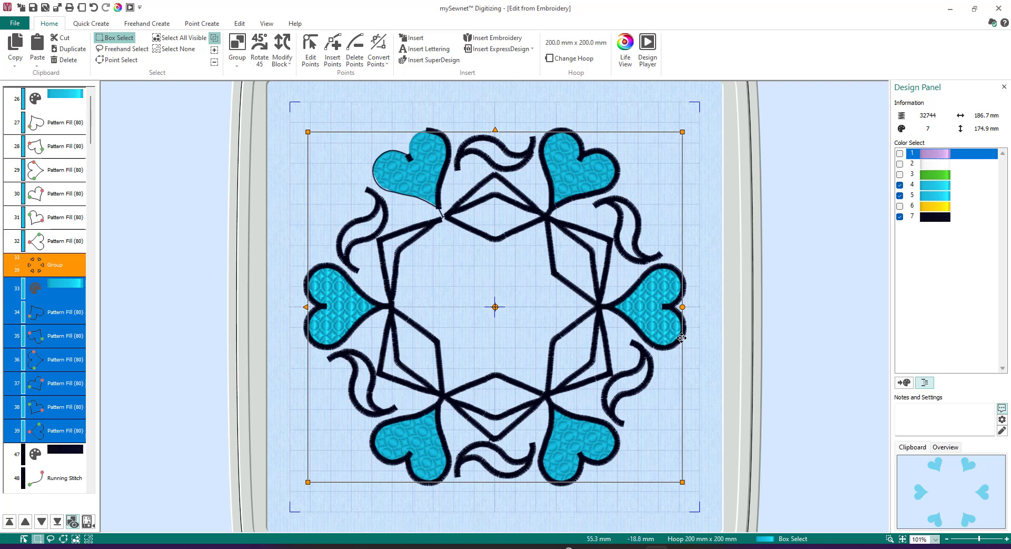
click(899, 216)
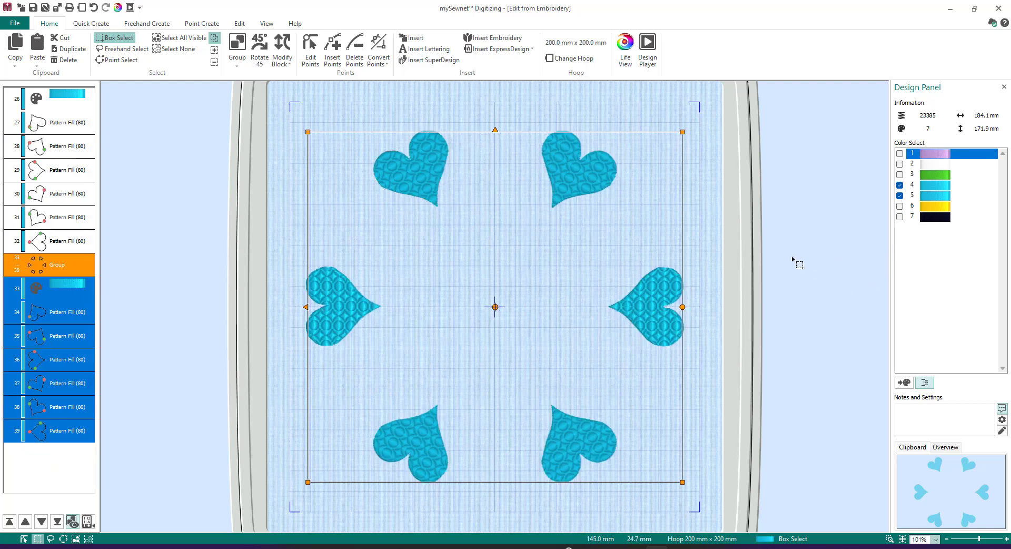
click(900, 185)
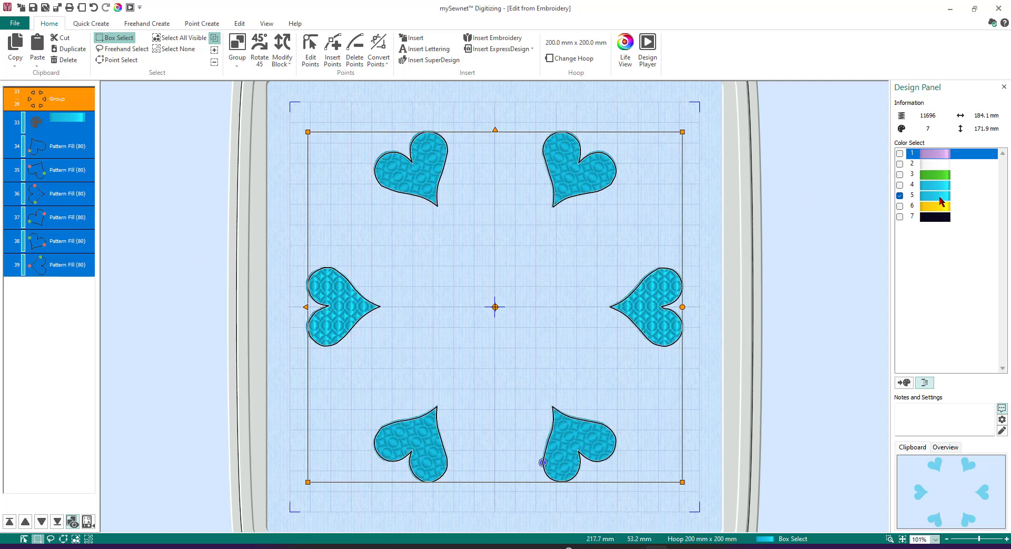
Recolor the duplicate hearts' color block to dark blue
double_click(941, 201)
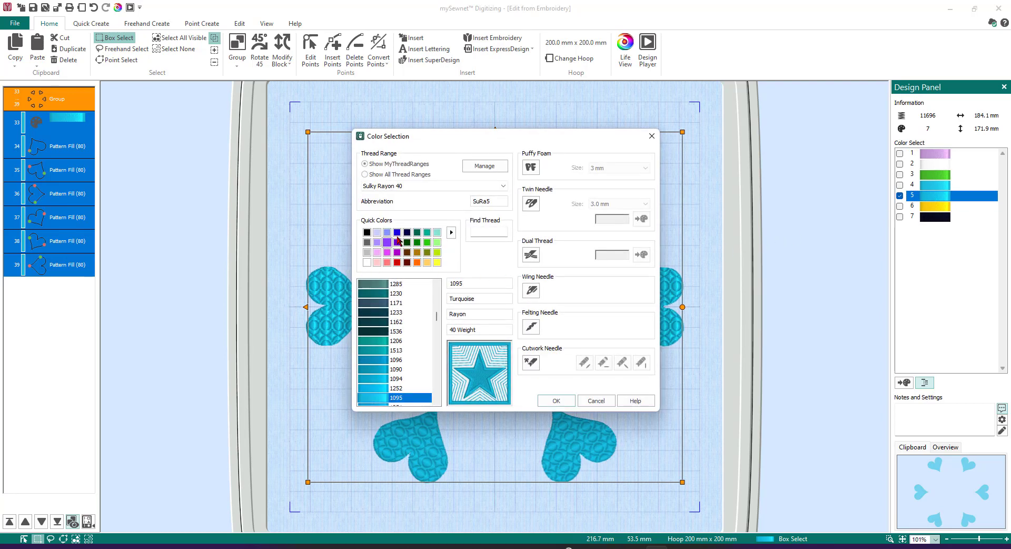
click(398, 234)
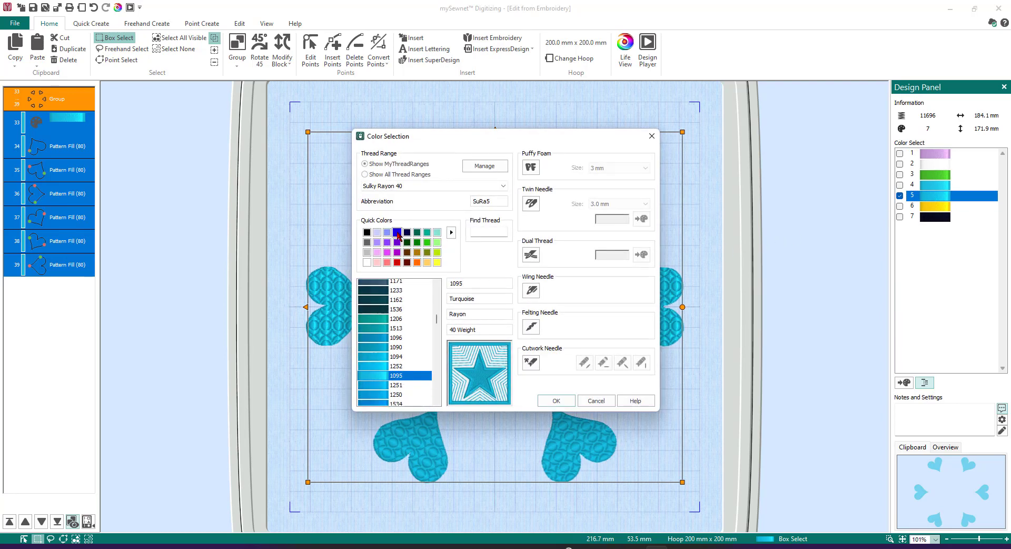
click(556, 401)
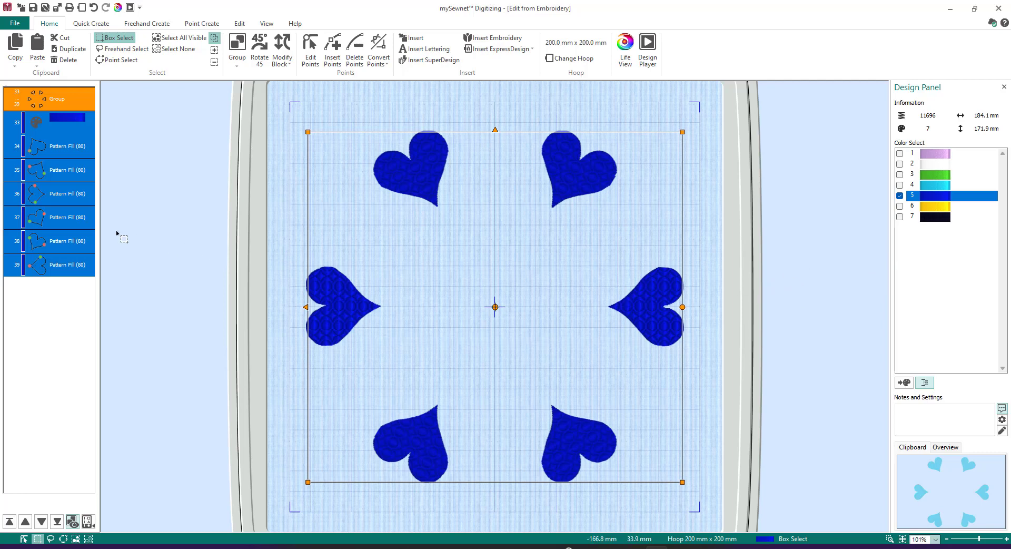
Change the dark blue hearts to a Curved Crosshatch Fill with a 3.5 mm gap and an increased diamond angle
right_click(71, 150)
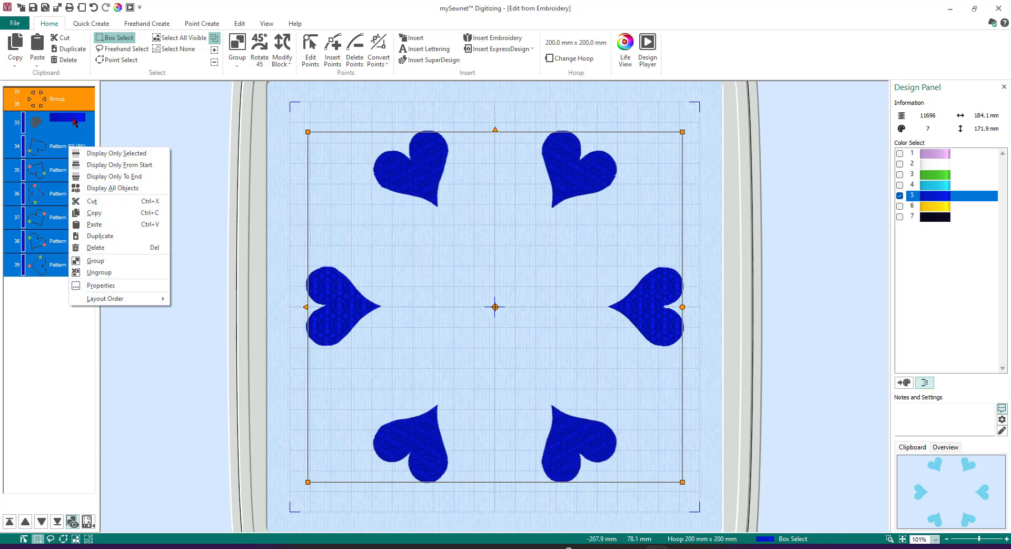
click(105, 289)
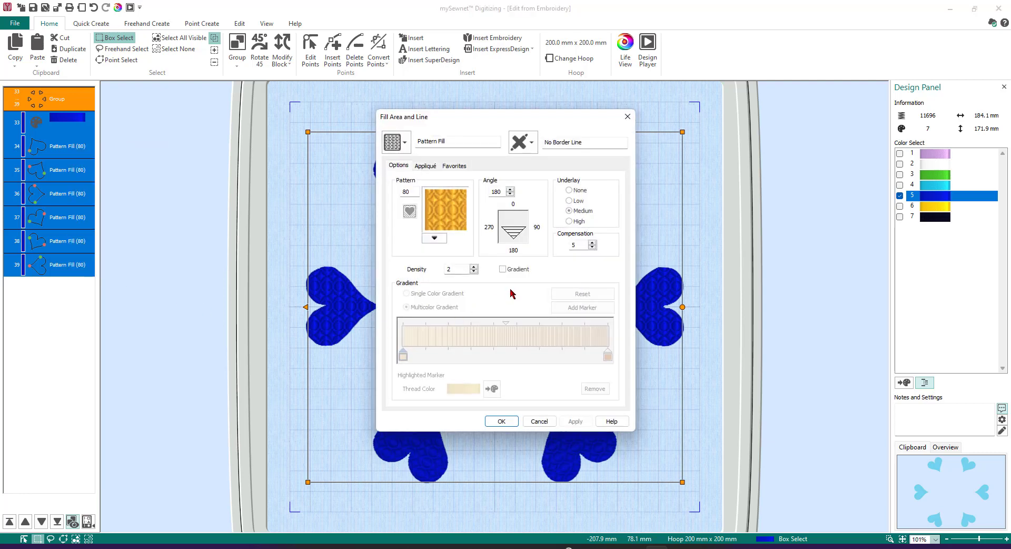
click(405, 145)
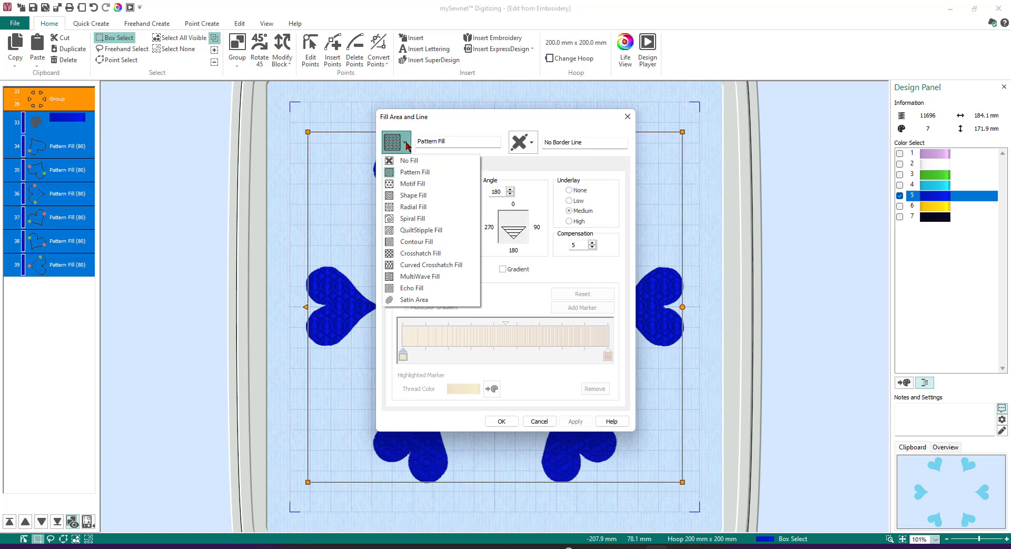
click(429, 265)
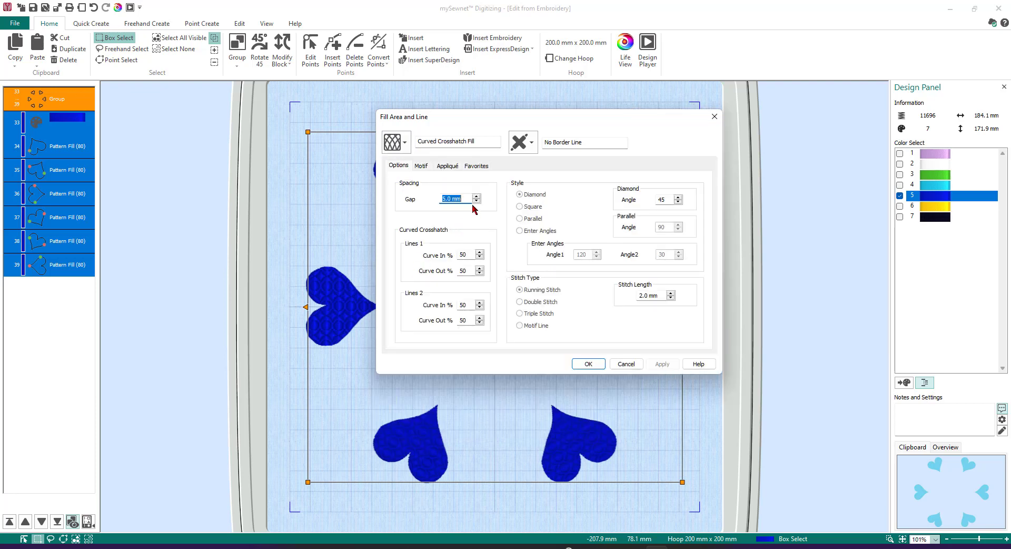
text(3.5)
double_click(681, 197)
double_click(680, 197)
double_click(679, 197)
click(679, 196)
click(678, 202)
click(588, 363)
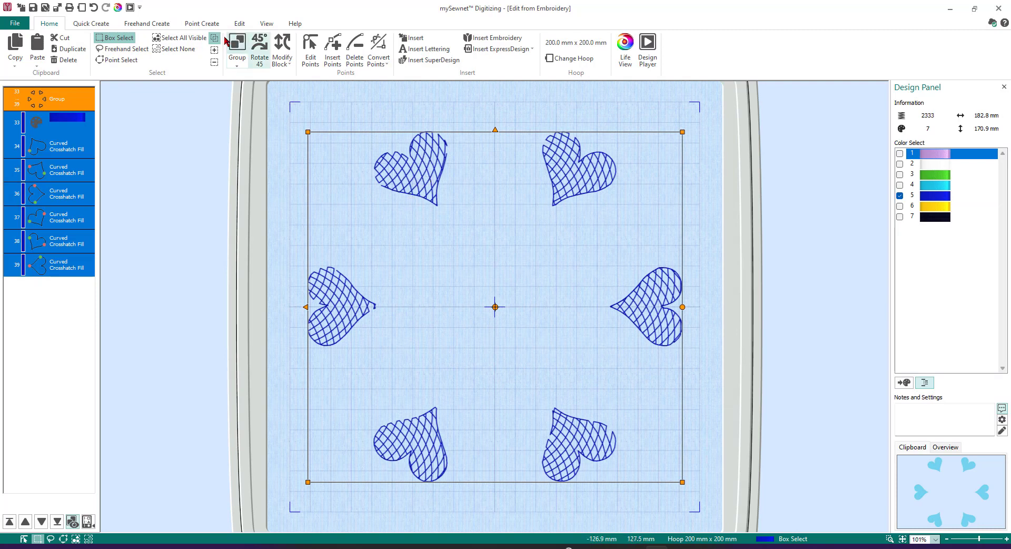
Show only the yellow color block and change all its swirls to a MultiWave Fill with density 6
click(239, 24)
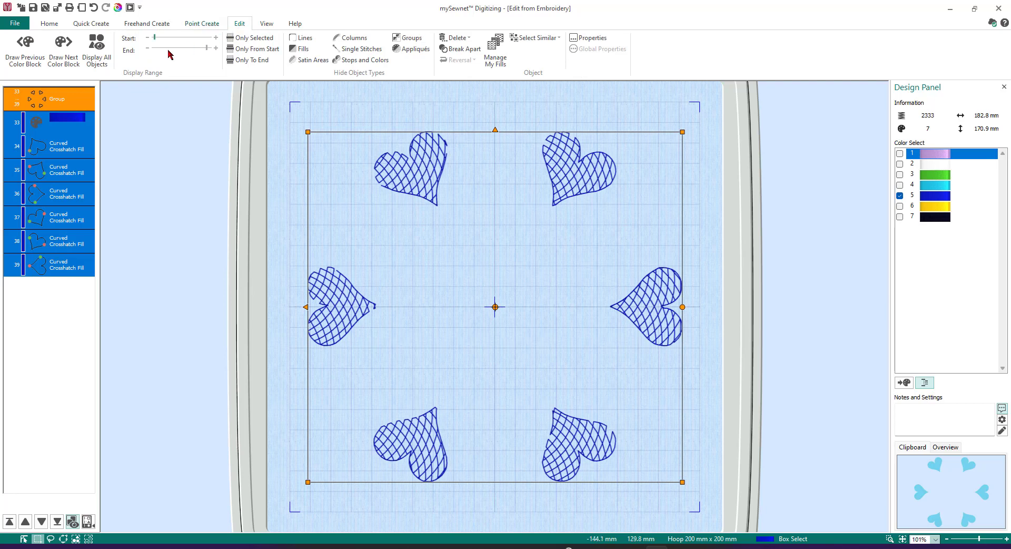
click(67, 58)
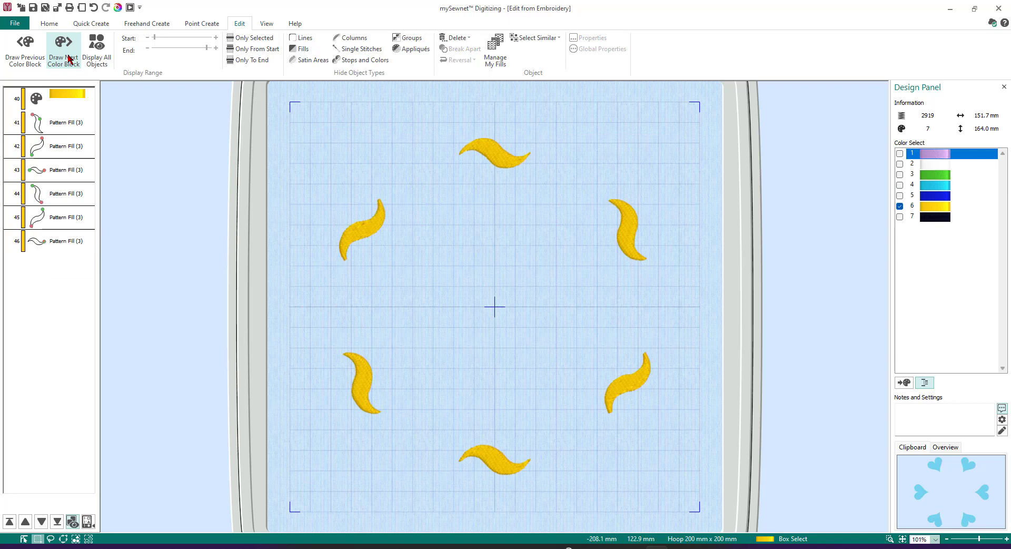
right_click(66, 127)
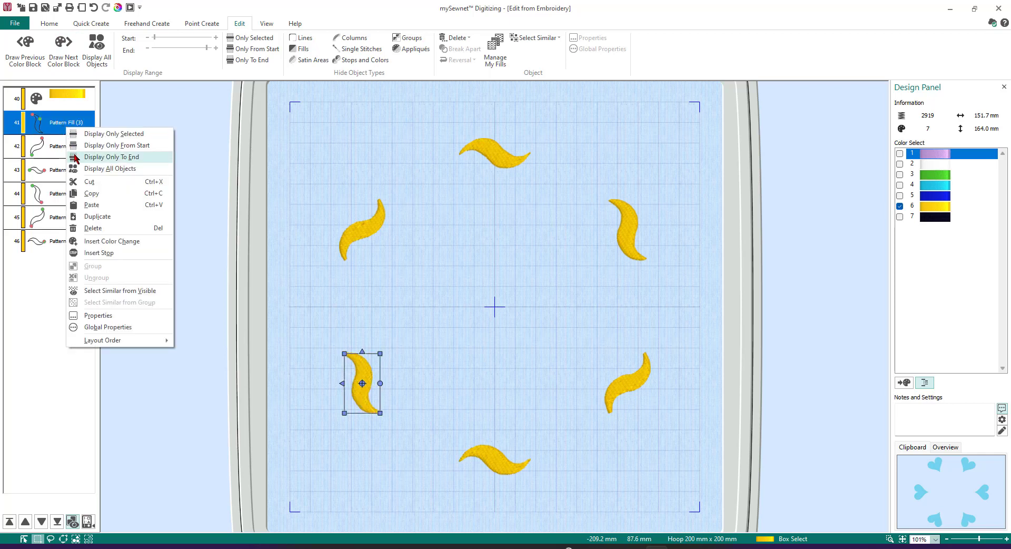
click(127, 327)
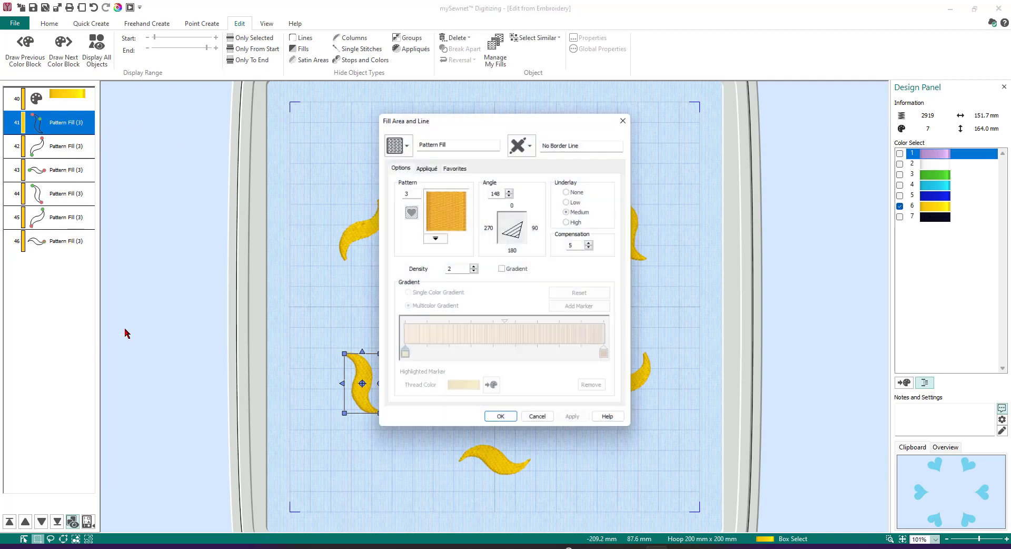
click(405, 144)
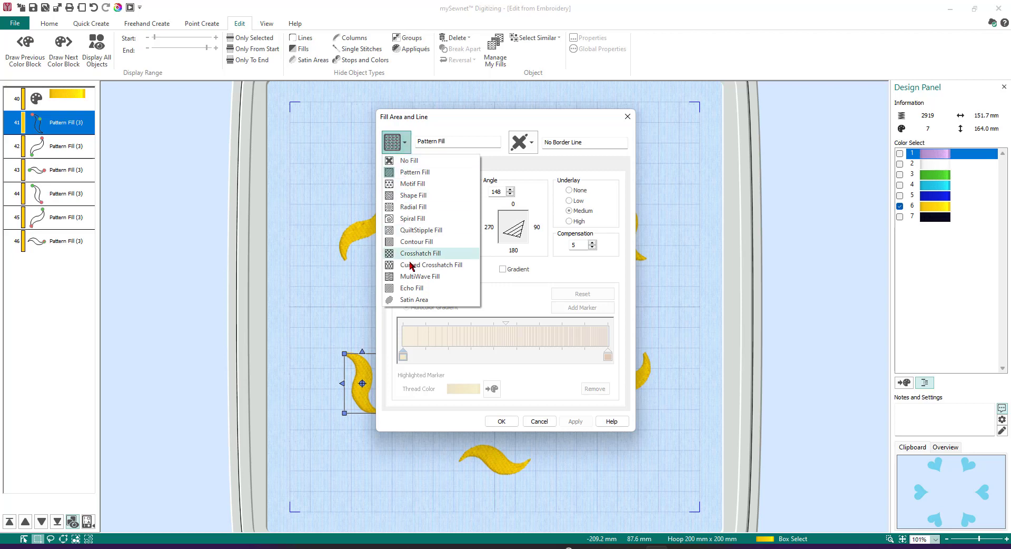
click(414, 277)
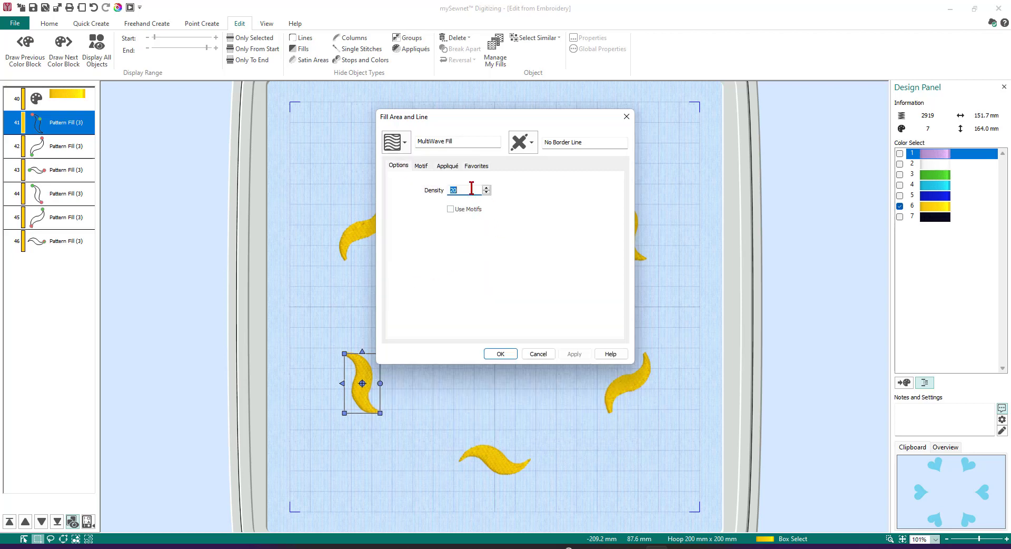
text(6)
click(502, 356)
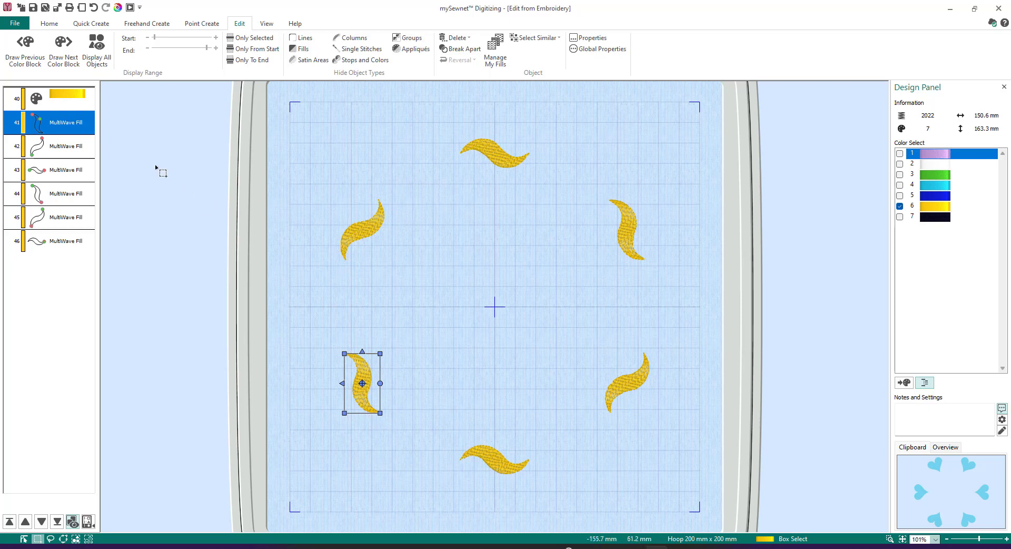
Show only the black outline color block and set the width of all its satin lines to 2.0 mm
click(65, 59)
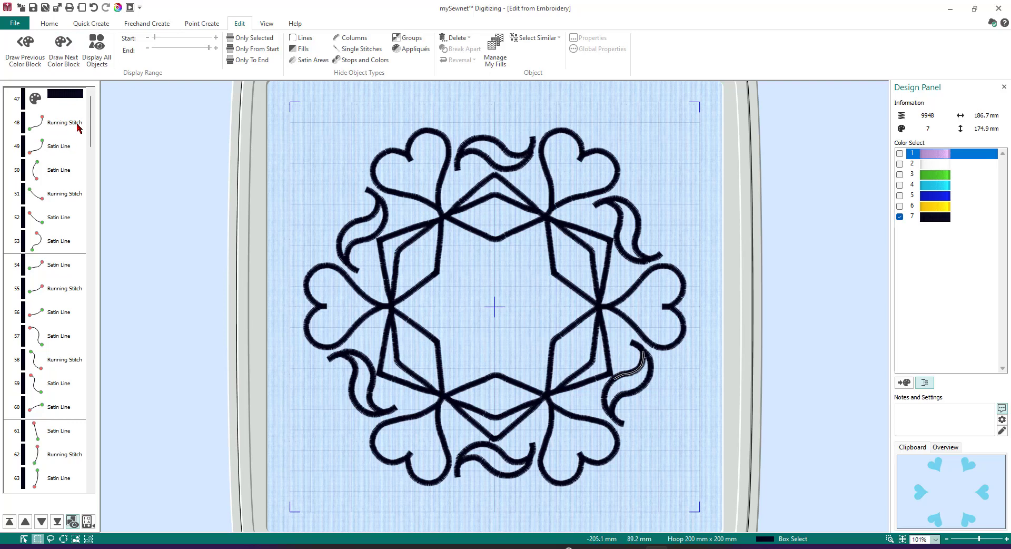
right_click(56, 151)
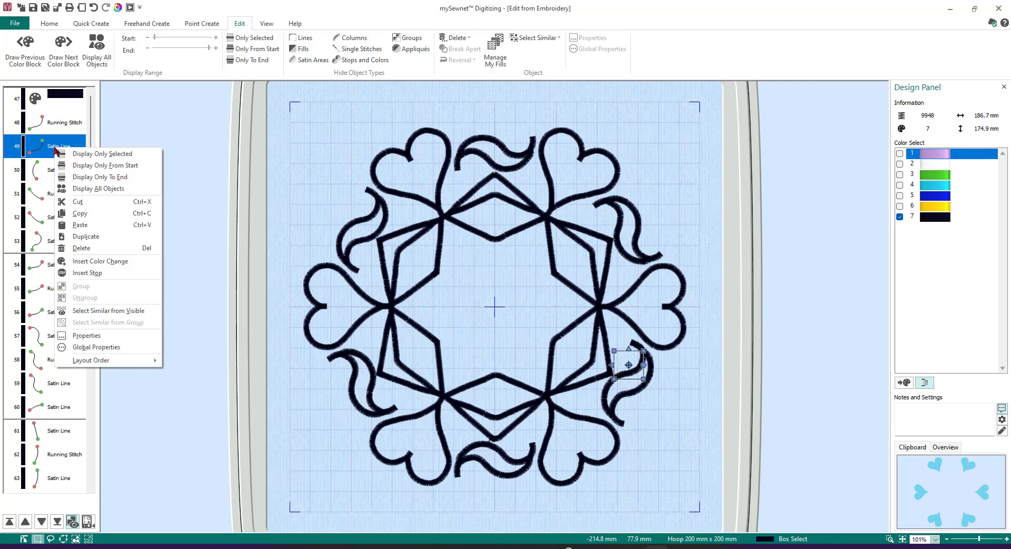
click(96, 347)
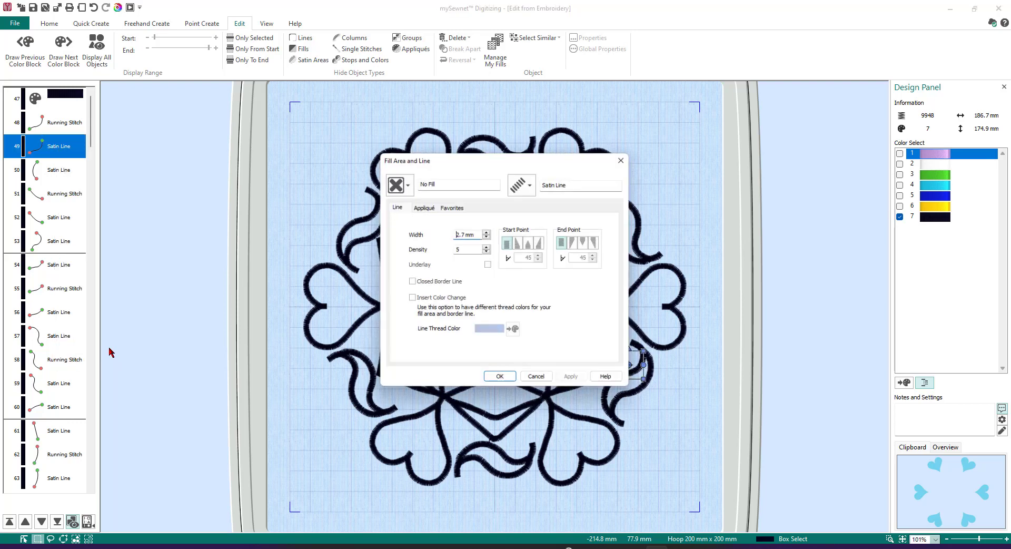
click(487, 237)
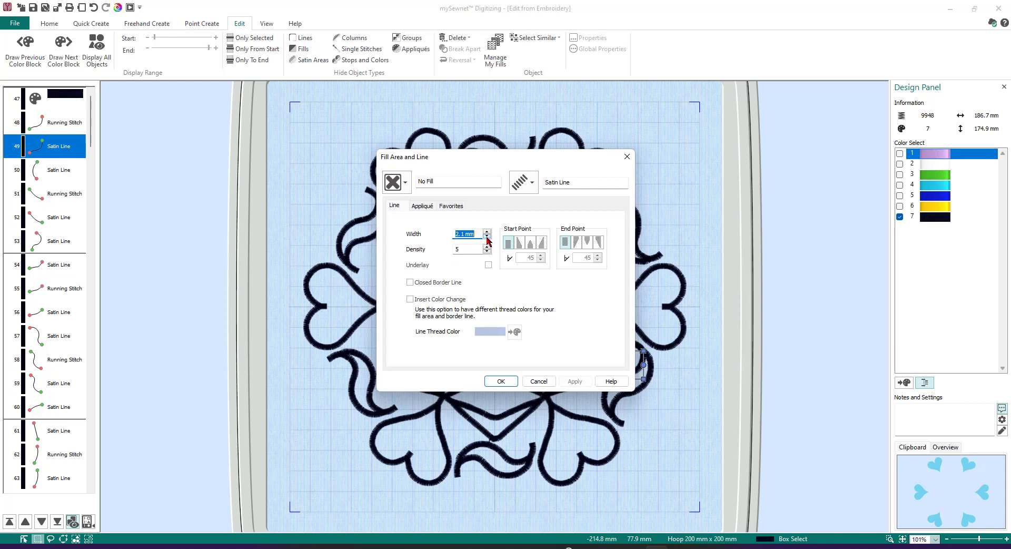
click(487, 237)
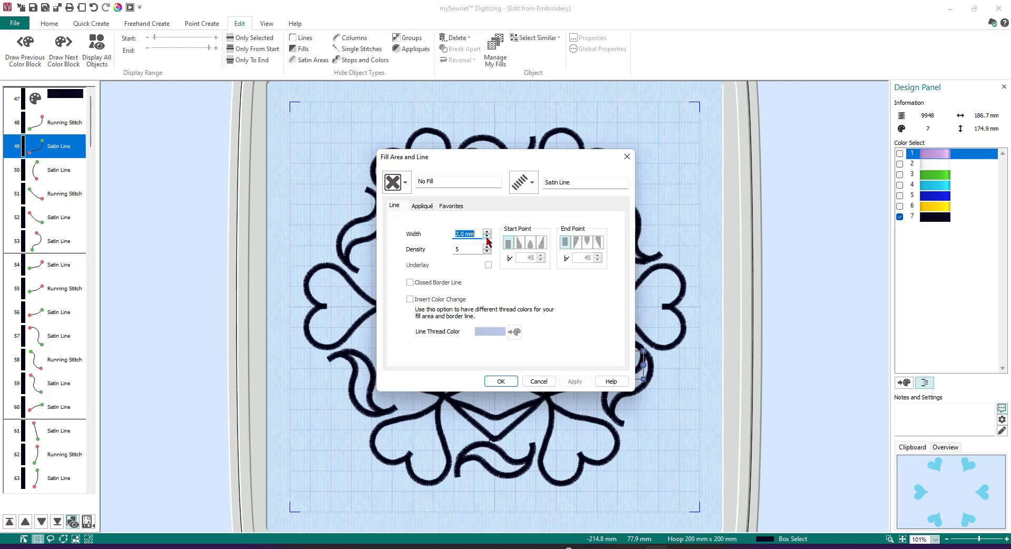
click(502, 381)
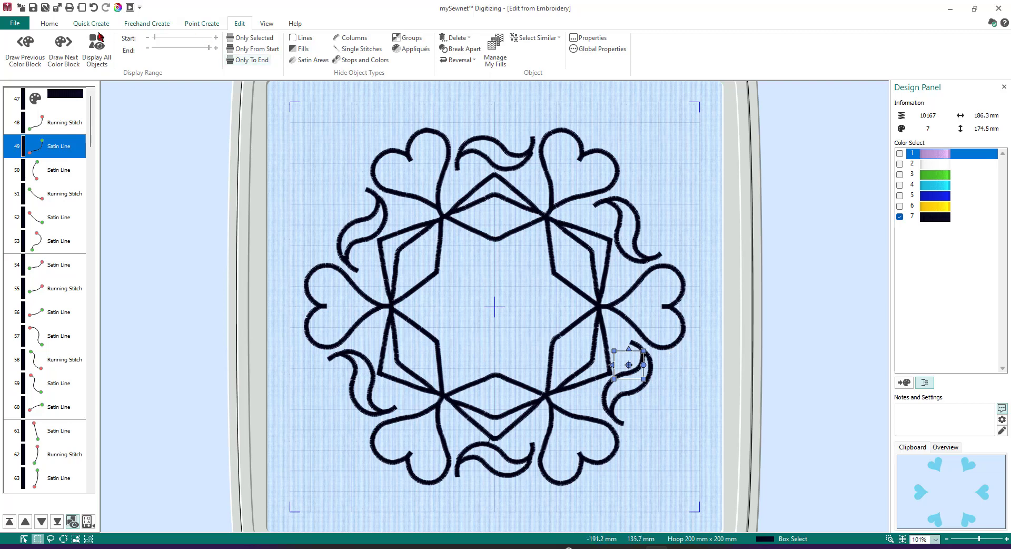
Display all color blocks of the mandala together and clear the satin line selection
click(97, 55)
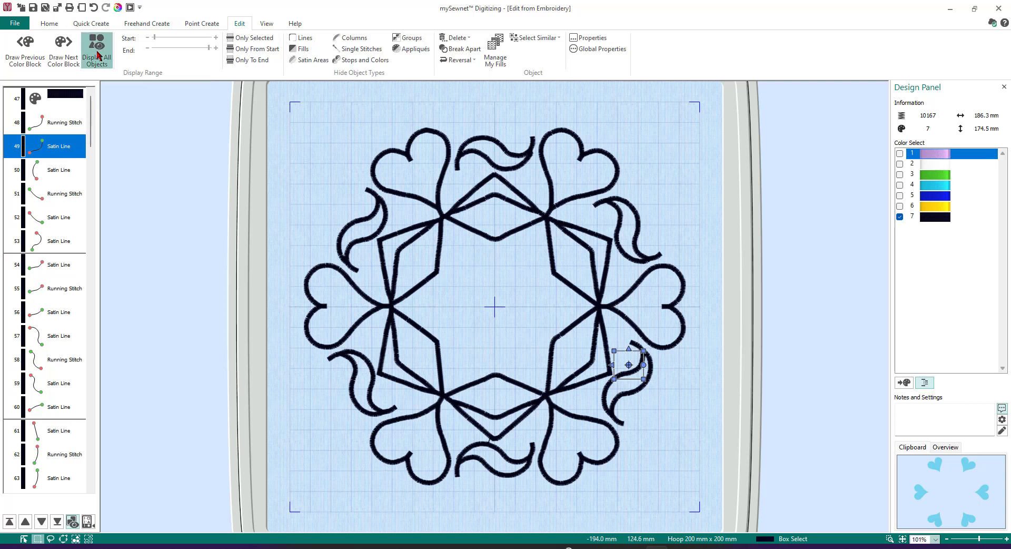
click(190, 293)
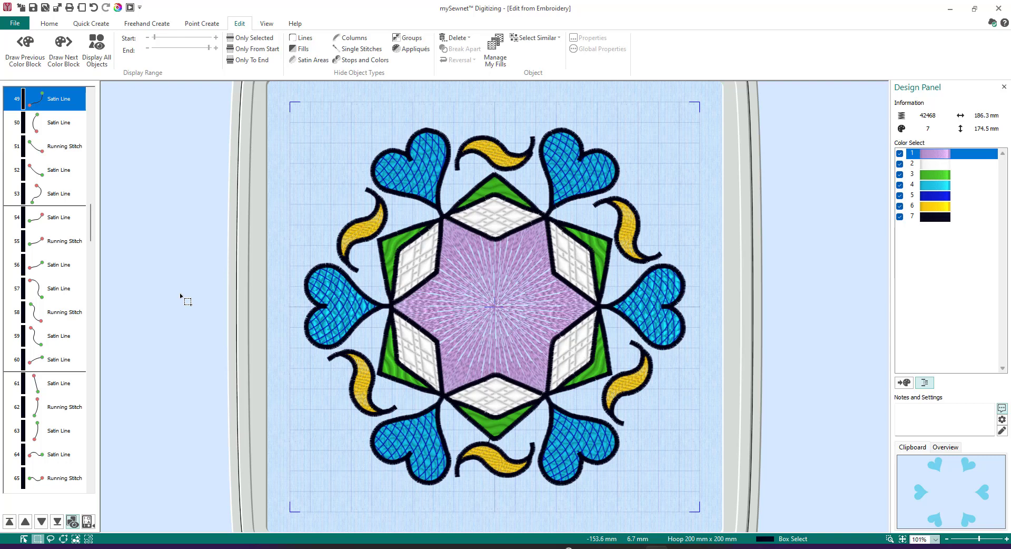
click(180, 295)
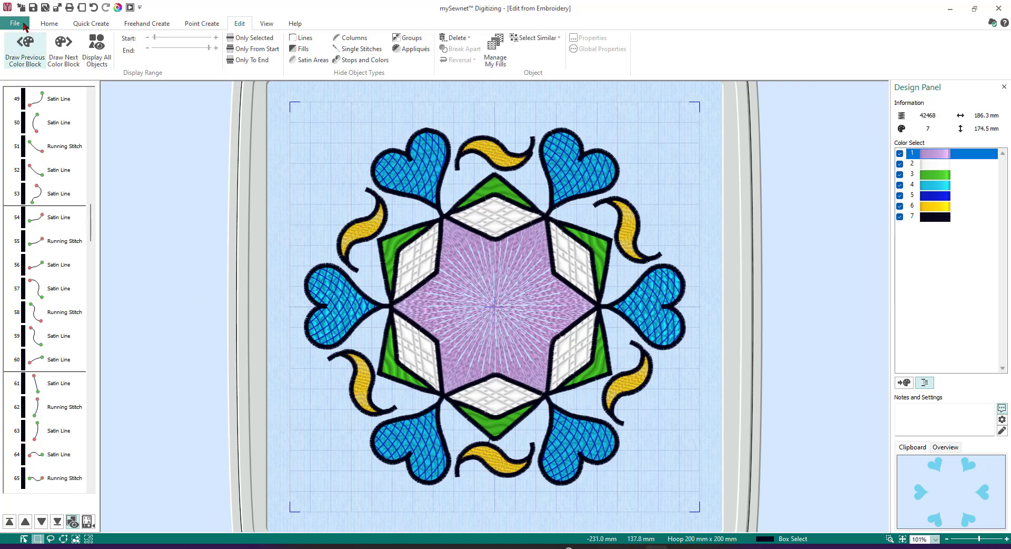
Save the design as an EDO file named Mandala in the mySewnet My Designs folder
click(33, 9)
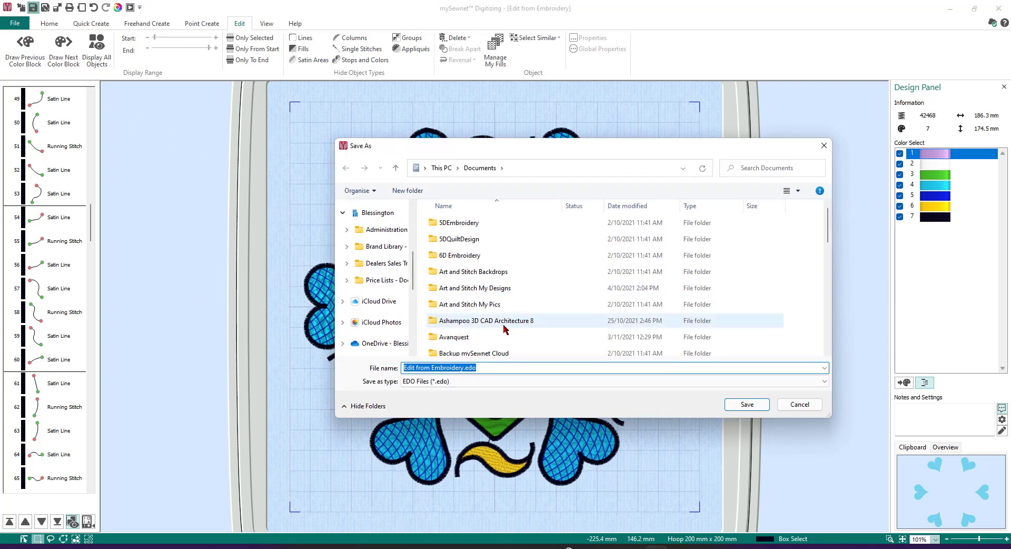
scroll(508, 334, down, 10)
scroll(472, 290, down, 1)
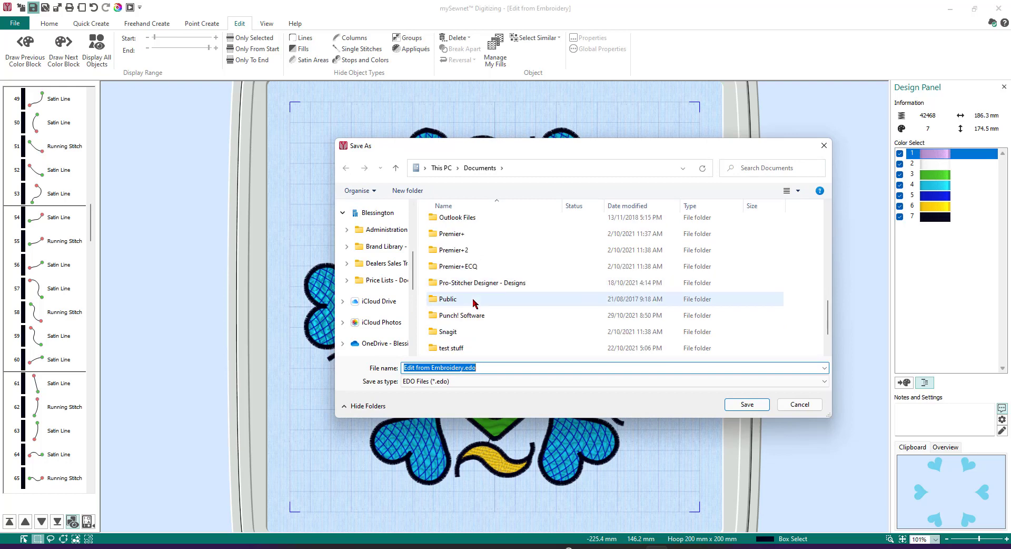
scroll(471, 287, up, 2)
double_click(454, 285)
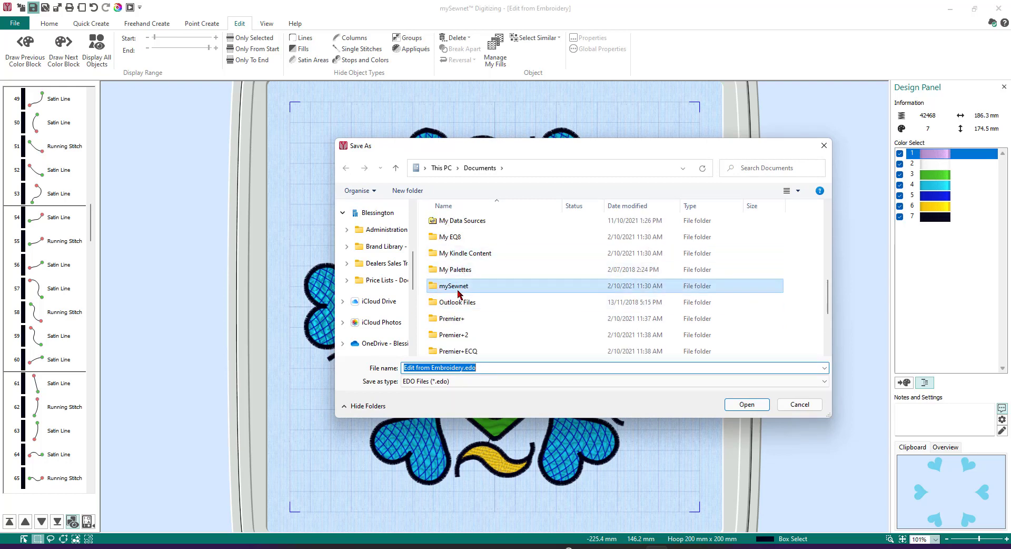
double_click(459, 223)
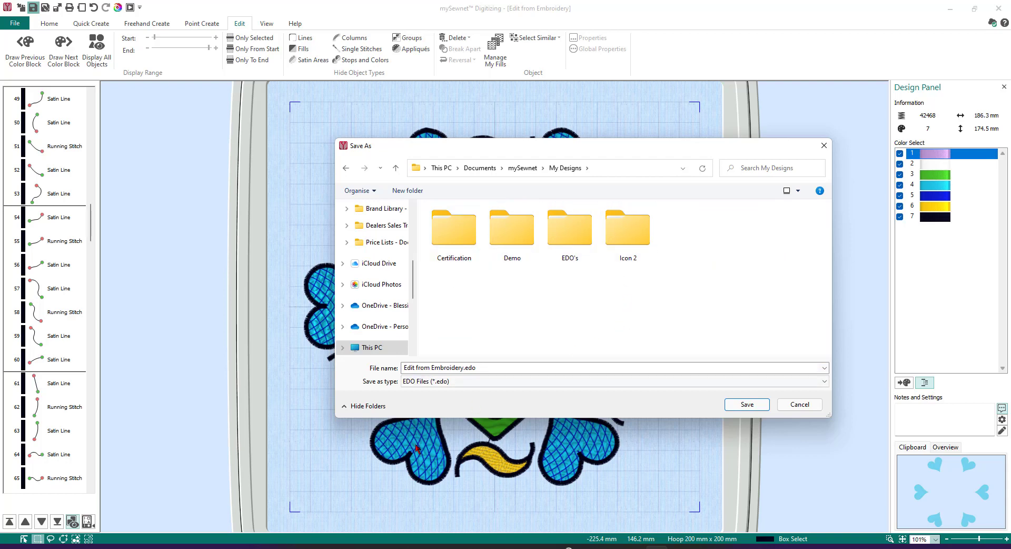
double_click(493, 366)
text(Mandala)
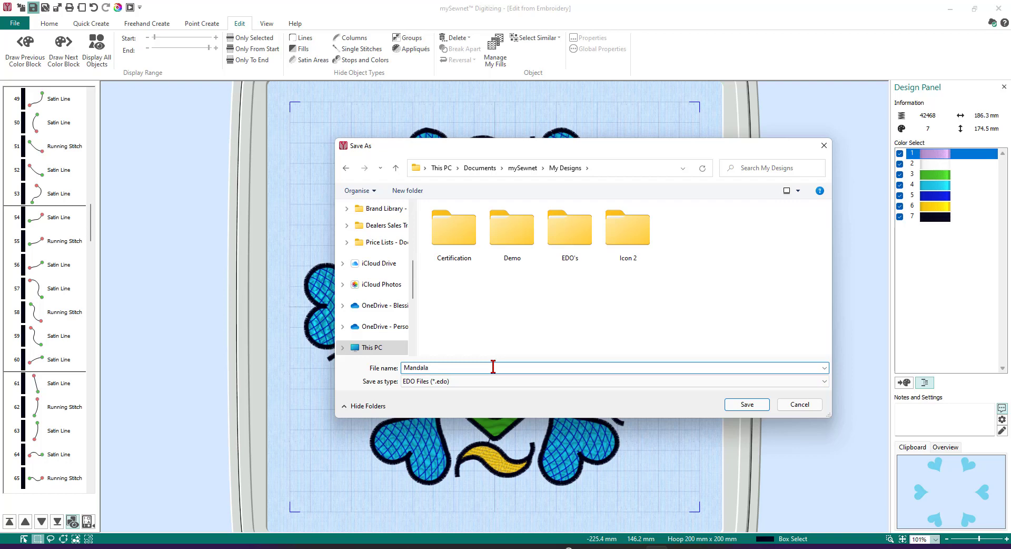
click(745, 404)
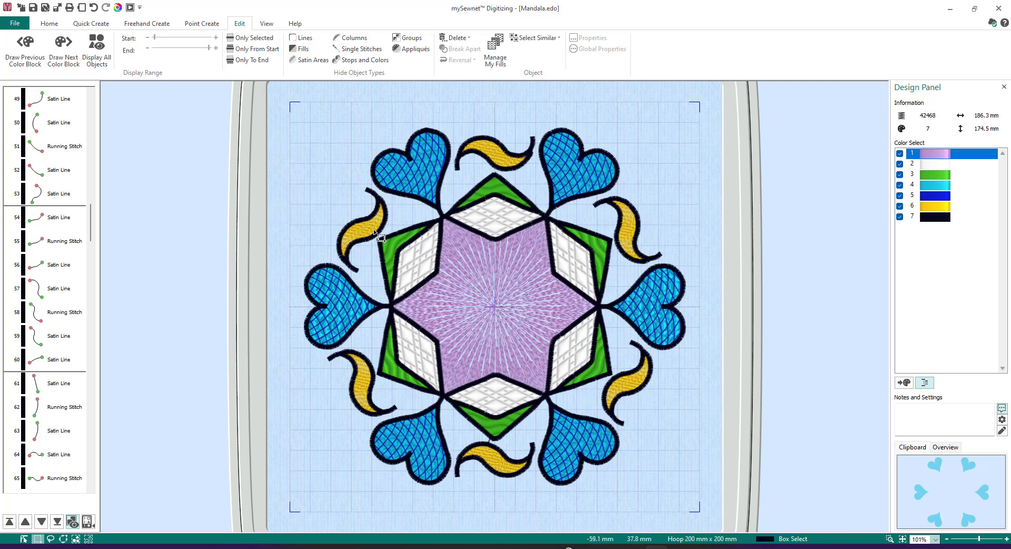
Delete the black running stitch and satin line objects outlining the mandala's lower-right yellow swirl
click(371, 190)
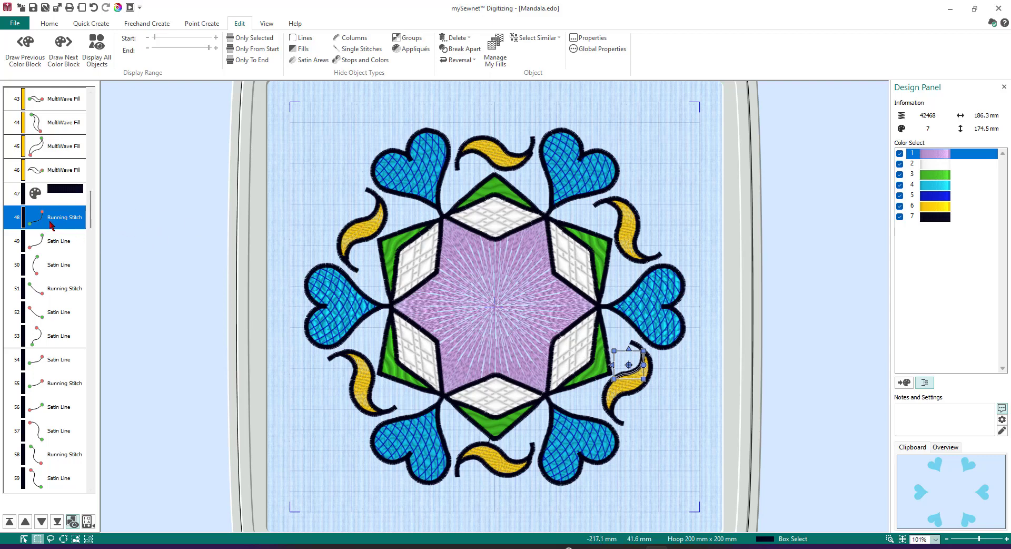
double_click(638, 362)
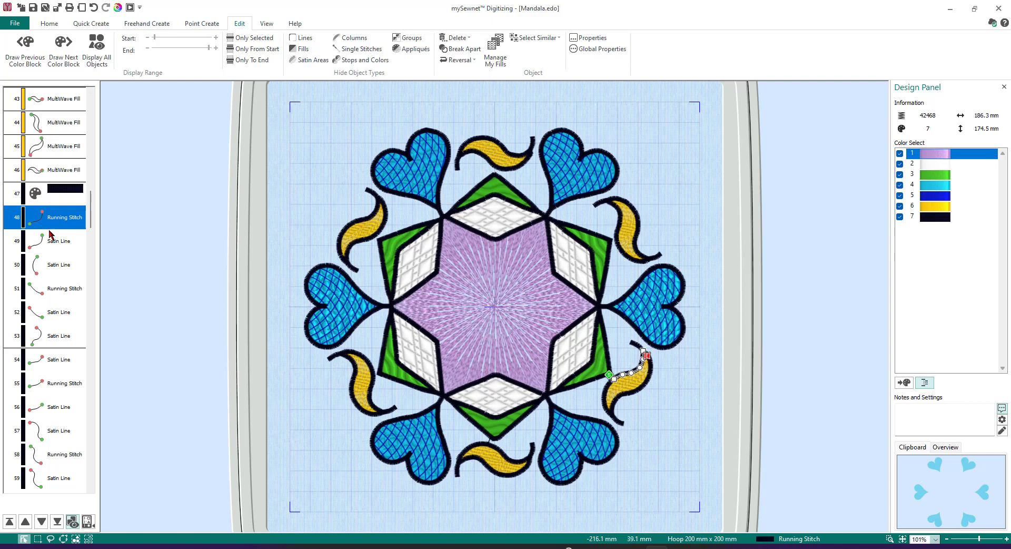
ctrl+click(65, 243)
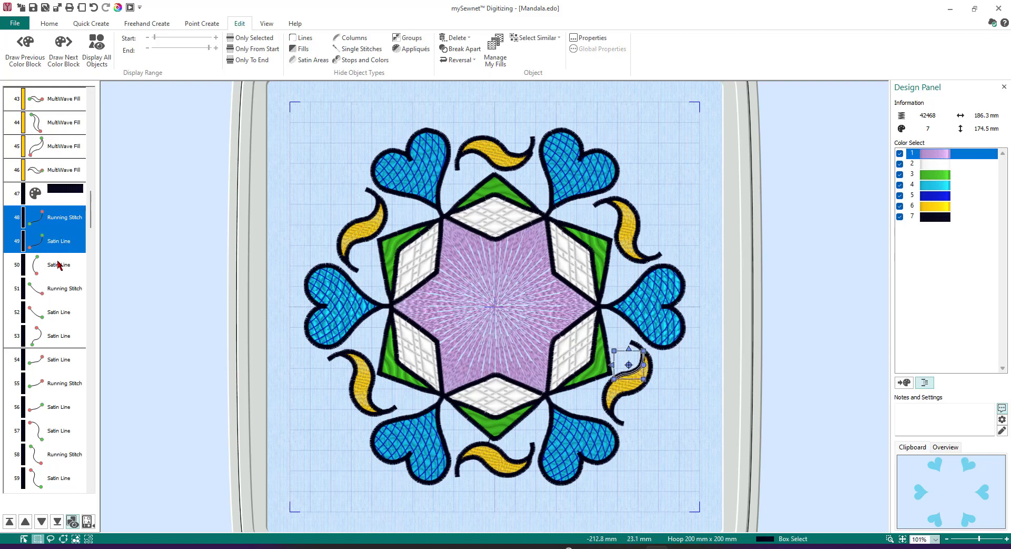
ctrl+click(60, 266)
shift+click(60, 289)
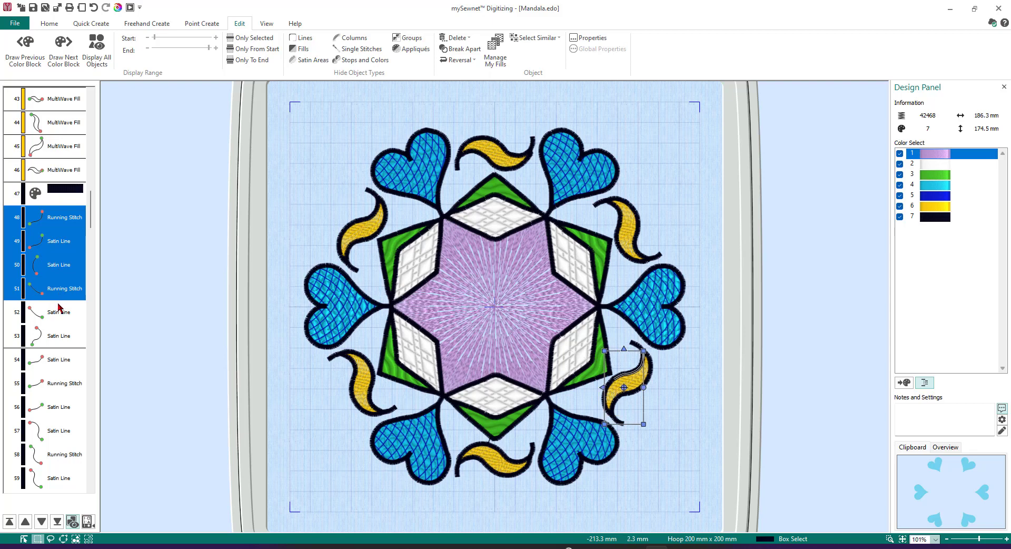
shift+click(62, 314)
shift+click(64, 342)
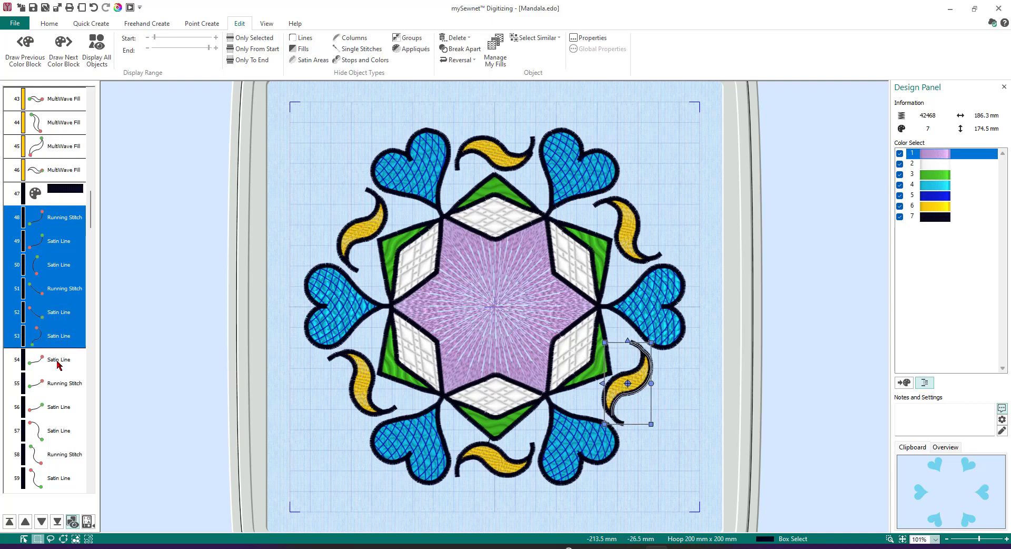
shift+click(58, 362)
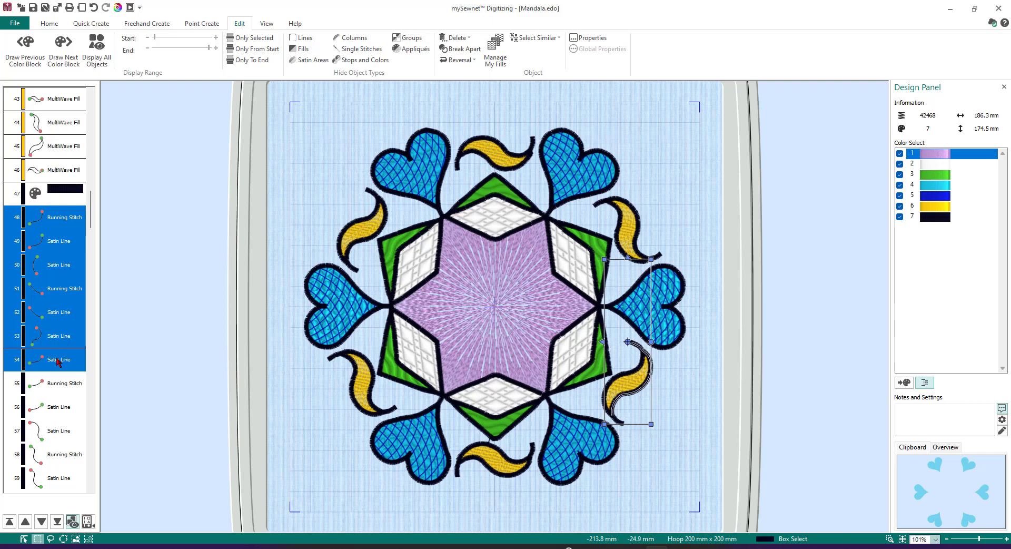
ctrl+click(58, 354)
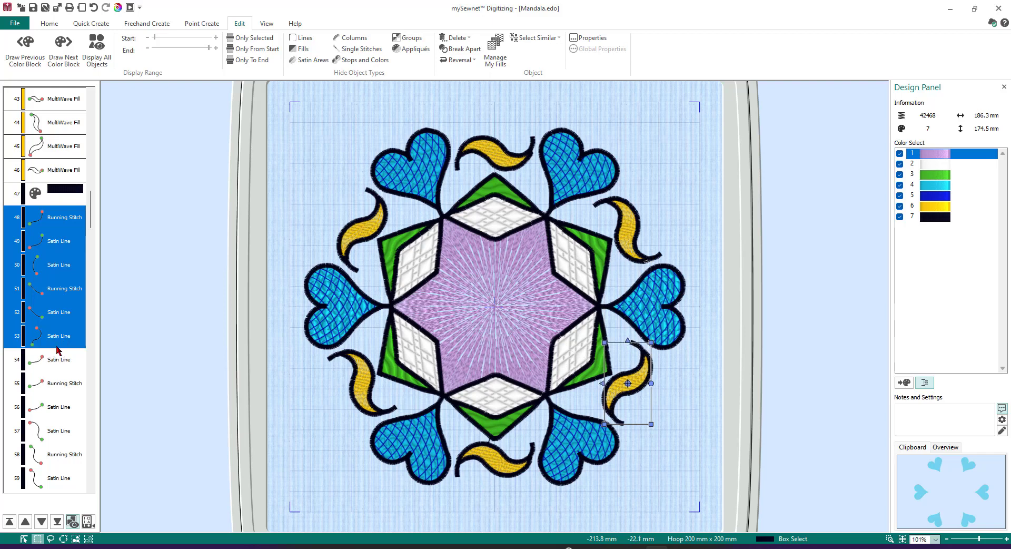
right_click(45, 297)
click(77, 395)
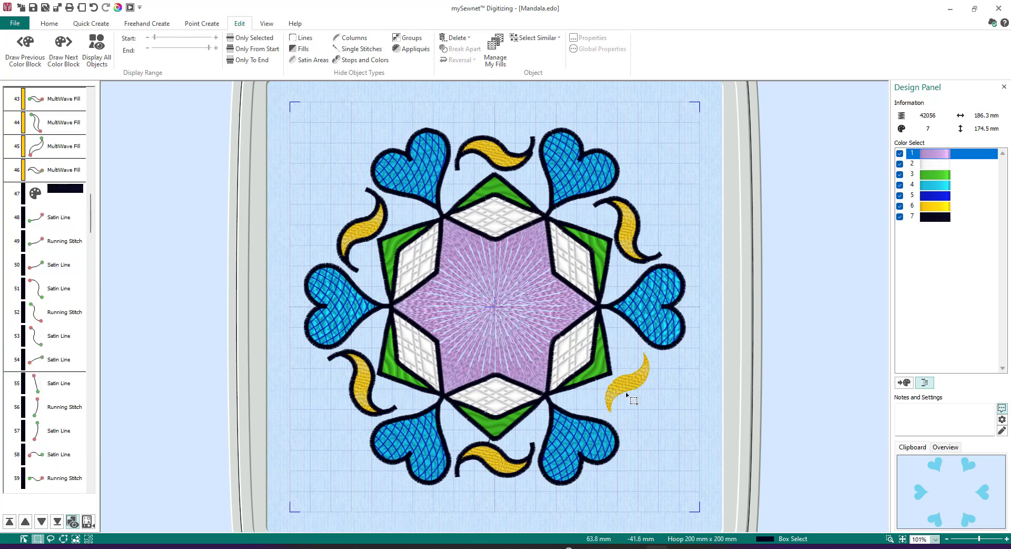
Delete the seven black satin line and running stitch objects outlining the mandala's upper-right yellow swirl
click(60, 218)
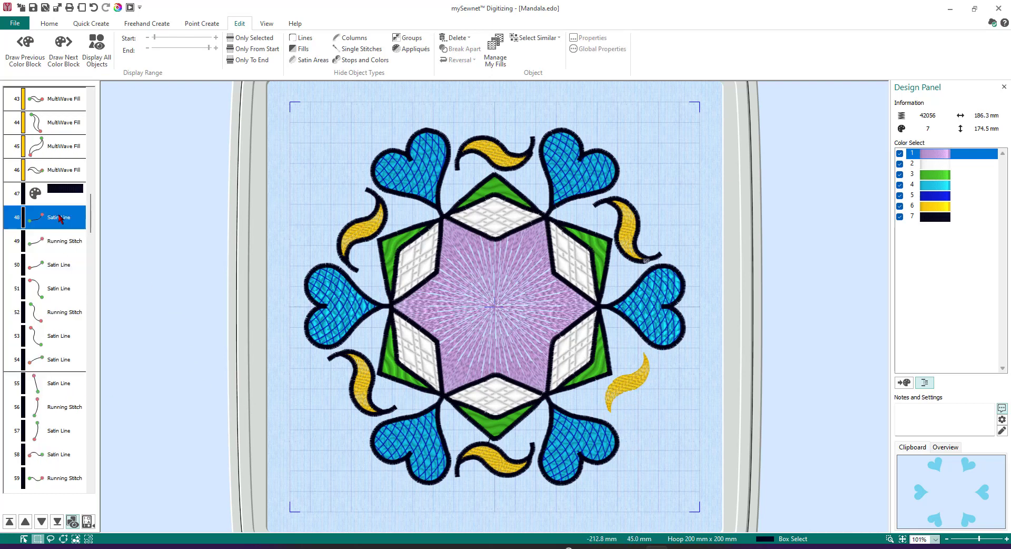
shift+click(64, 357)
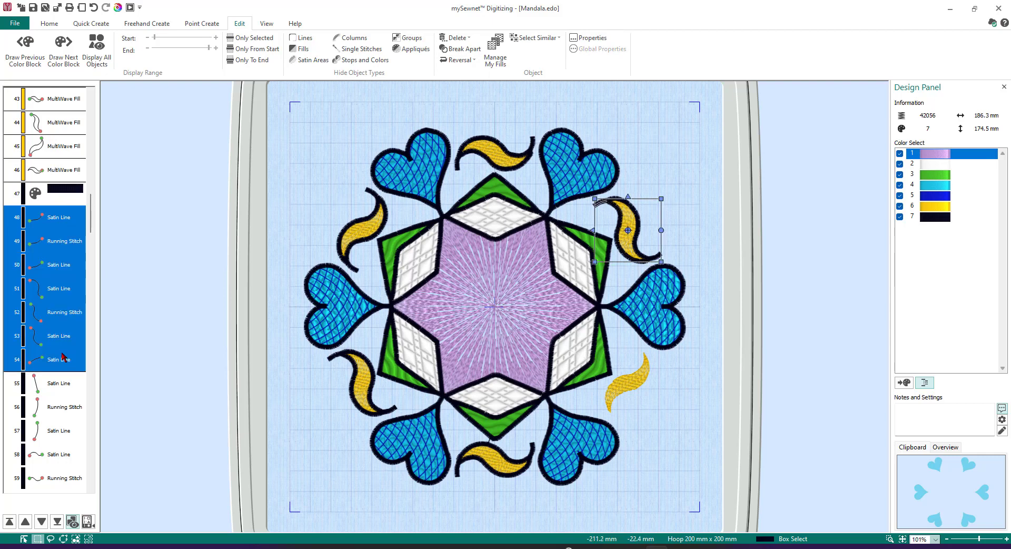
right_click(63, 315)
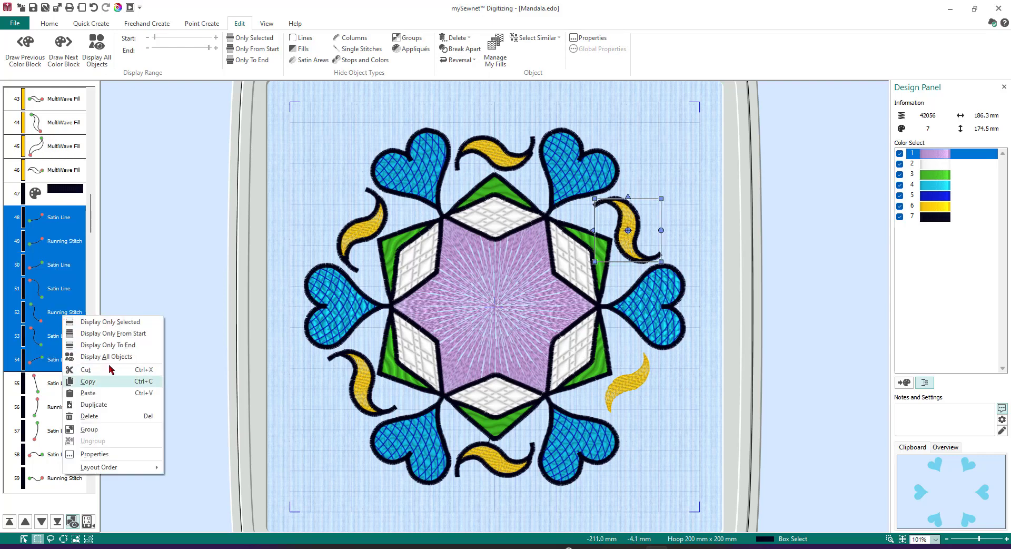
click(95, 416)
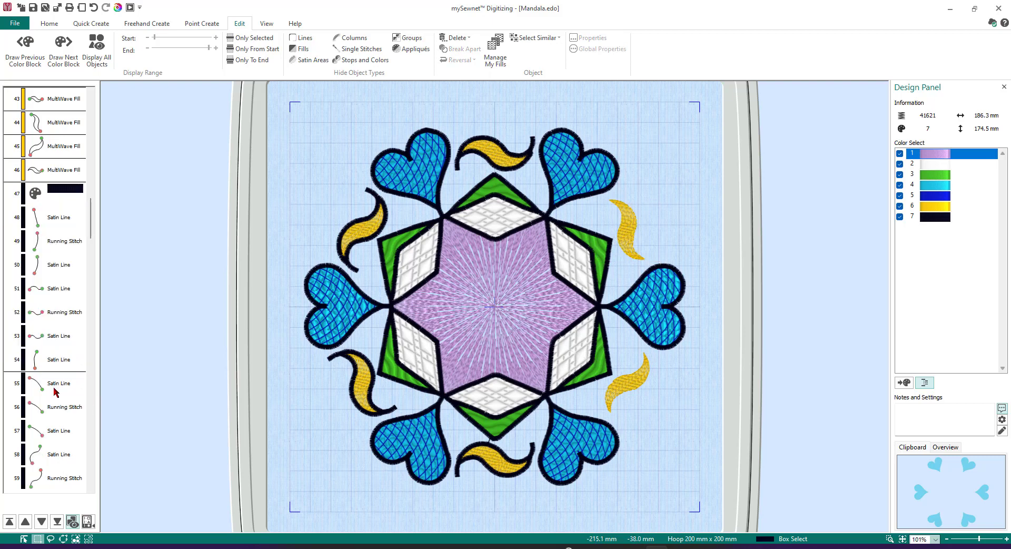
Delete the seven black outline objects around the yellow swirl at the top of the mandala
click(46, 225)
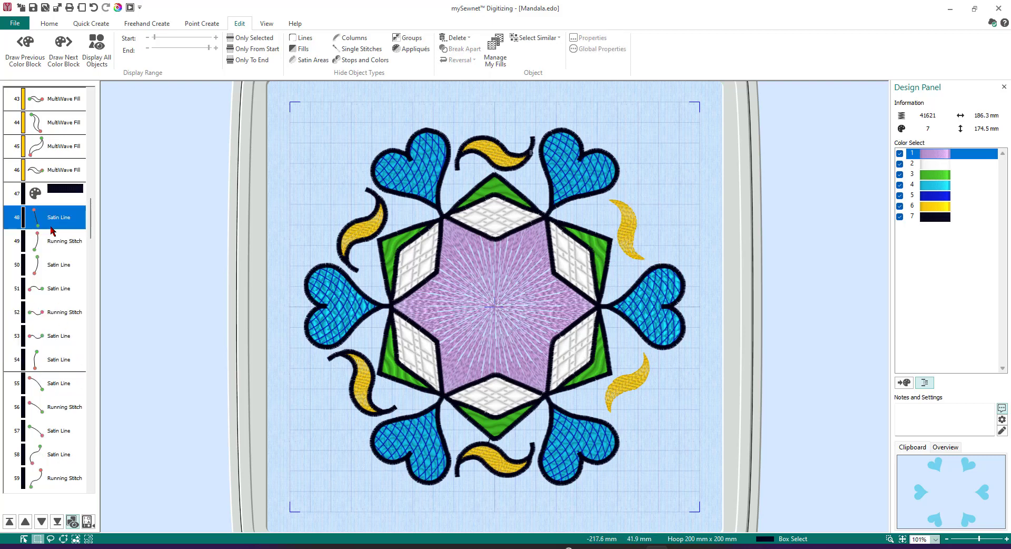
shift+click(62, 356)
right_click(57, 361)
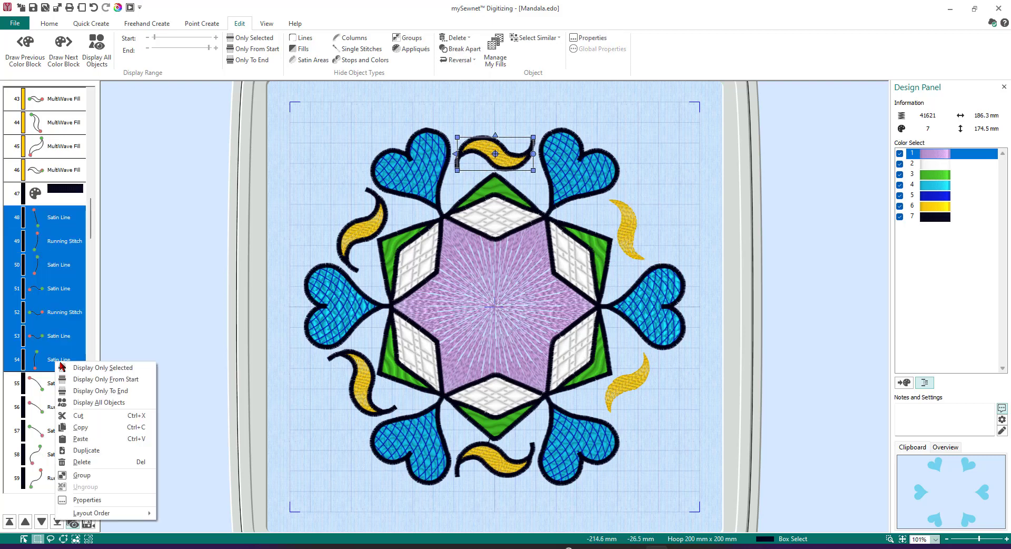
click(85, 462)
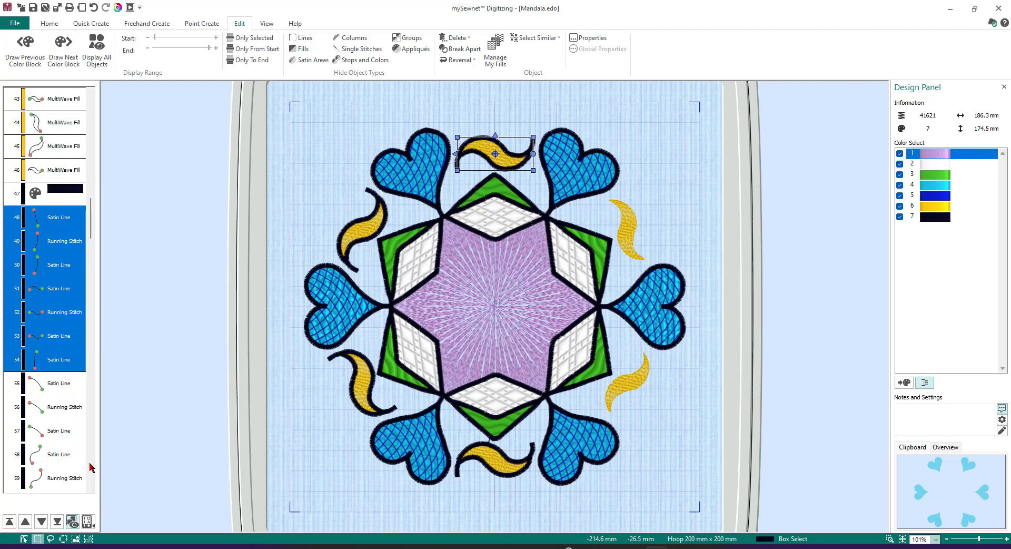
Delete the seven black outline objects around the mandala's upper-left yellow swirl
click(63, 216)
shift+click(63, 360)
right_click(63, 361)
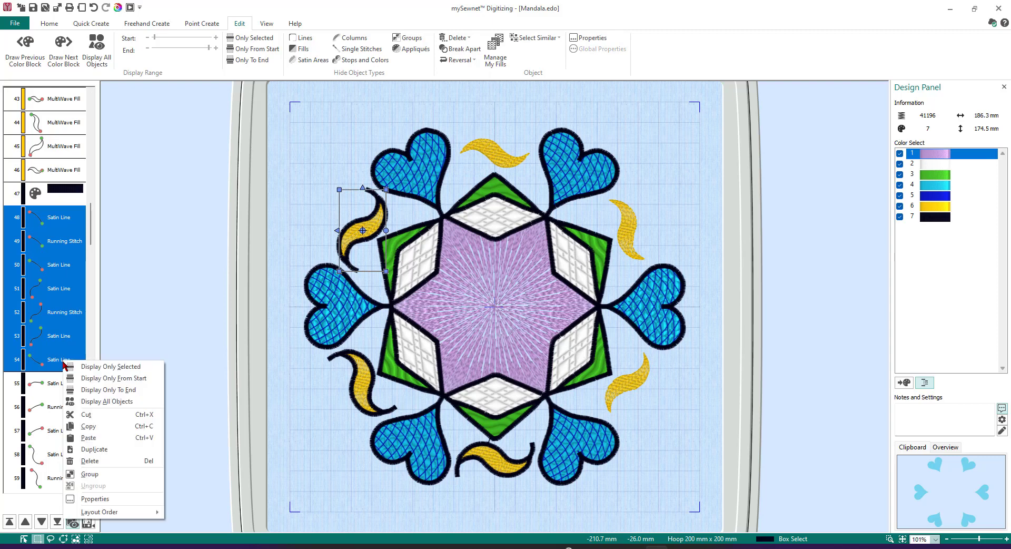
click(87, 460)
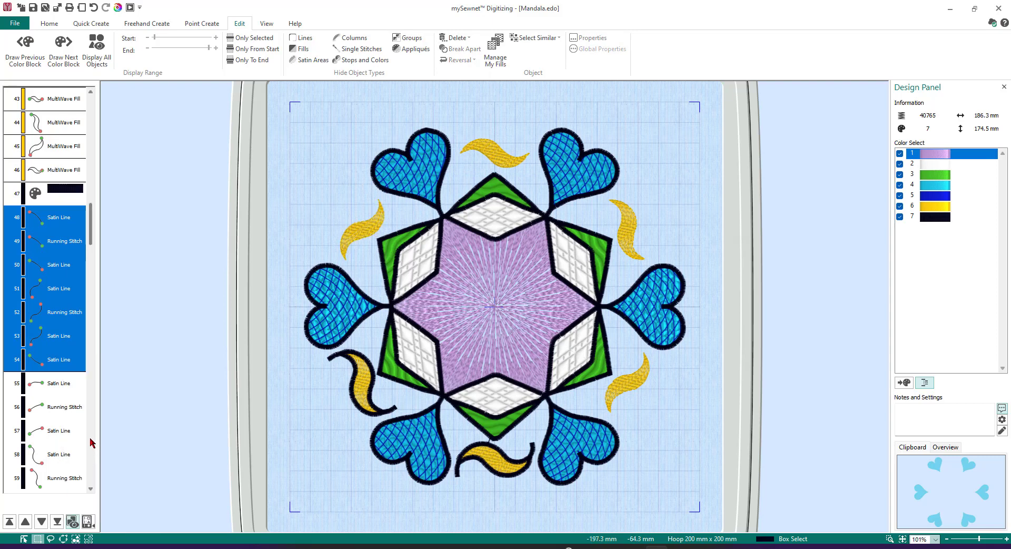
Delete the seven black outline objects around the mandala's lower-left yellow swirl
click(65, 217)
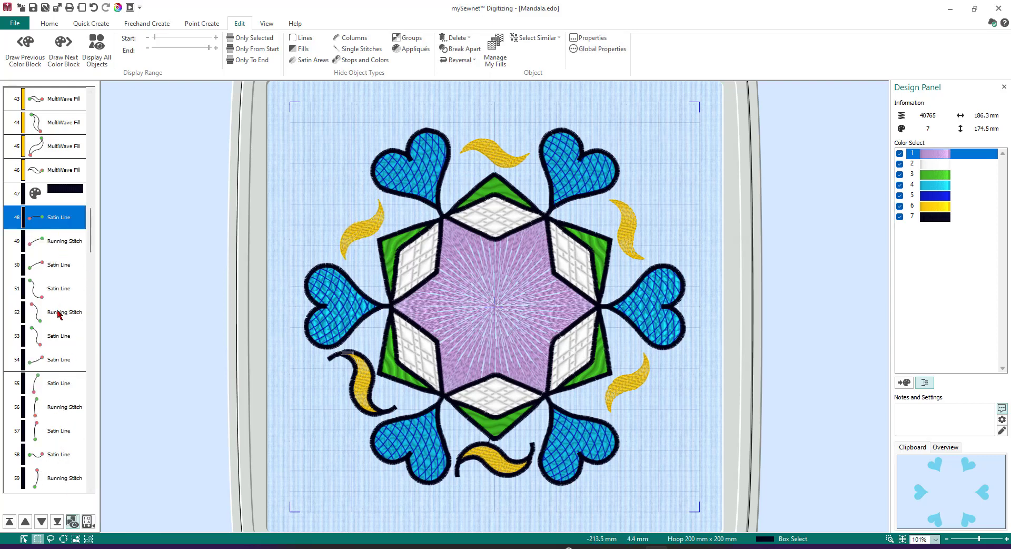
shift+click(64, 360)
right_click(63, 361)
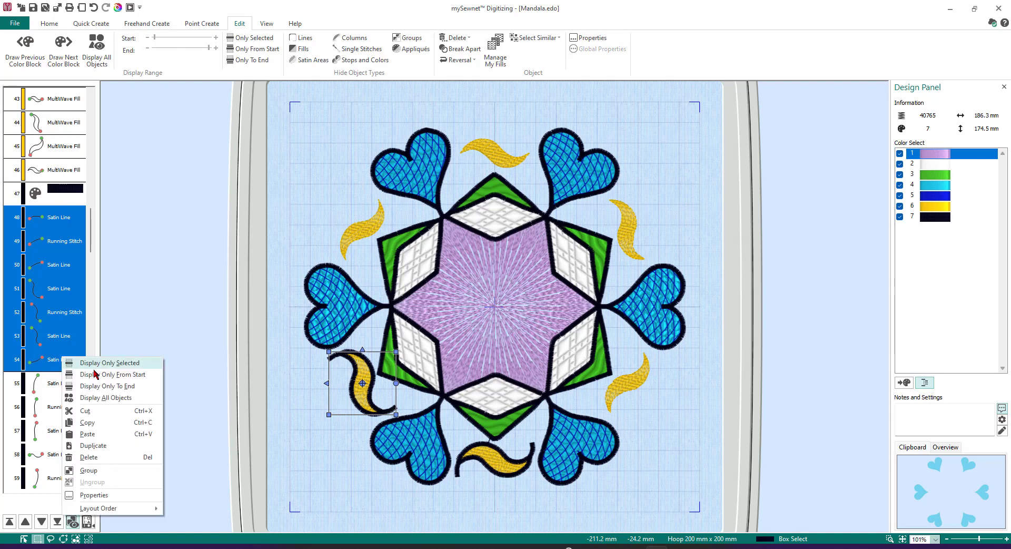
click(104, 455)
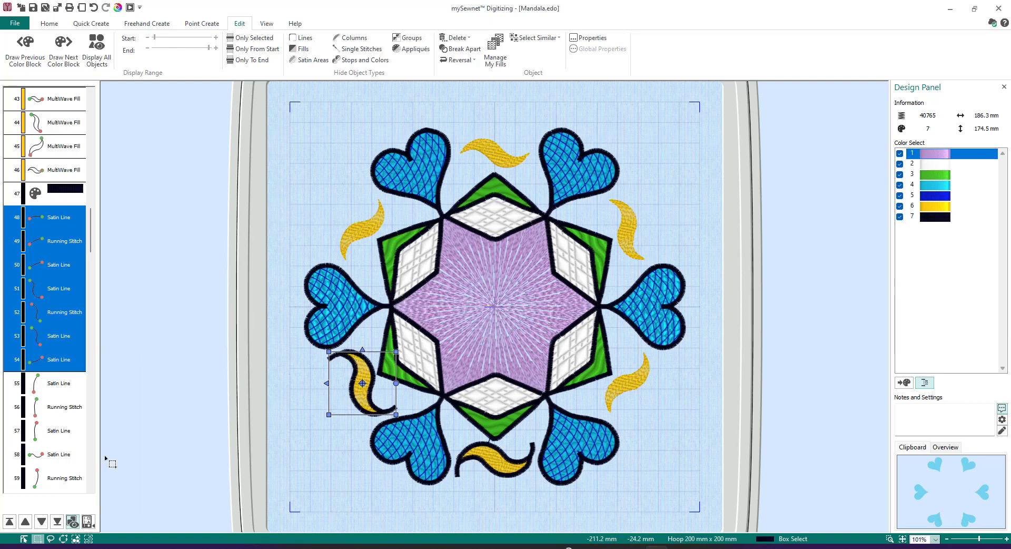
Delete the ten black satin line and running stitch objects outlining the yellow swirl at the bottom of the mandala
click(55, 223)
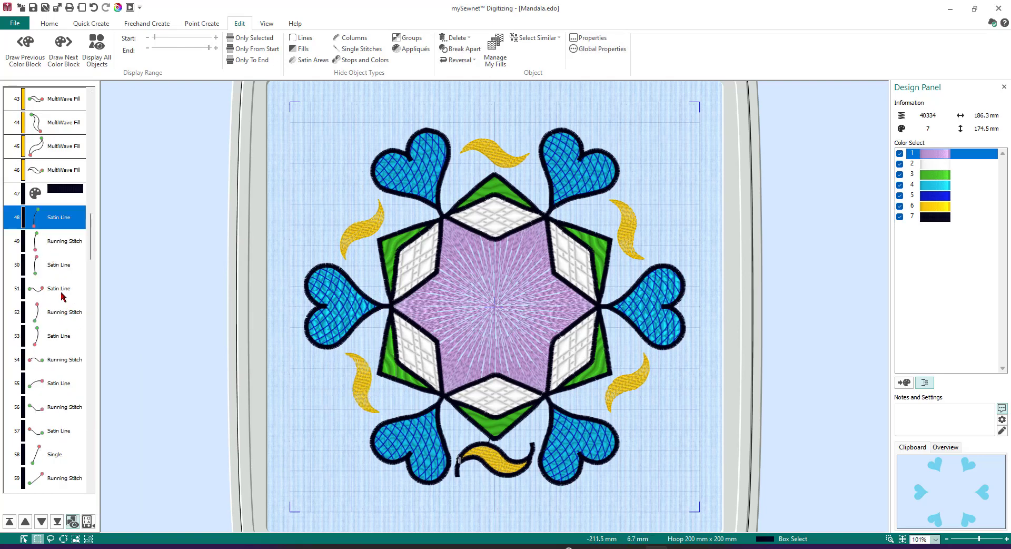
shift+click(59, 248)
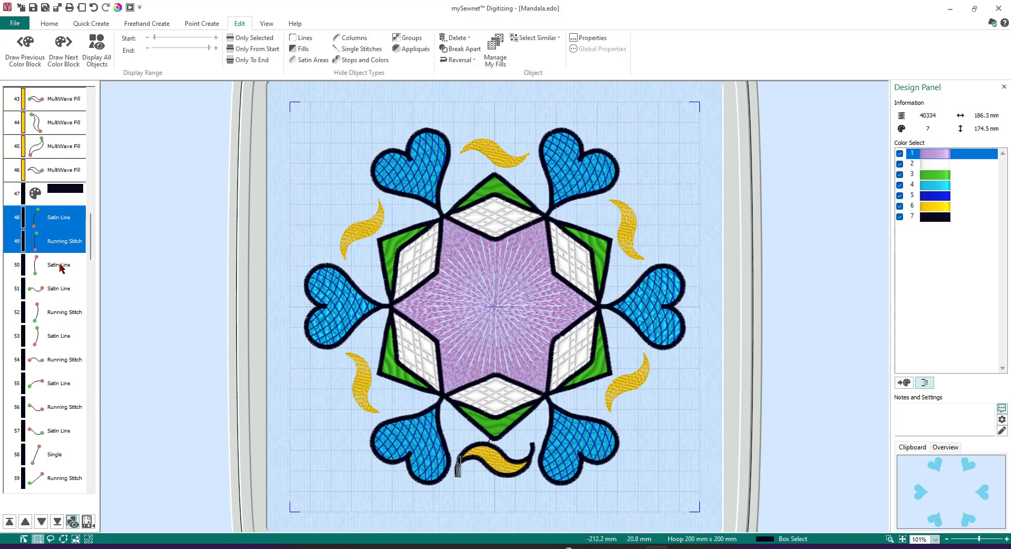
shift+click(61, 270)
shift+click(59, 288)
shift+click(60, 312)
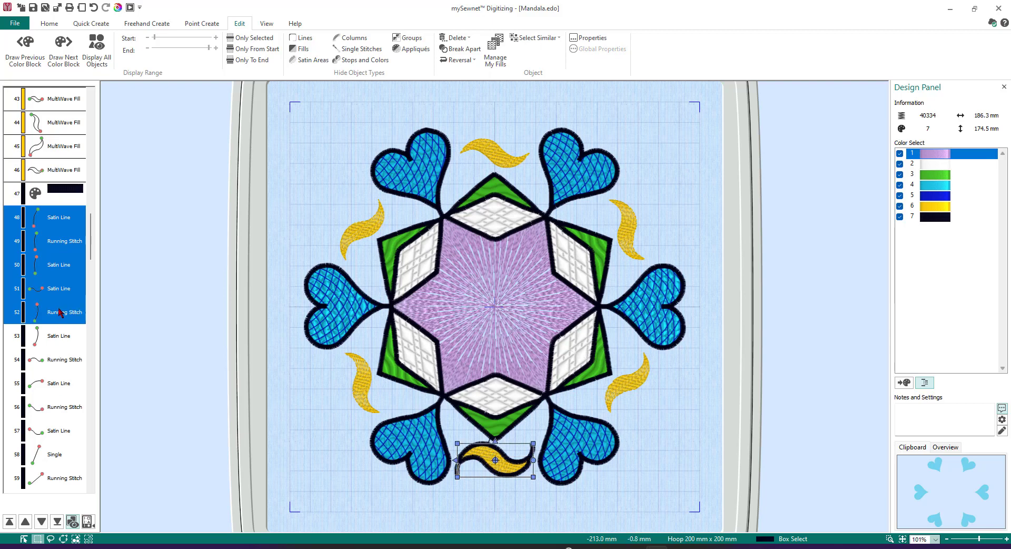
shift+click(62, 336)
shift+click(67, 363)
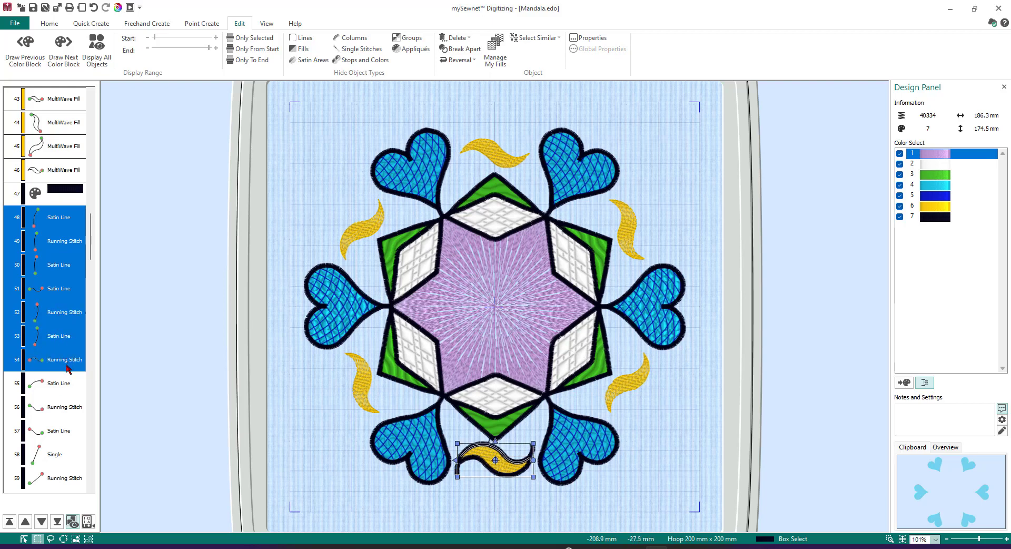
shift+click(63, 389)
shift+click(65, 415)
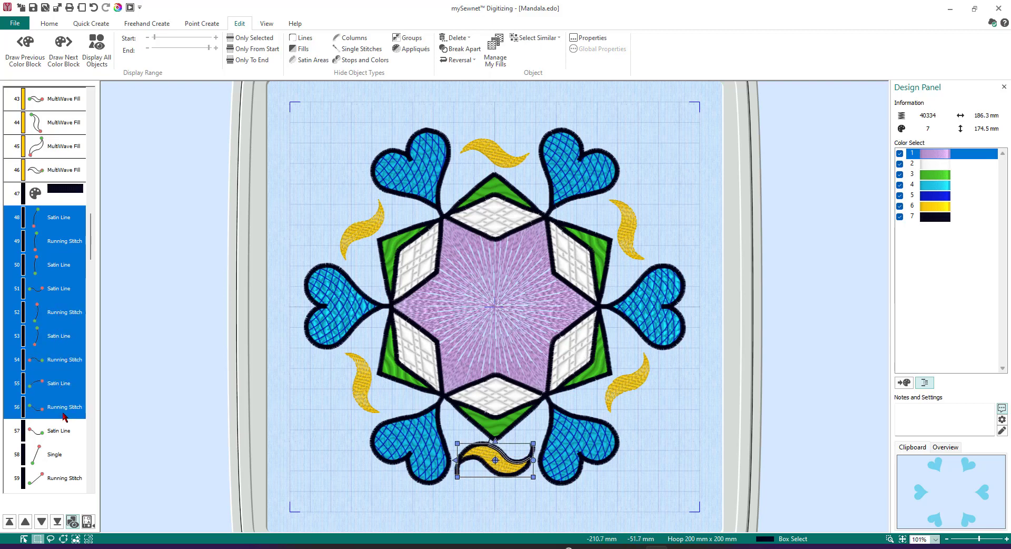
shift+click(60, 429)
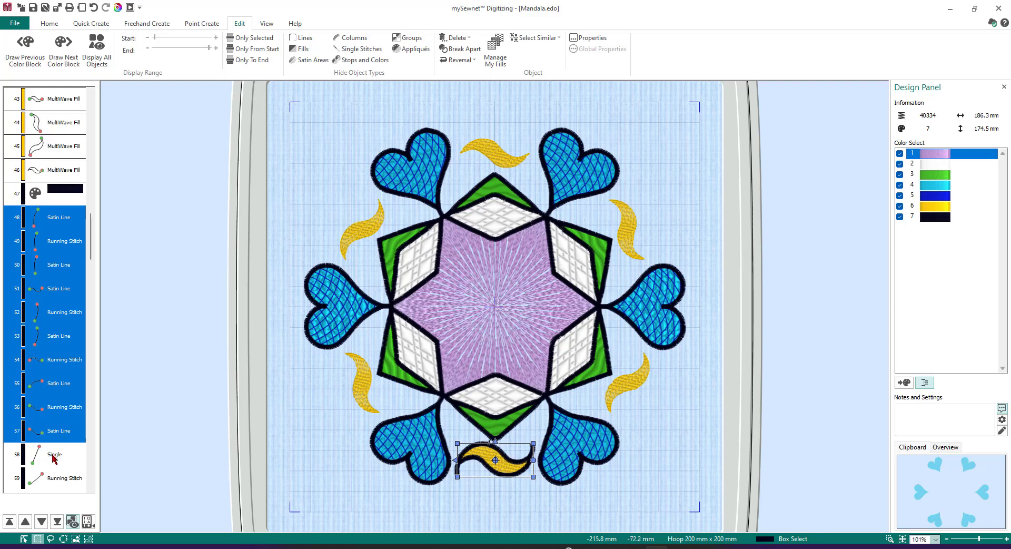
shift+click(54, 457)
ctrl+click(54, 449)
right_click(50, 424)
click(77, 365)
Delete the leftover single stitch at the start of the black color block, near the bottom green point
click(63, 221)
right_click(61, 219)
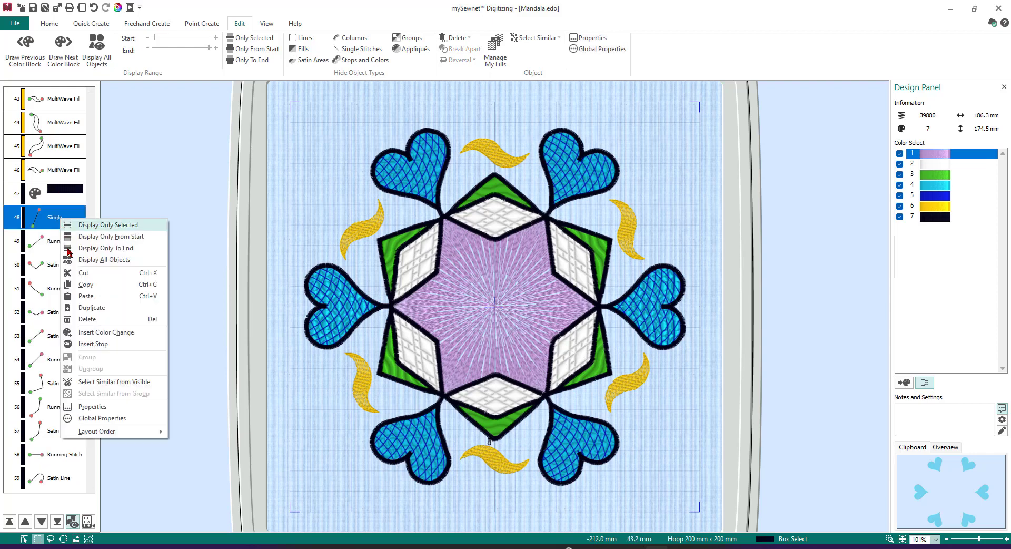
click(98, 319)
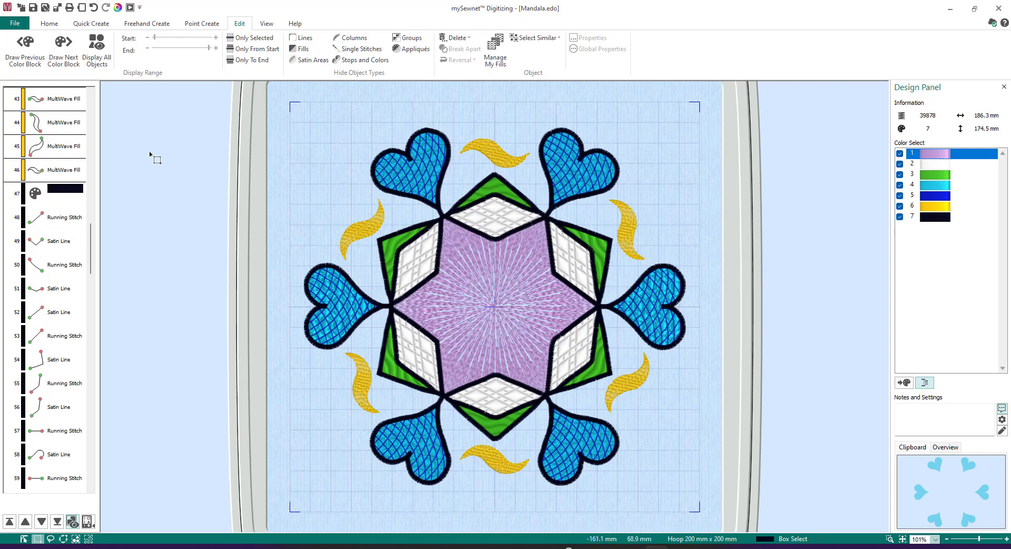
Isolate the yellow color block so that only the six MultiWave swirls are displayed
click(68, 51)
click(68, 52)
click(67, 52)
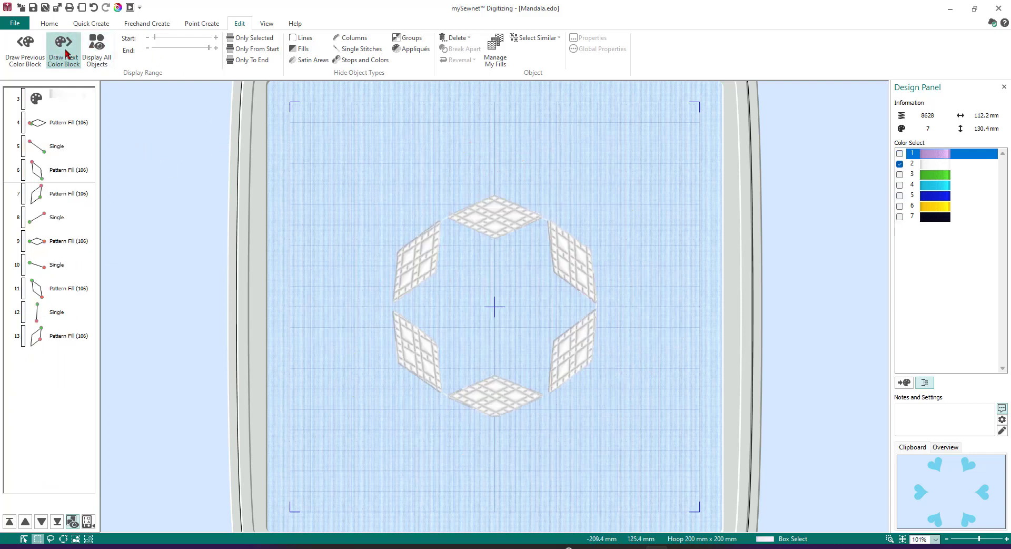
click(66, 52)
click(66, 53)
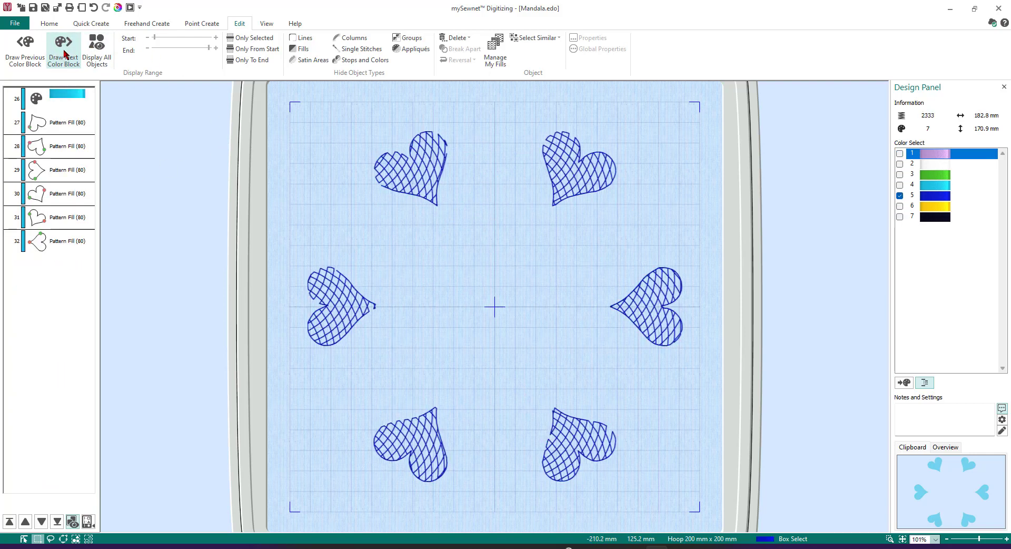
click(64, 54)
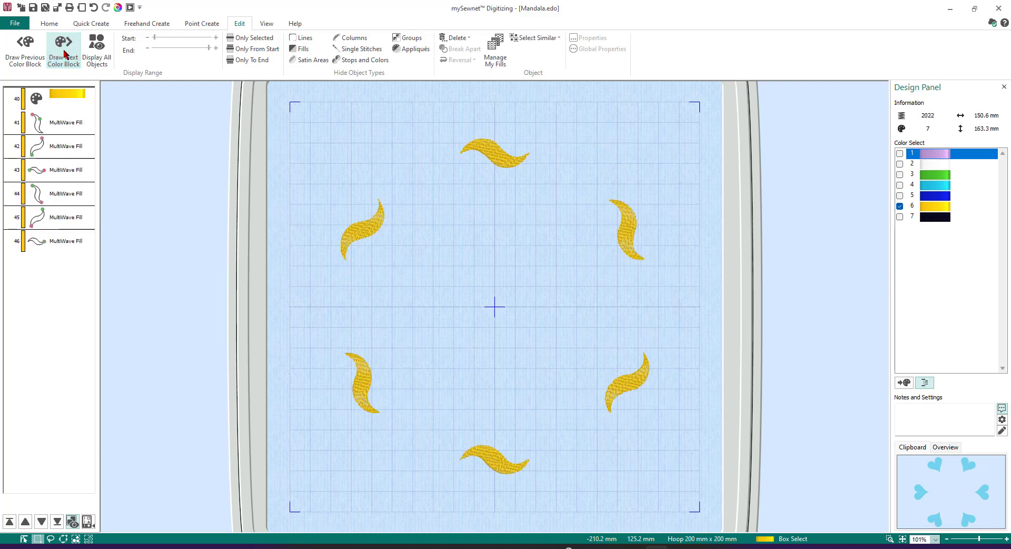
Give all the MultiWave swirls a global Satin Line border 2.0 mm wide, with Insert Color Change enabled
right_click(62, 128)
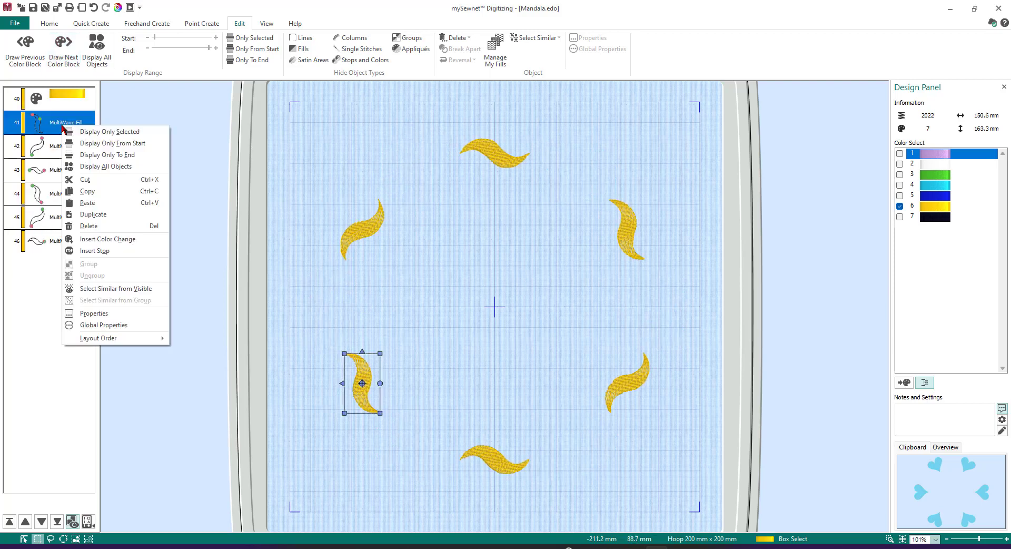
click(90, 324)
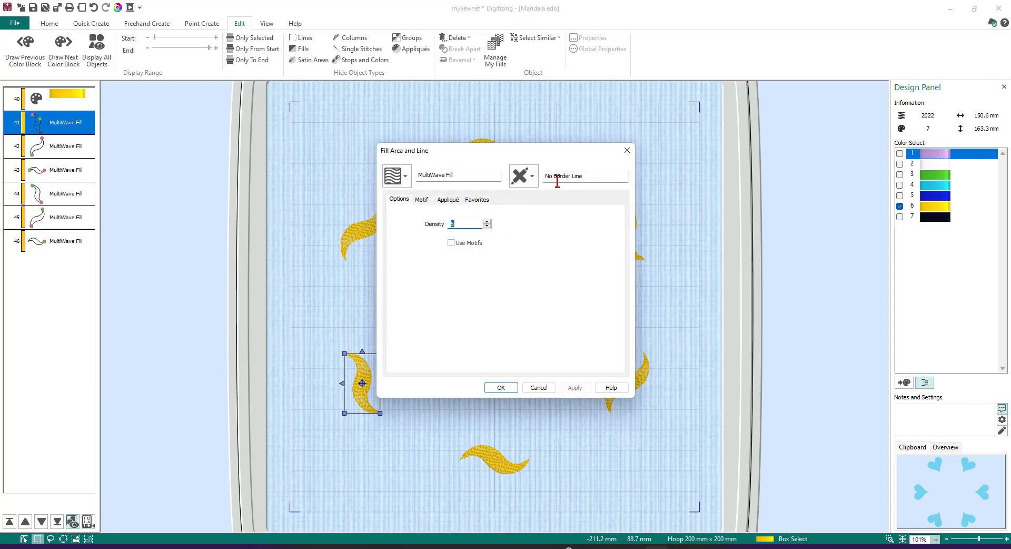
click(532, 179)
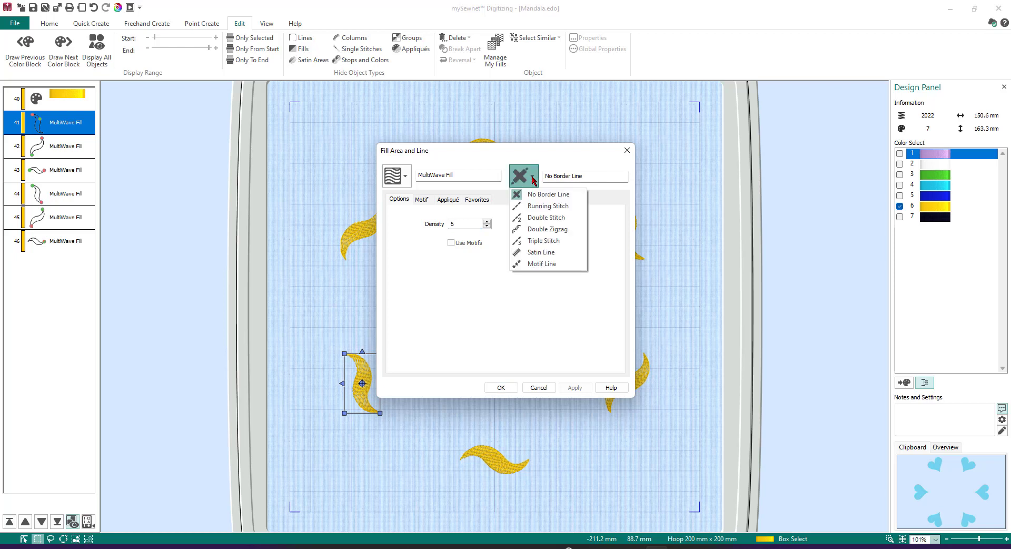
click(536, 254)
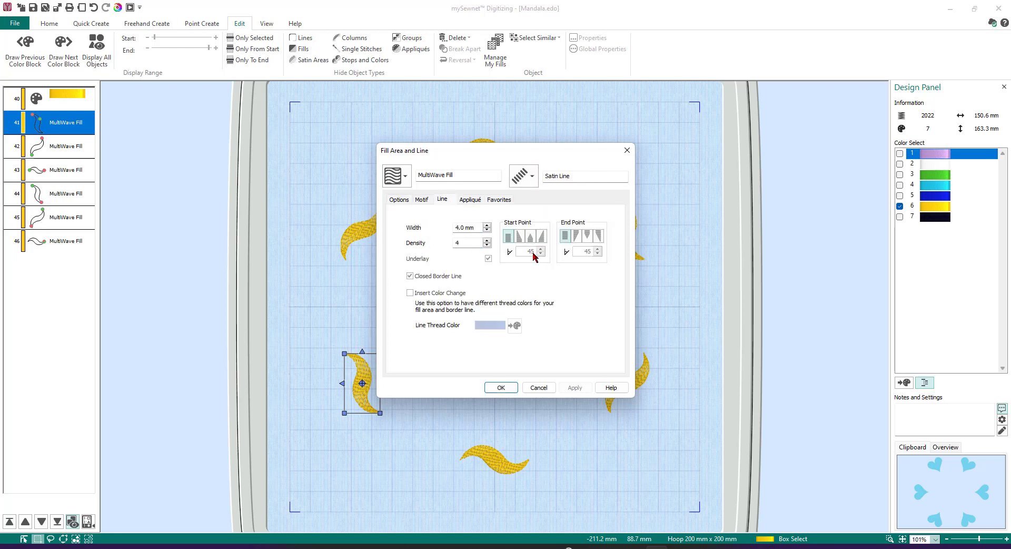
click(487, 230)
click(487, 226)
click(487, 225)
click(487, 225)
click(409, 294)
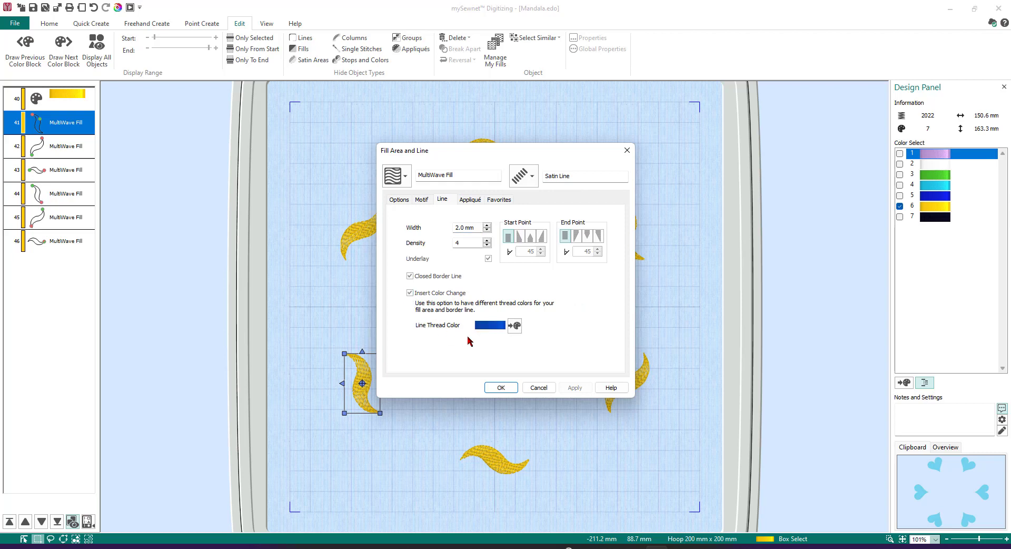
Set the swirl borders' line thread color to Robison-Anton Rayon 40 Navy 2215 and apply the global properties
click(514, 325)
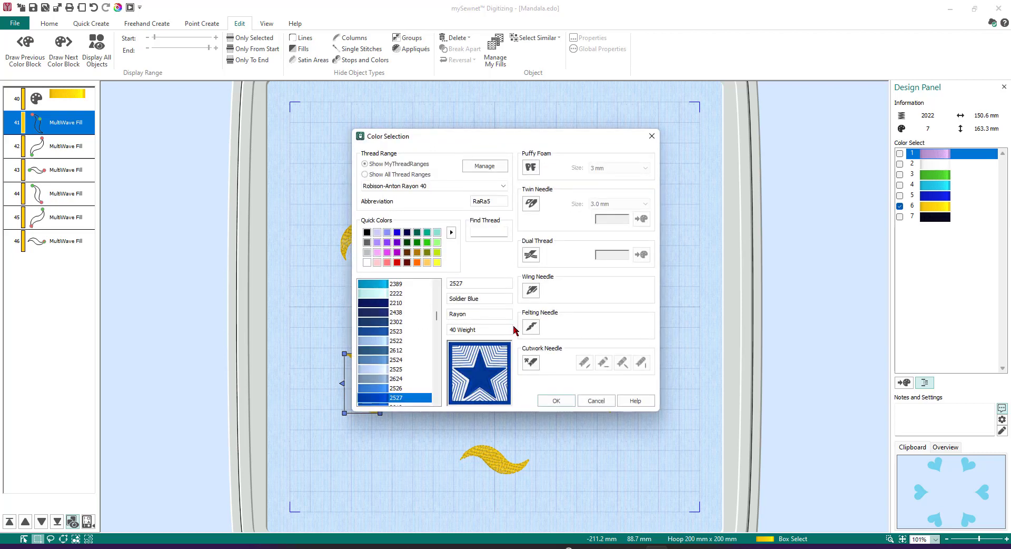
click(365, 232)
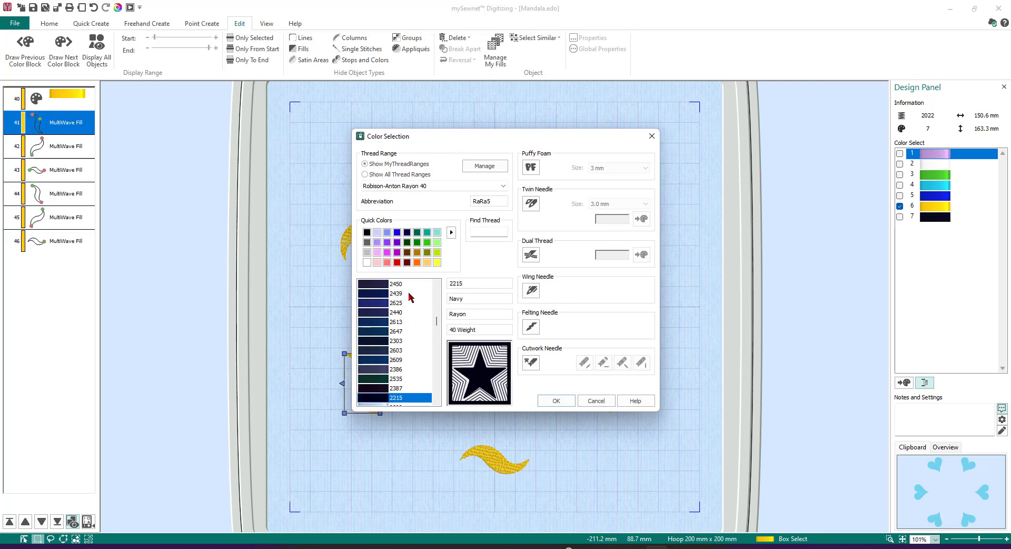
click(556, 401)
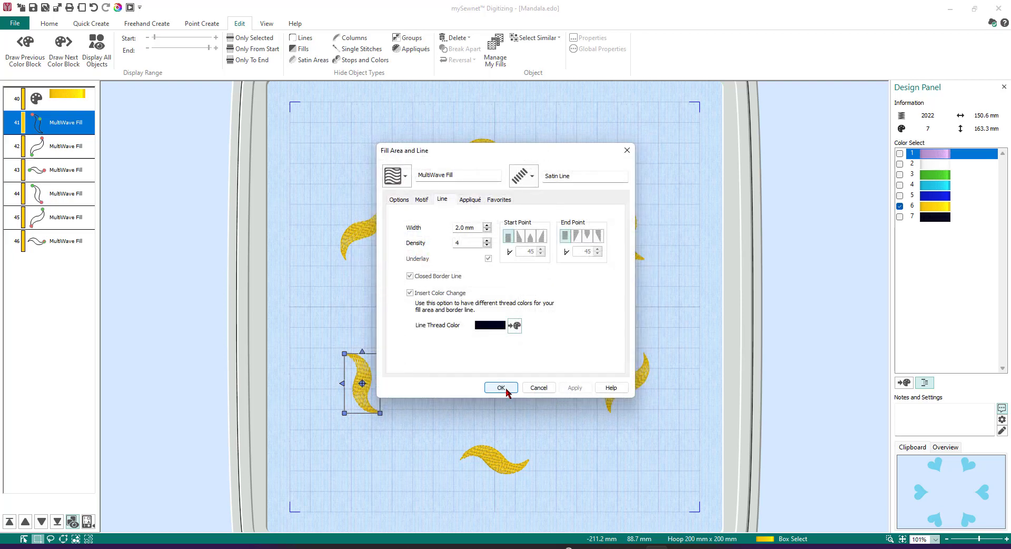
click(503, 388)
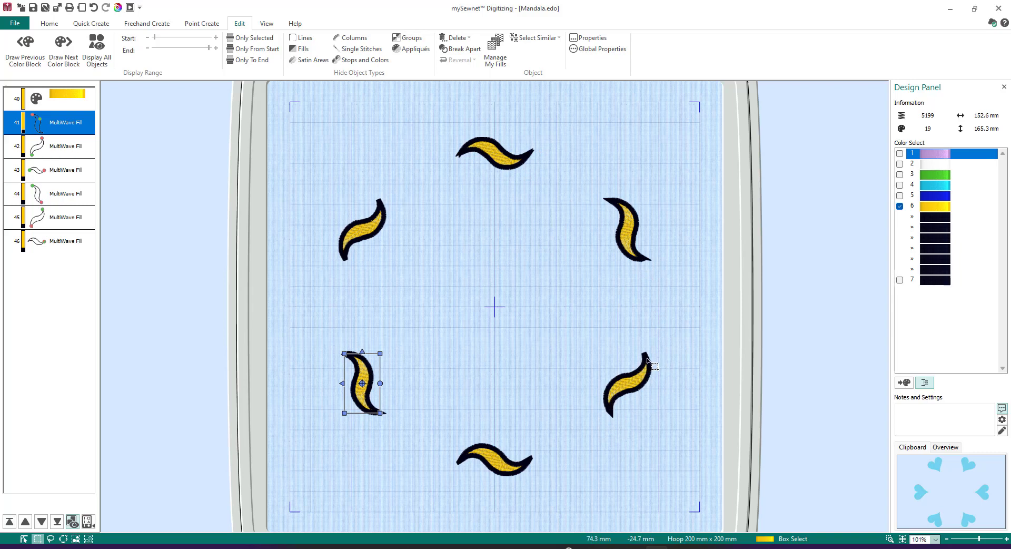
Display all the mandala's objects and exit to mySewnet Embroidery, saving the changes to Mandala.edo
click(96, 53)
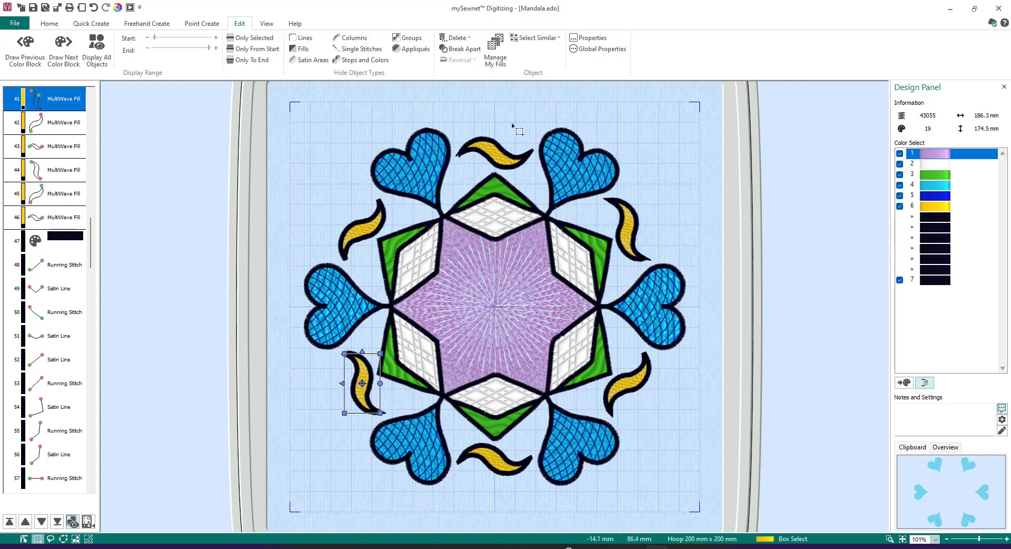
click(999, 11)
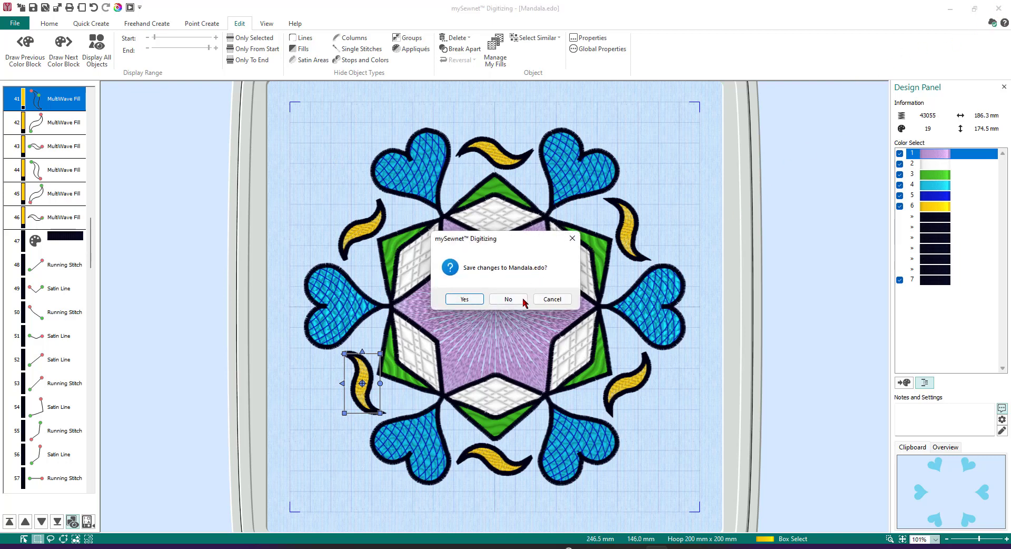
click(464, 299)
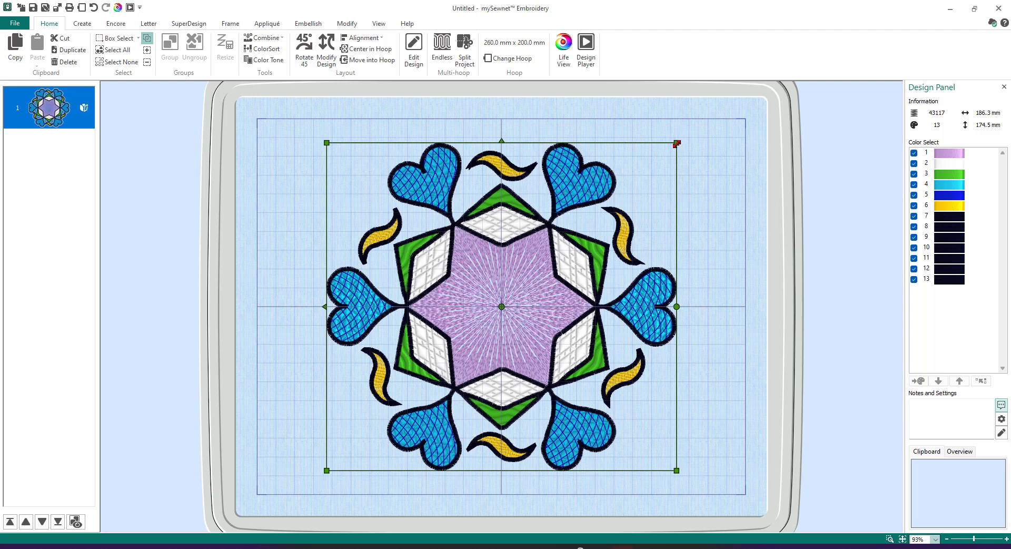
Enlarge the mandala to about 197 by 185 mm and shrink it about its center into a narrower shape
drag(676, 143, 698, 122)
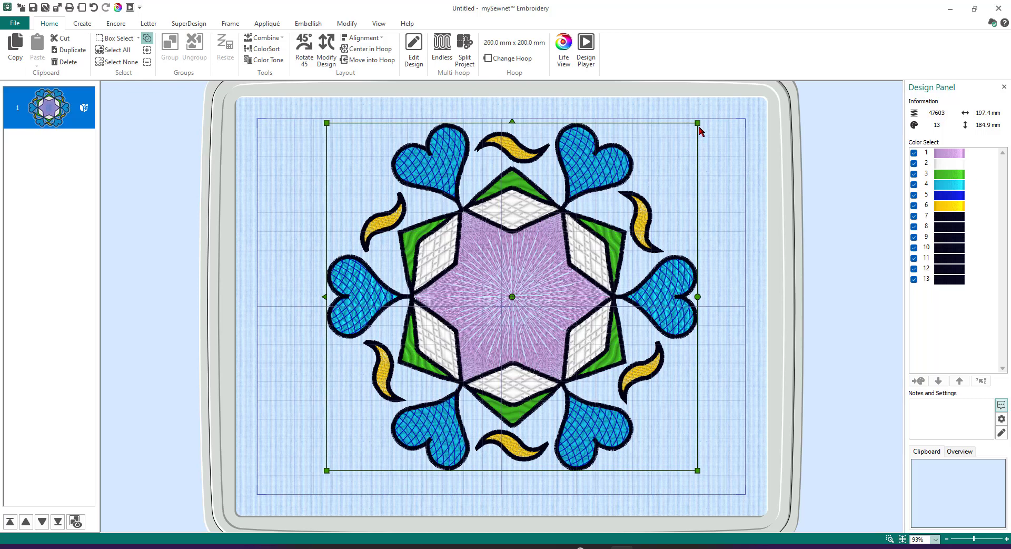
drag(698, 124, 617, 165)
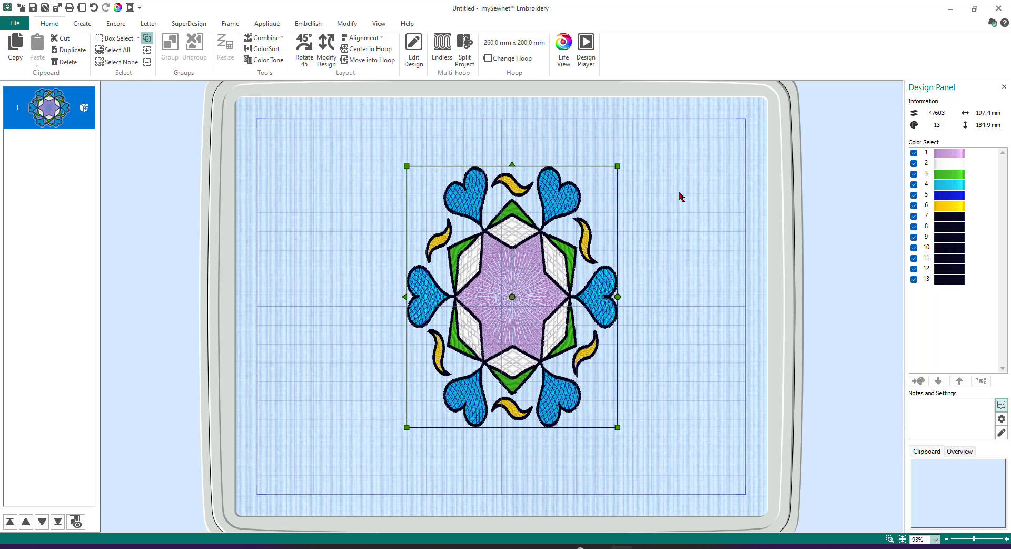